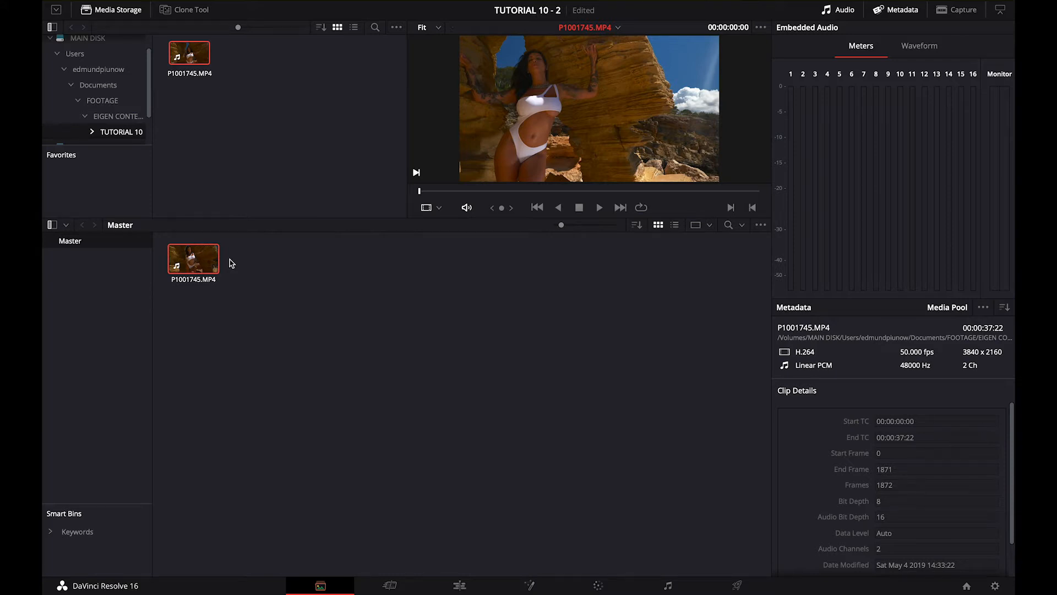
# Review the timeline resolution and frame rate in the project settings, leaving without saving changes
pyautogui.click(996, 586)
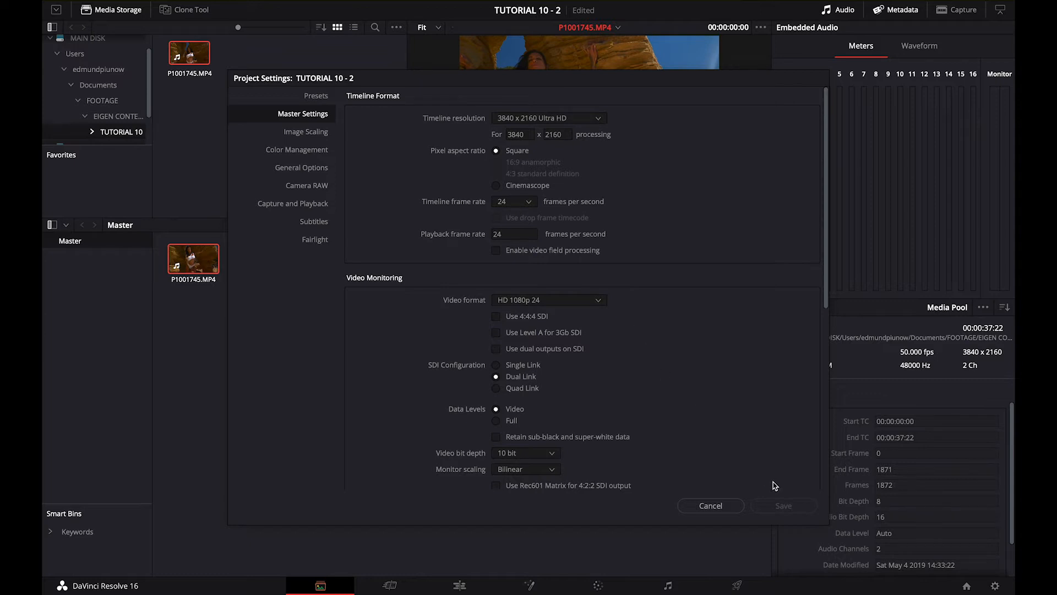
pyautogui.click(725, 511)
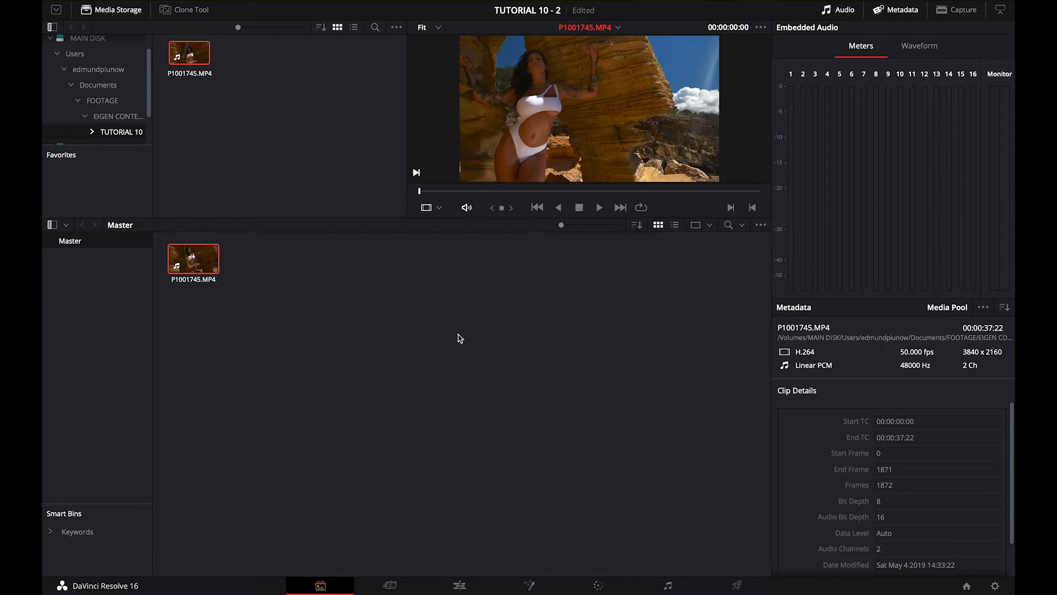
pyautogui.rightClick(200, 263)
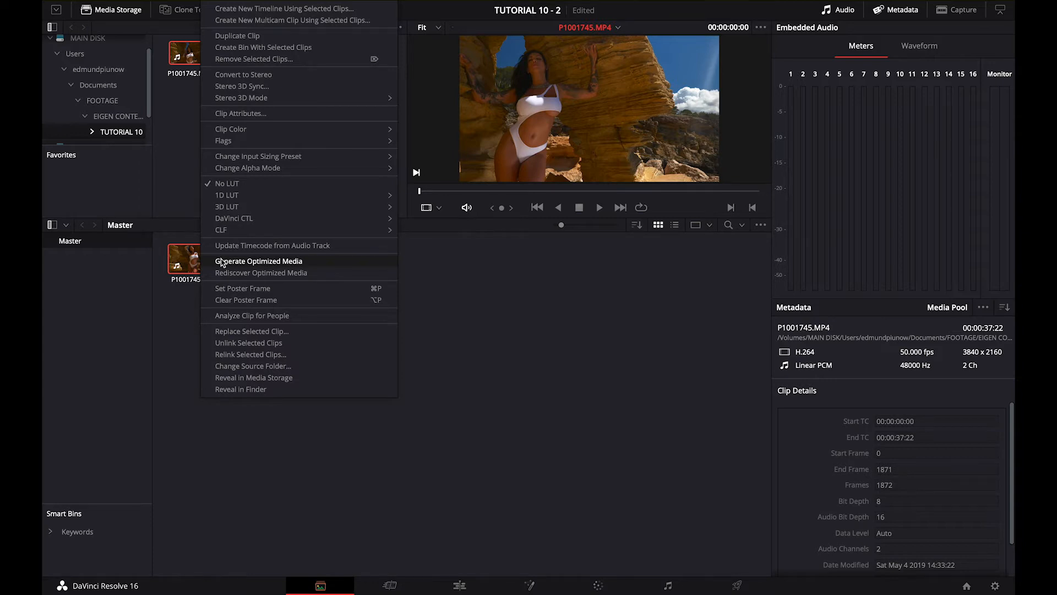
pyautogui.click(379, 300)
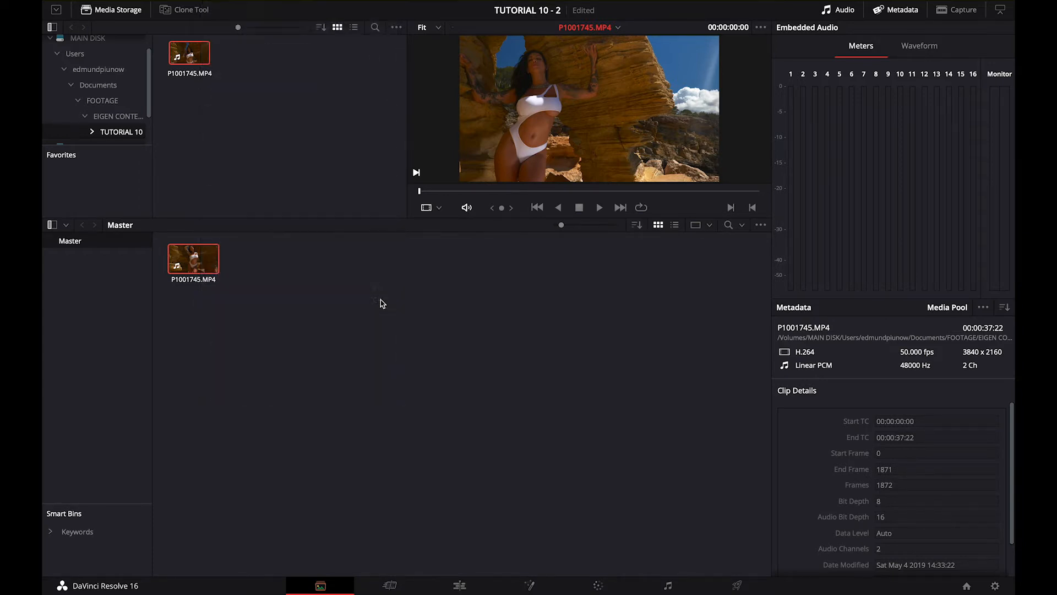
pyautogui.click(441, 303)
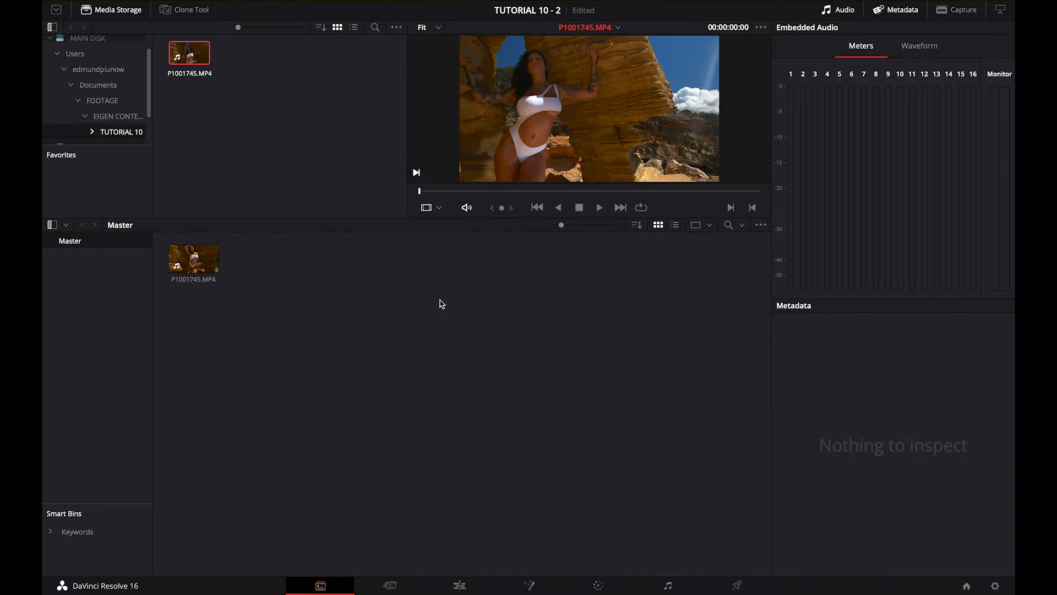
# Load P1001745.MP4 into the Edit page's source viewer and mark its range from 00:00:26:14 to 00:00:30:27
pyautogui.click(460, 584)
pyautogui.doubleClick(171, 59)
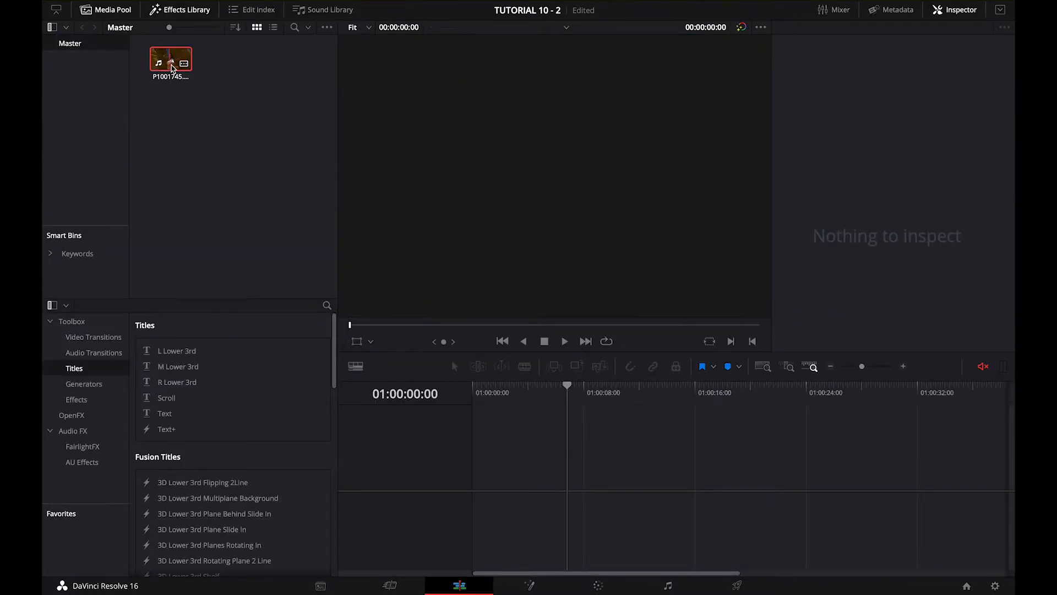
pyautogui.moveTo(498, 326); pyautogui.dragTo(606, 341)
pyautogui.press('o')
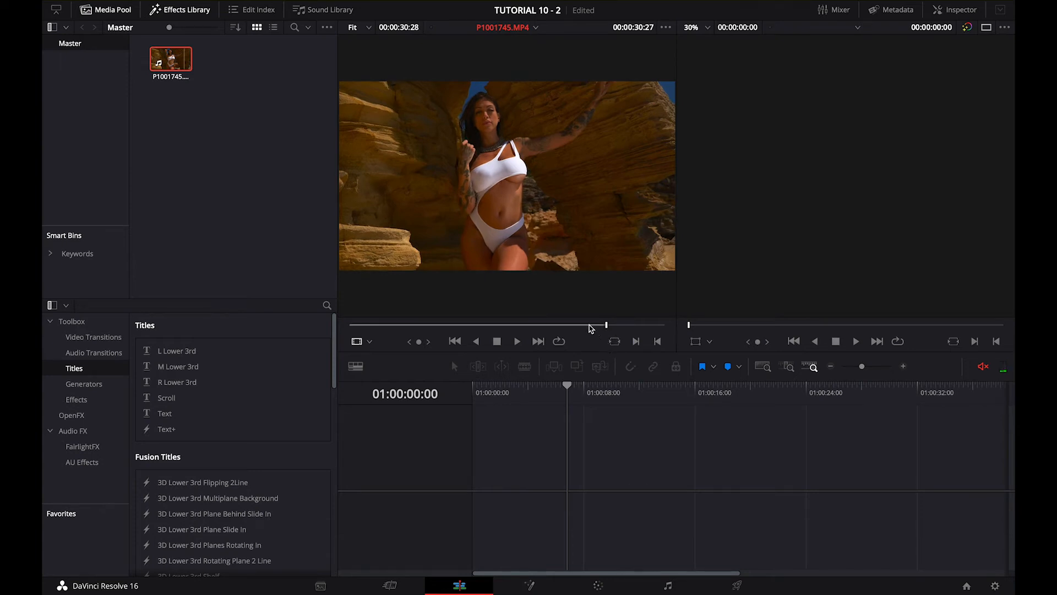
pyautogui.moveTo(588, 329)
pyautogui.mouseDown()
pyautogui.moveTo(559, 327)
pyautogui.moveTo(571, 328)
pyautogui.mouseUp()
pyautogui.press('i')
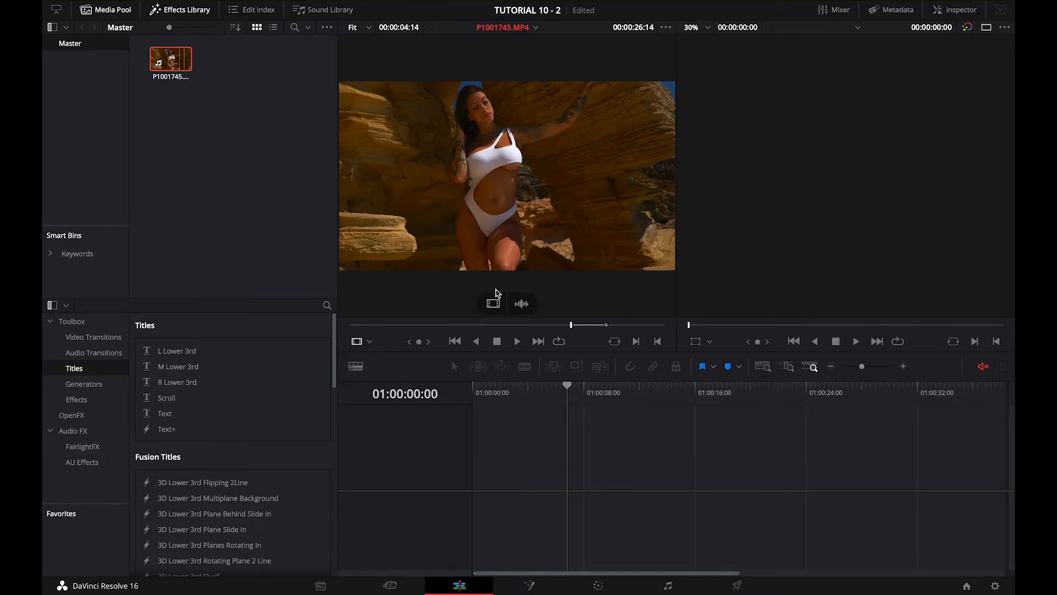
# Add only the video of the marked range to a new timeline, enlarge the timeline view and play the clip
pyautogui.moveTo(494, 304); pyautogui.dragTo(481, 483)
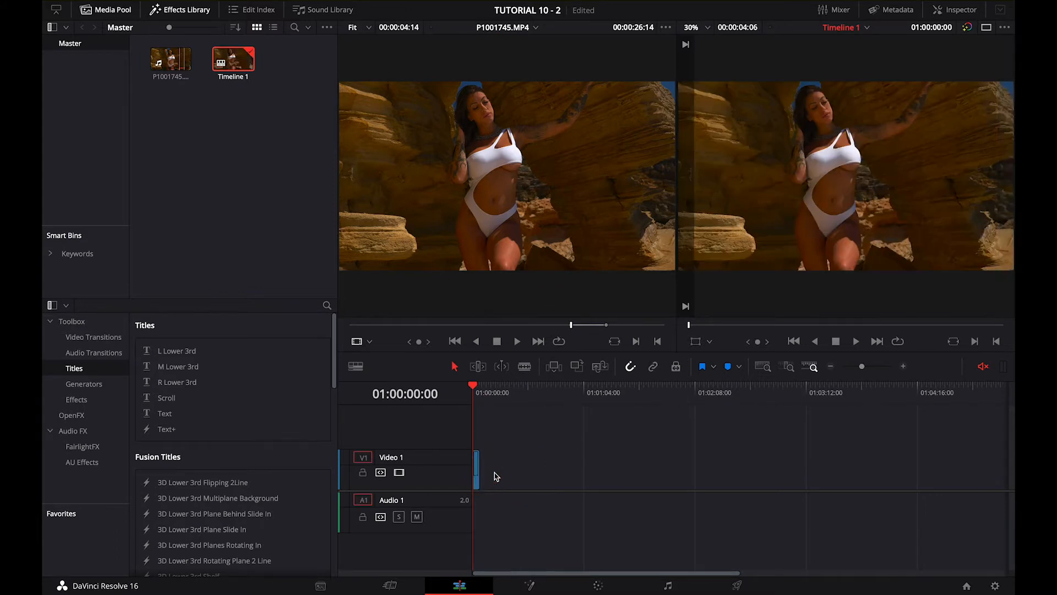
pyautogui.click(904, 366)
pyautogui.press('space')
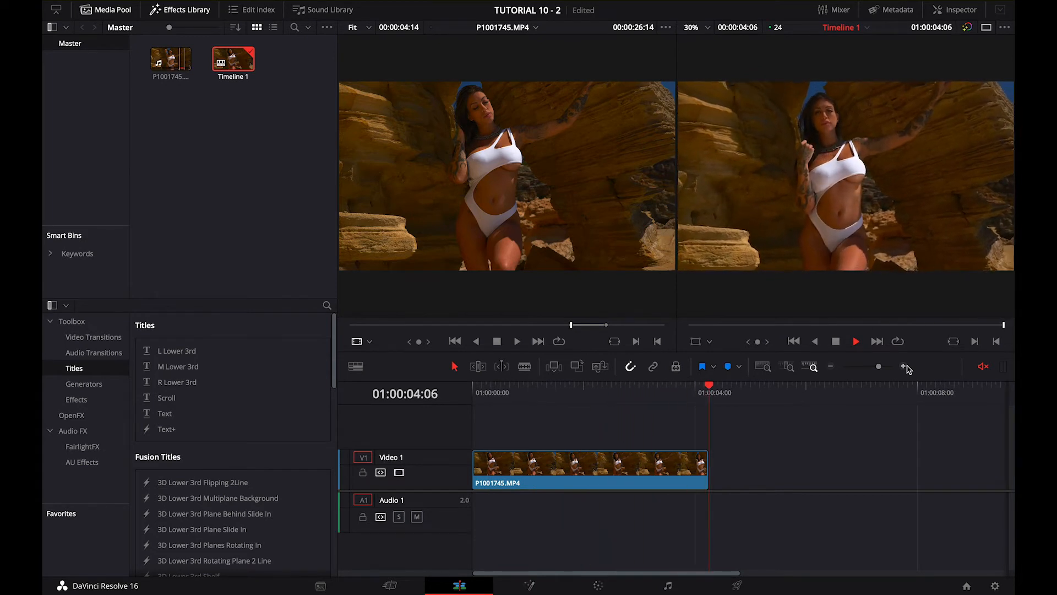
pyautogui.click(568, 394)
pyautogui.moveTo(569, 396); pyautogui.dragTo(517, 413)
# Stabilize the timeline clip using Perspective mode
pyautogui.click(532, 465)
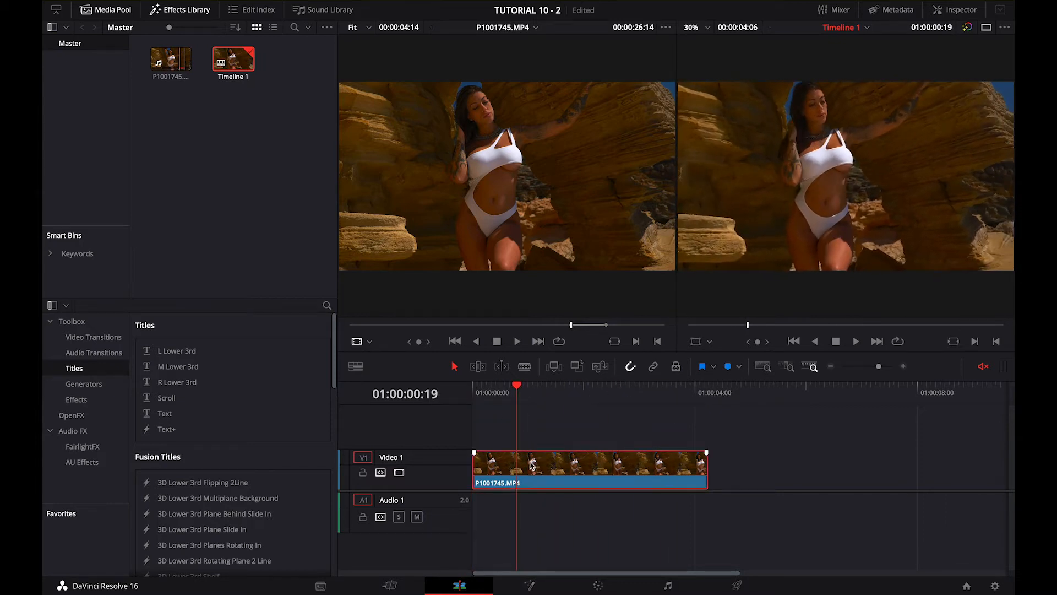
pyautogui.press('super+space')
pyautogui.press('Escape')
pyautogui.click(951, 11)
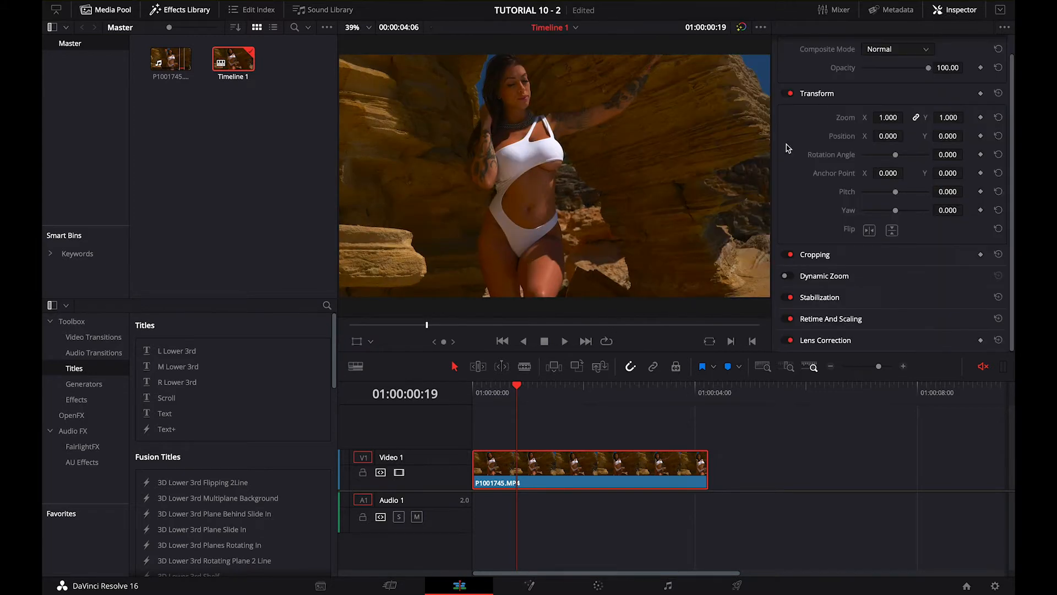
pyautogui.click(829, 299)
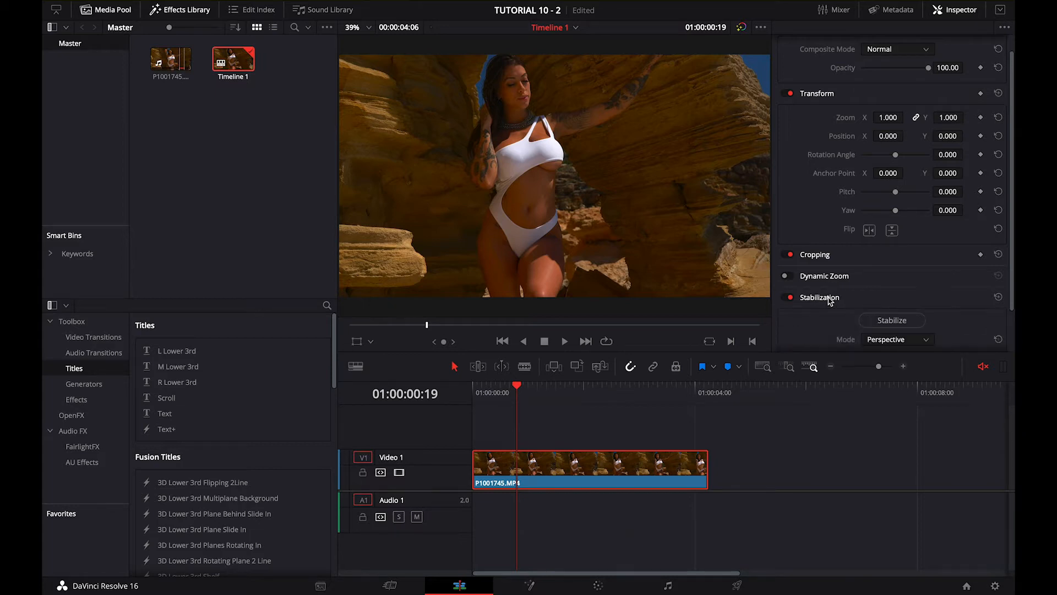
pyautogui.click(888, 320)
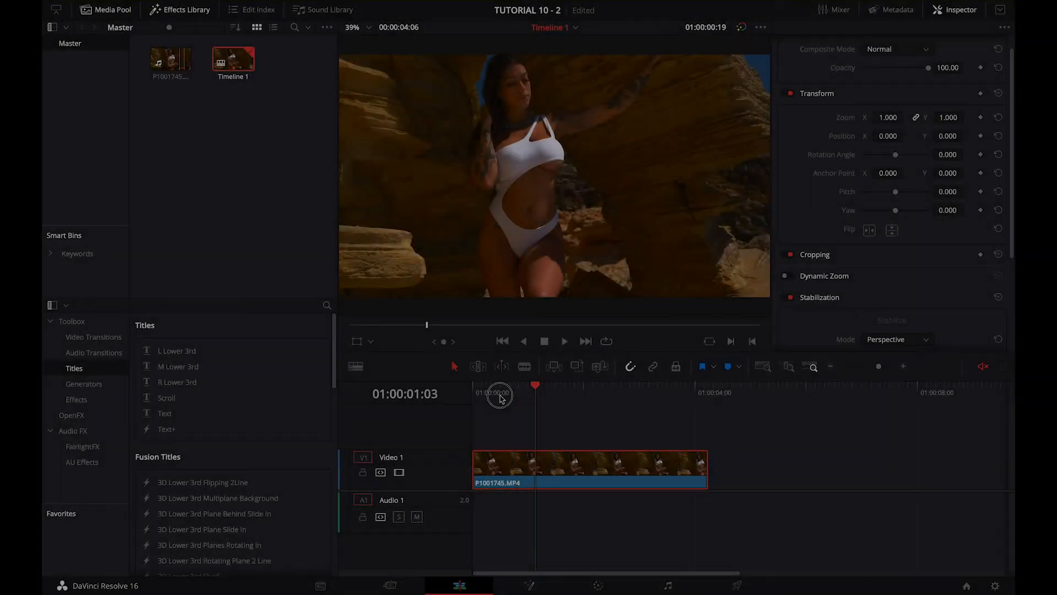
# Preview the stabilized clip and bring up its frame at 01:00:02:20 on the Color page
pyautogui.click(500, 397)
pyautogui.press('space')
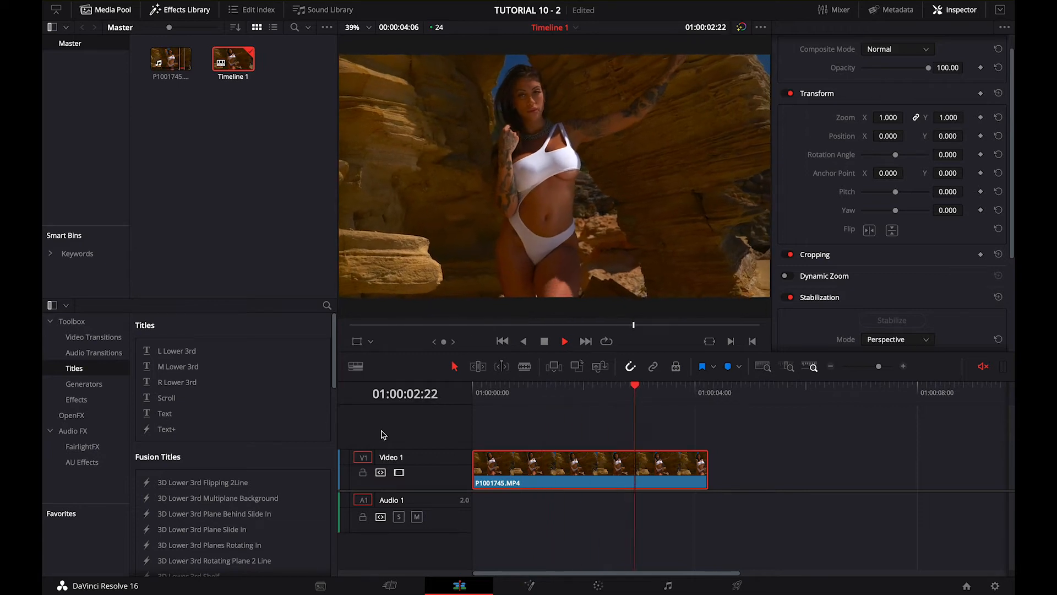
pyautogui.moveTo(567, 402); pyautogui.dragTo(629, 418)
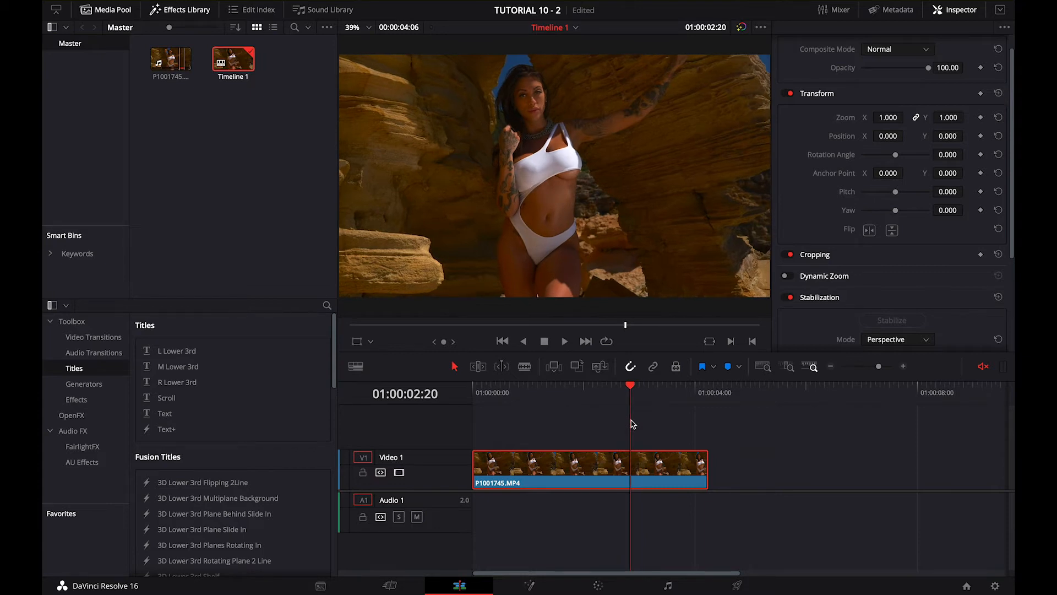
pyautogui.click(595, 588)
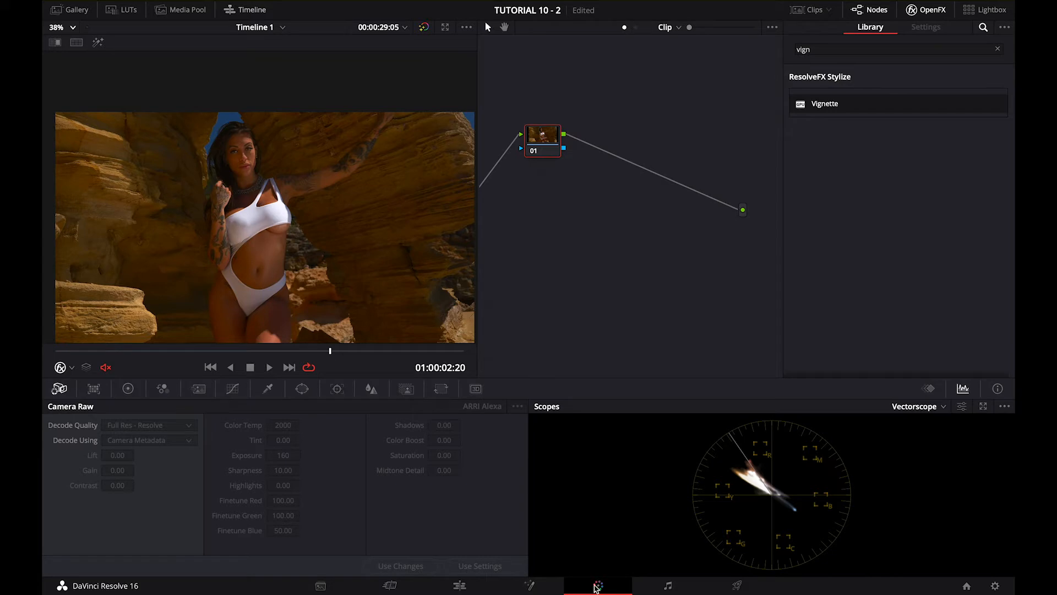
# Add a circular power window to node 01, shrink it and reduce its Soft 1 value to 2.31
pyautogui.click(304, 390)
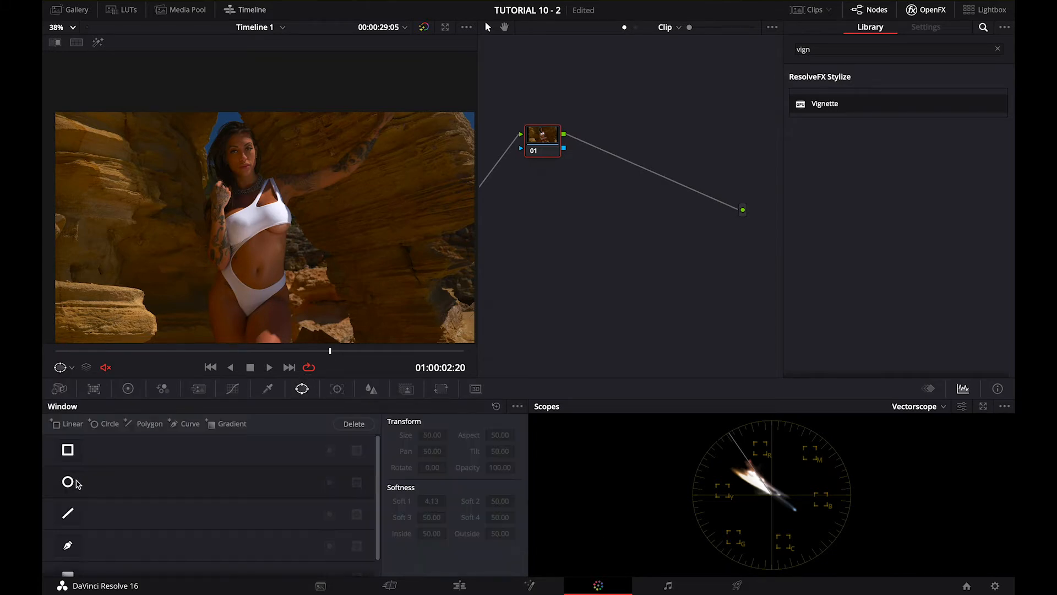
pyautogui.click(80, 483)
pyautogui.moveTo(324, 268); pyautogui.dragTo(278, 244)
pyautogui.moveTo(440, 503); pyautogui.dragTo(390, 503)
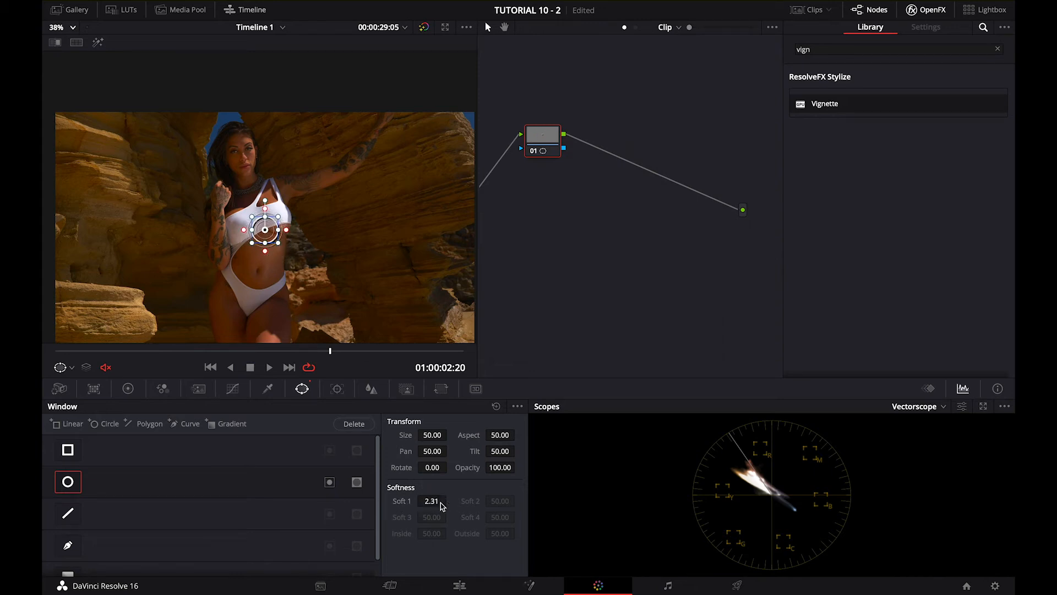
# Highlight only the windowed area with the Power Window overlay shown, and set the circle's Soft 1 to 0.81
pyautogui.click(98, 43)
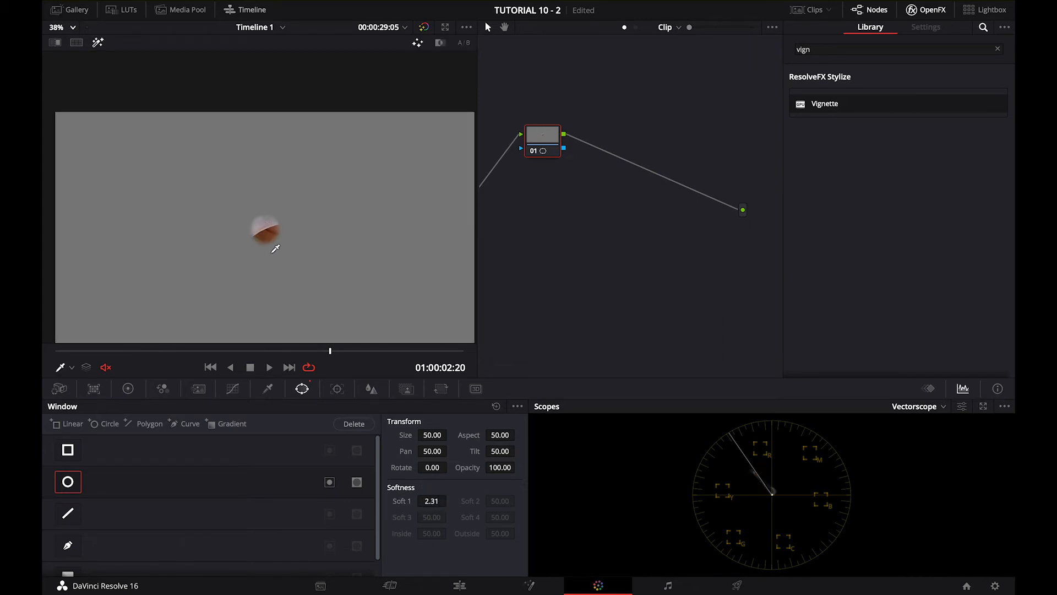
pyautogui.click(71, 368)
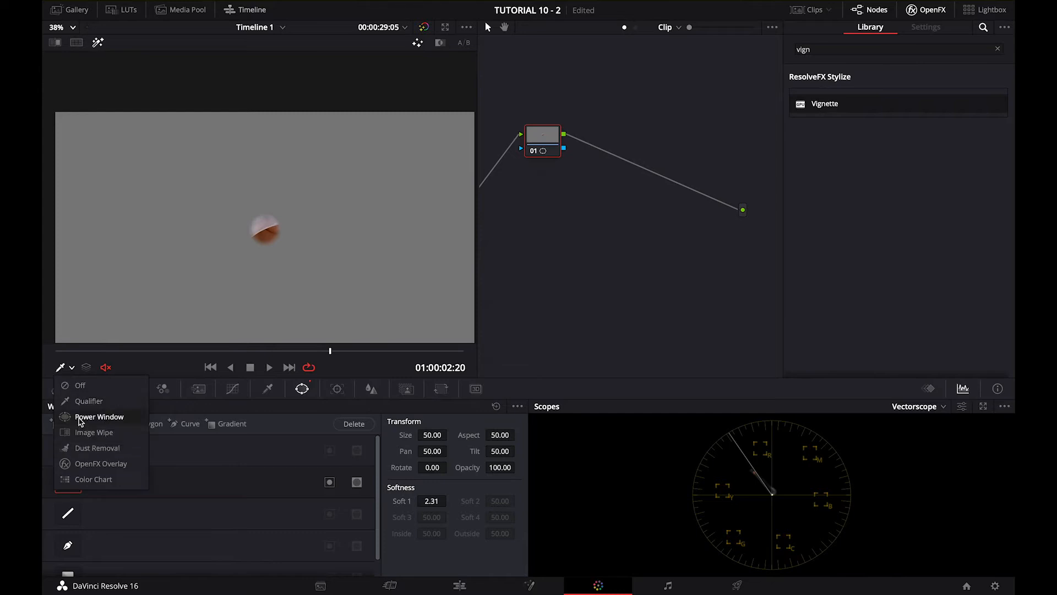
pyautogui.click(92, 417)
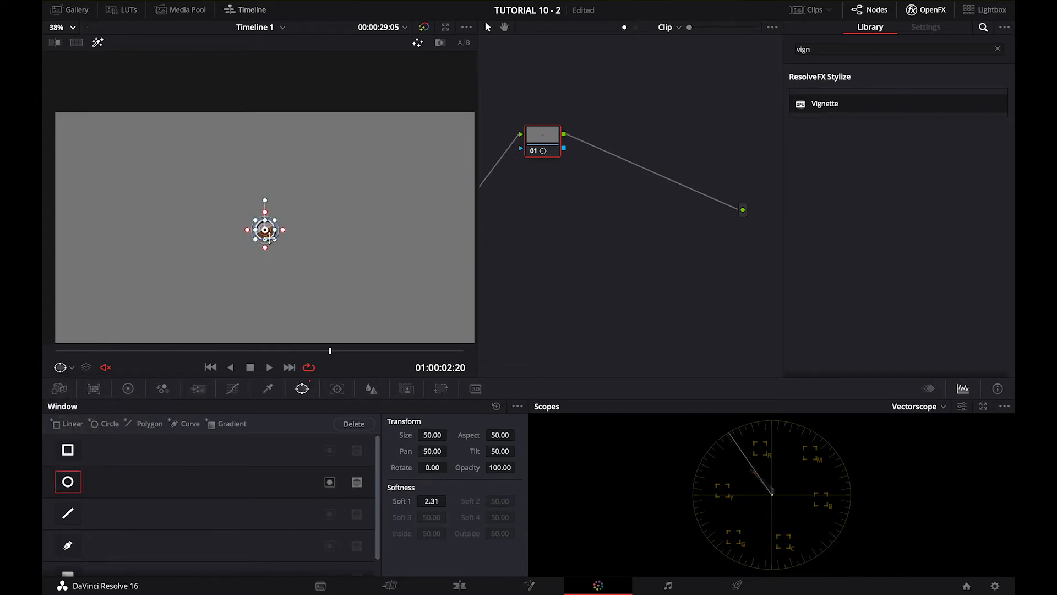
pyautogui.moveTo(438, 503); pyautogui.dragTo(432, 504)
# Check the white top and a dark area on the vectorscope by repositioning the circle window, viewing at 100%, and switch the window off
pyautogui.moveTo(265, 229); pyautogui.dragTo(256, 221)
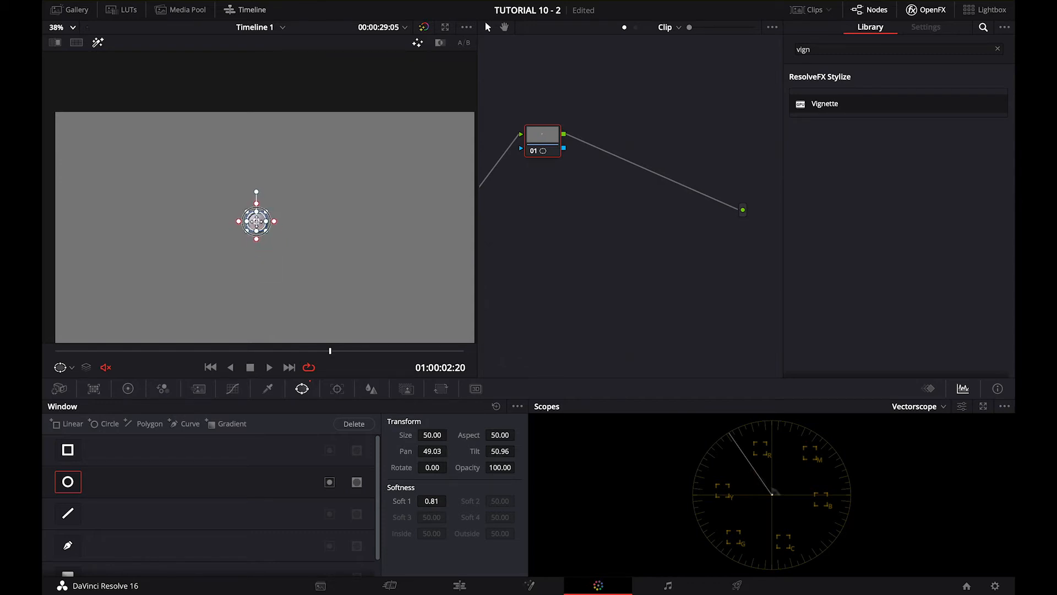
pyautogui.moveTo(256, 221); pyautogui.dragTo(256, 222)
pyautogui.moveTo(255, 225); pyautogui.dragTo(173, 144)
pyautogui.click(71, 28)
pyautogui.click(63, 116)
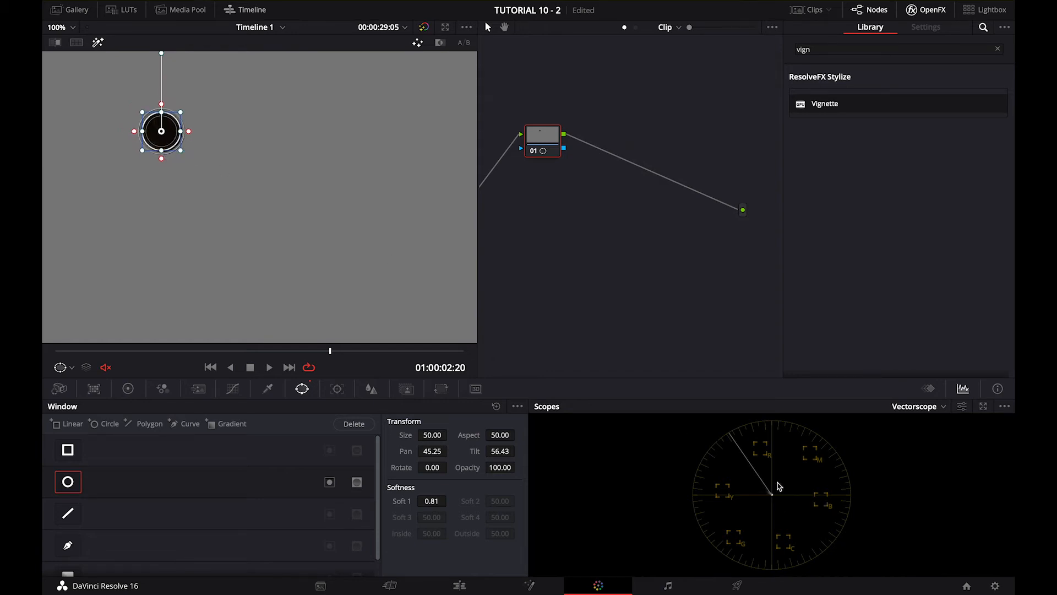
pyautogui.click(66, 490)
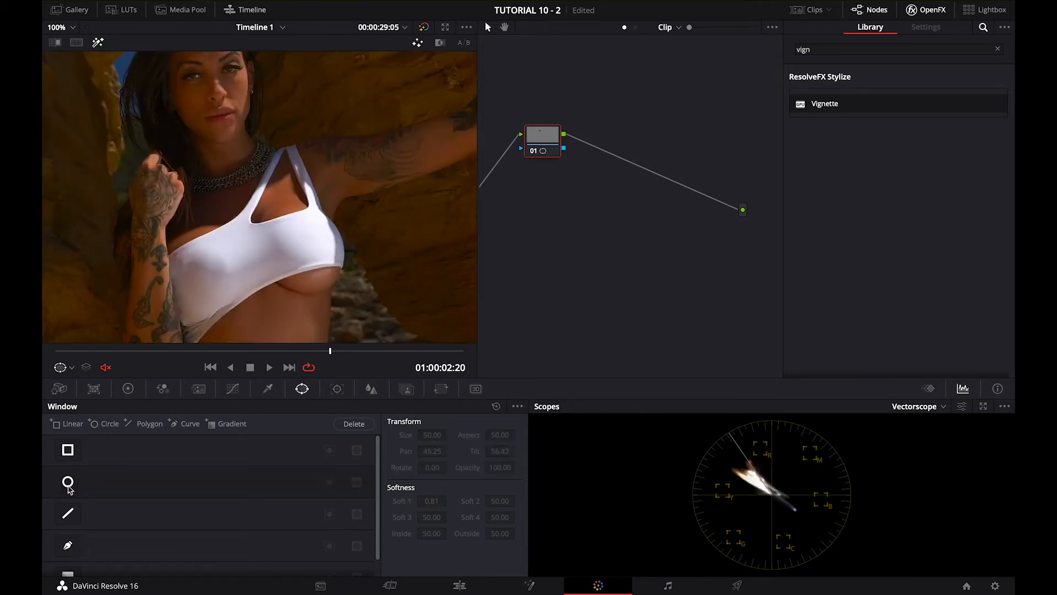
pyautogui.scroll(2, 207, 178)
pyautogui.scroll(-3, 206, 178)
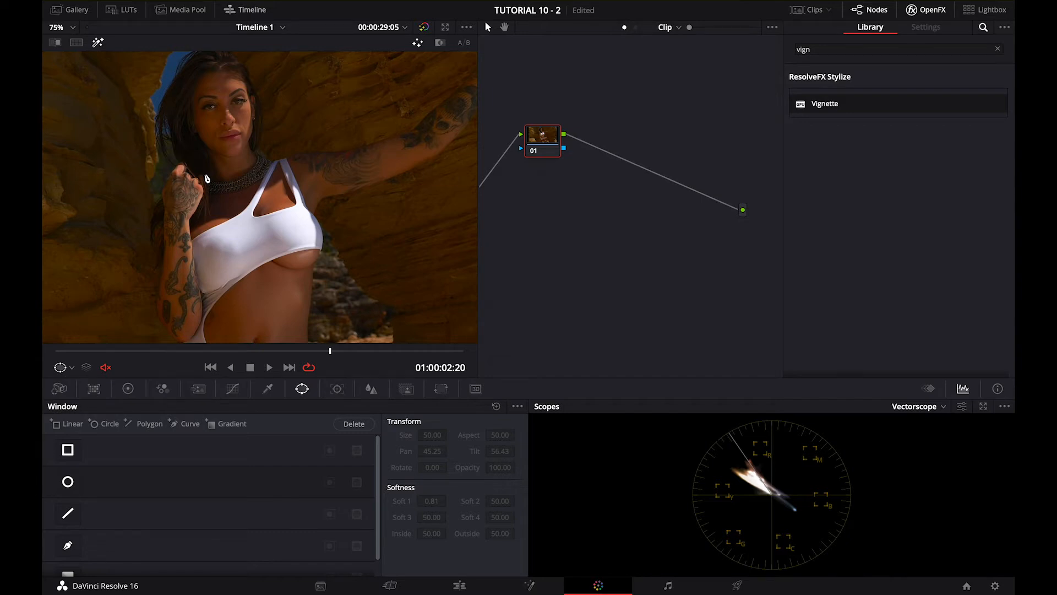
pyautogui.scroll(-3, 237, 136)
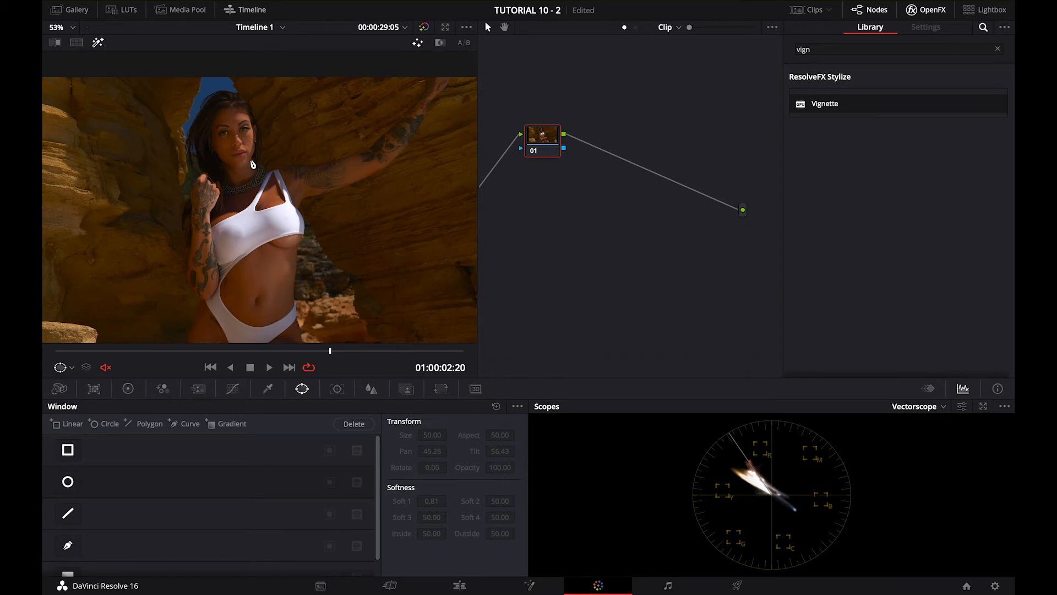
pyautogui.scroll(-3, 274, 172)
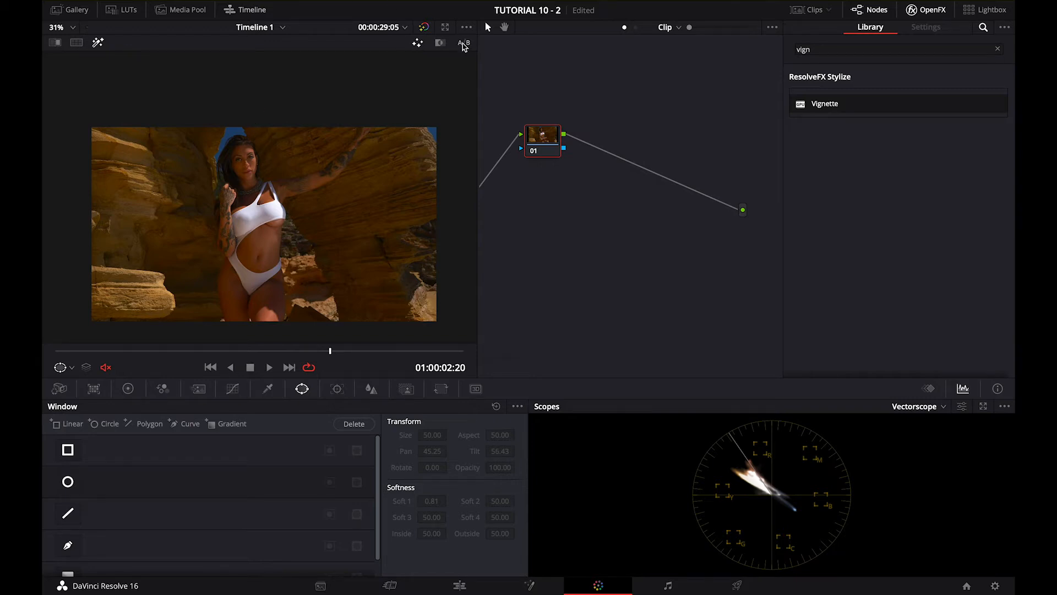
# Add a serial node after node 01 and label node 01 as PRIM
pyautogui.hscroll(-3, 551, 201)
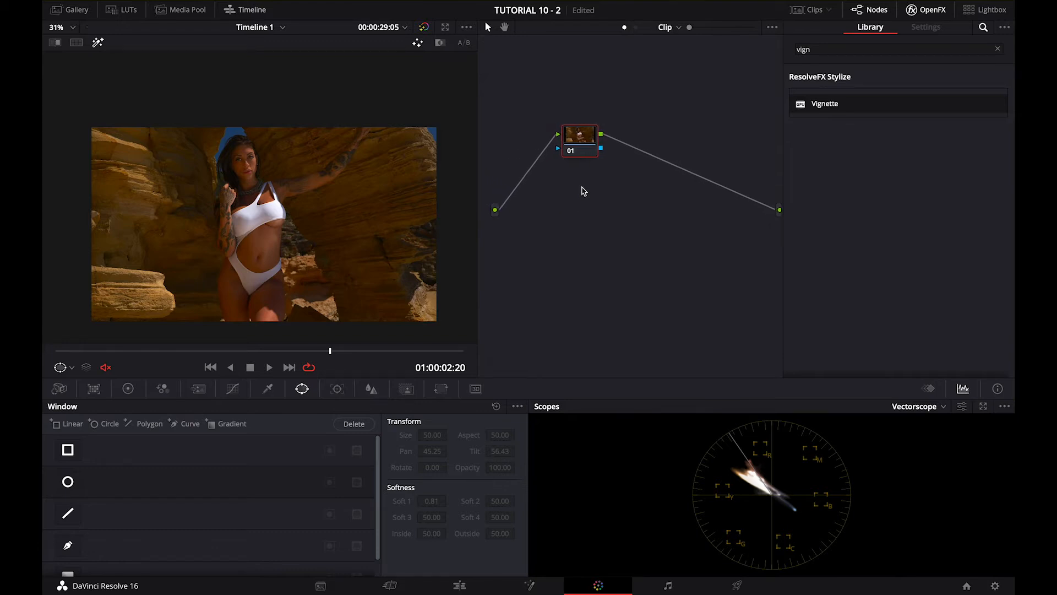
pyautogui.rightClick(578, 144)
pyautogui.moveTo(609, 199)
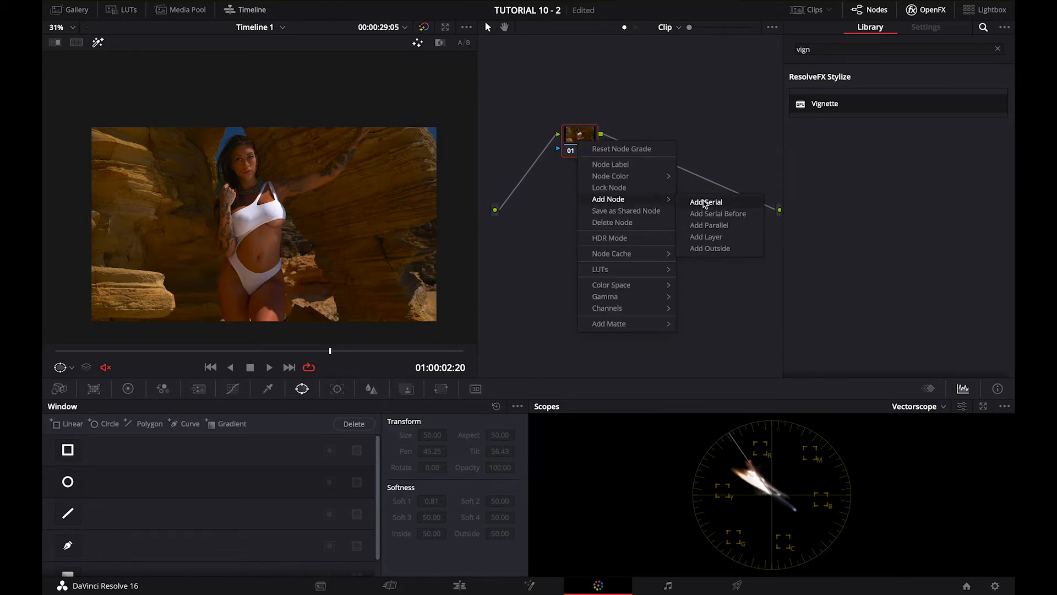
pyautogui.click(713, 202)
pyautogui.click(598, 152)
pyautogui.rightClick(585, 149)
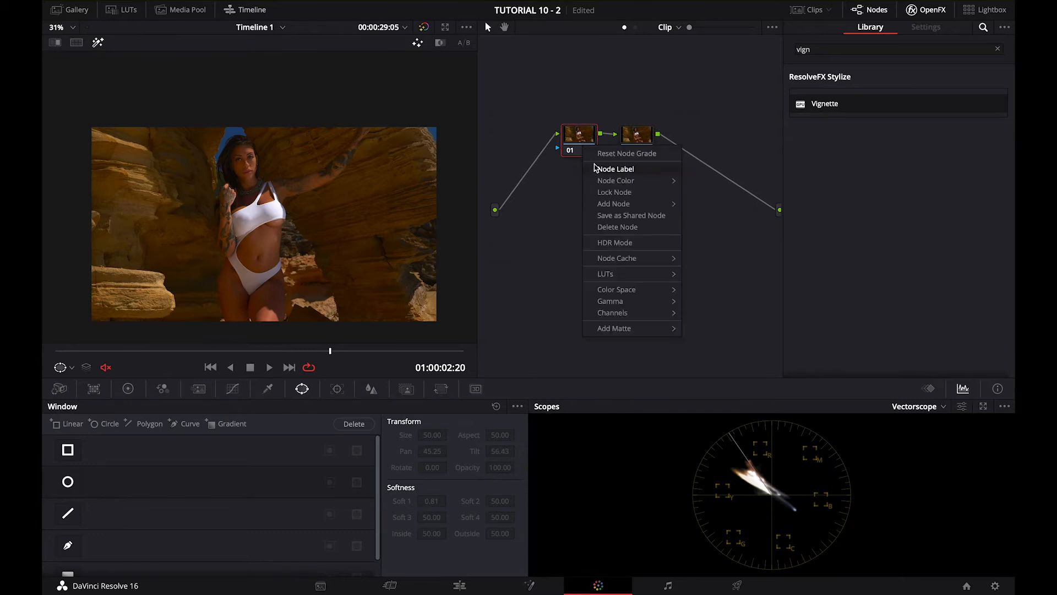
pyautogui.click(599, 173)
pyautogui.write('PRIM')
# Label node 02 as WB
pyautogui.click(634, 146)
pyautogui.rightClick(636, 148)
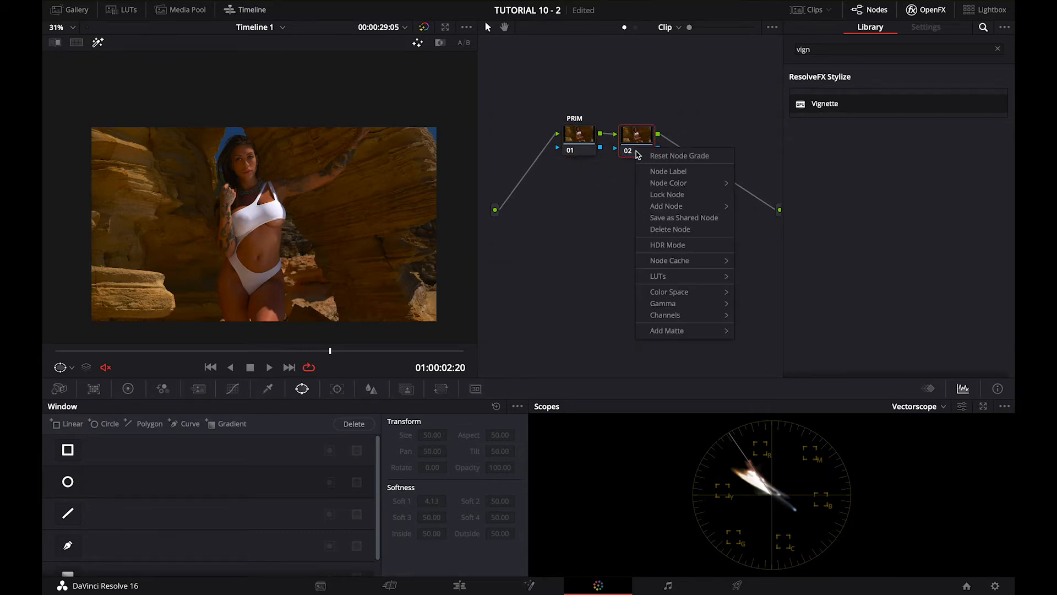
pyautogui.click(650, 172)
pyautogui.write('WB')
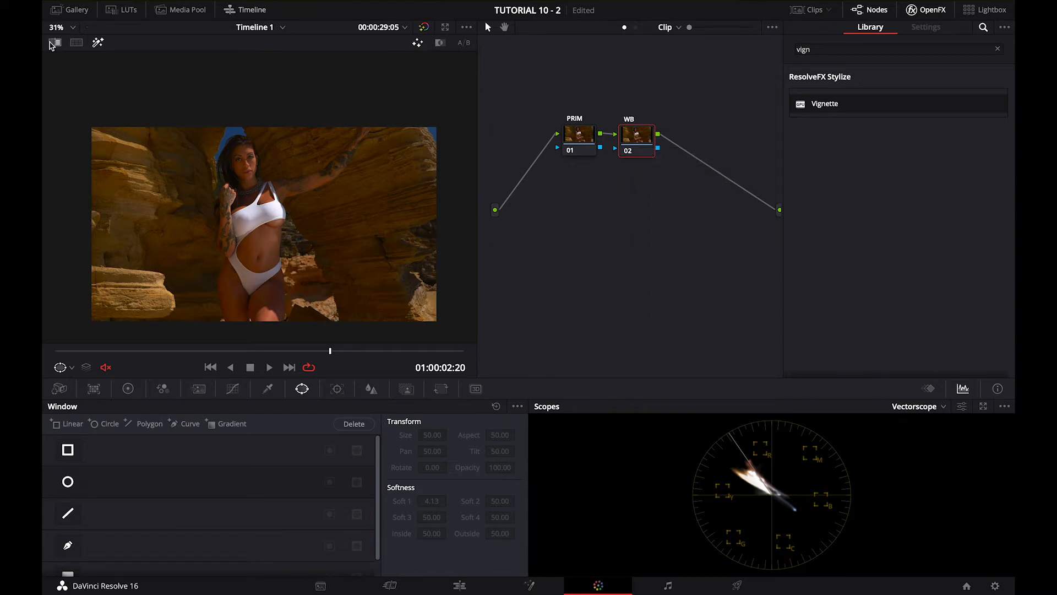
# Fit the image to the viewer and widen the viewer area towards the node graph
pyautogui.click(61, 27)
pyautogui.click(57, 52)
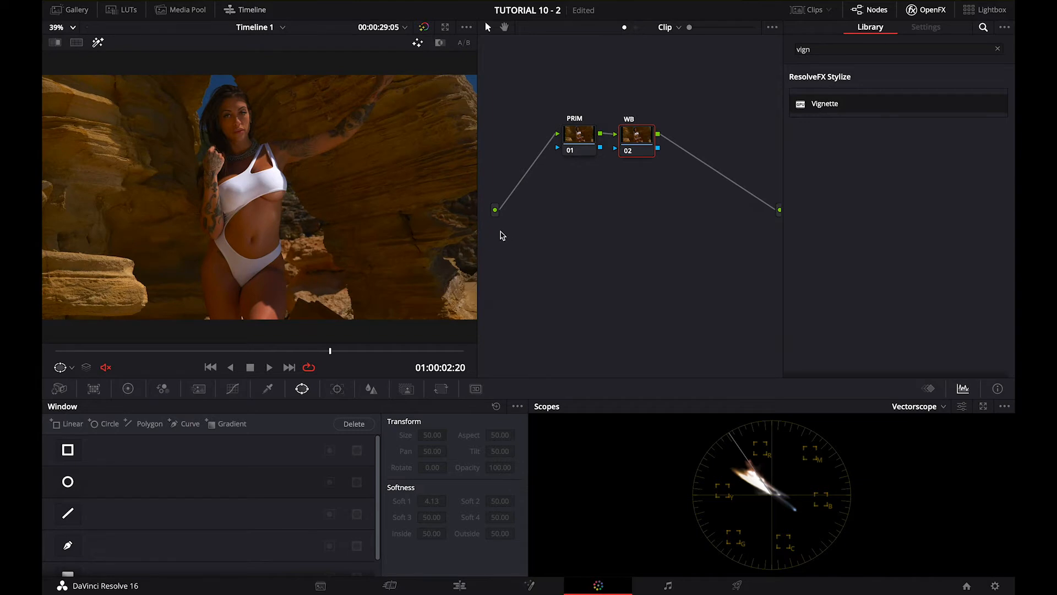
pyautogui.moveTo(477, 230); pyautogui.dragTo(515, 239)
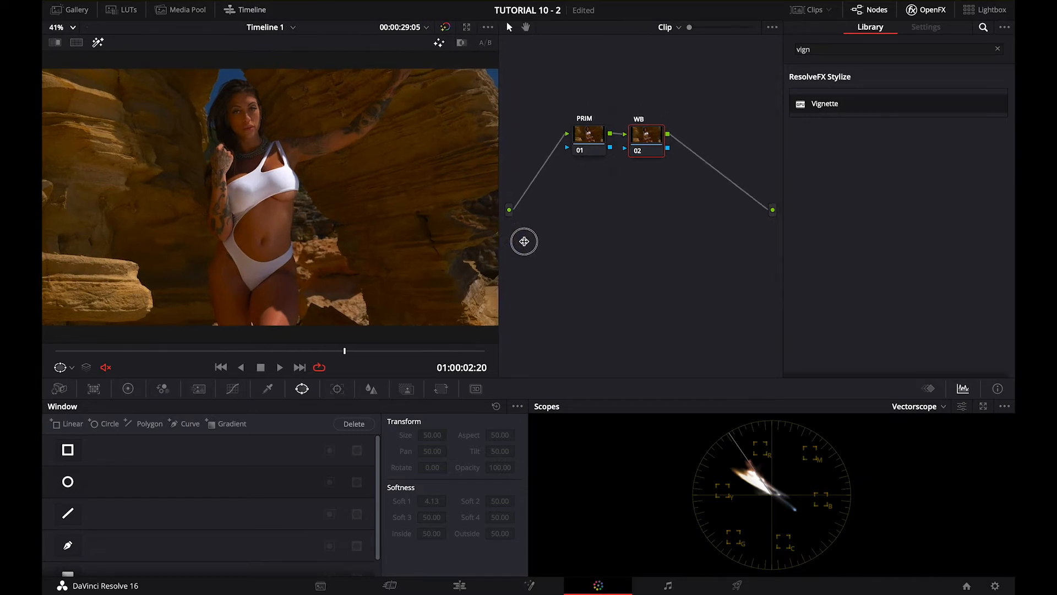
# Select the PRIM node and set the scope to Waveform
pyautogui.click(589, 148)
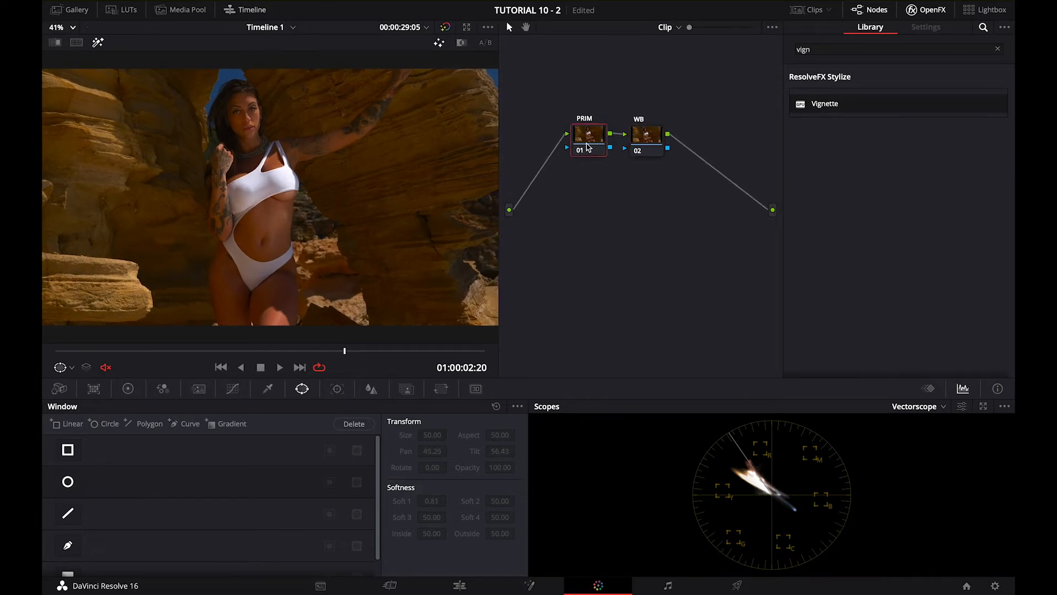
pyautogui.click(903, 408)
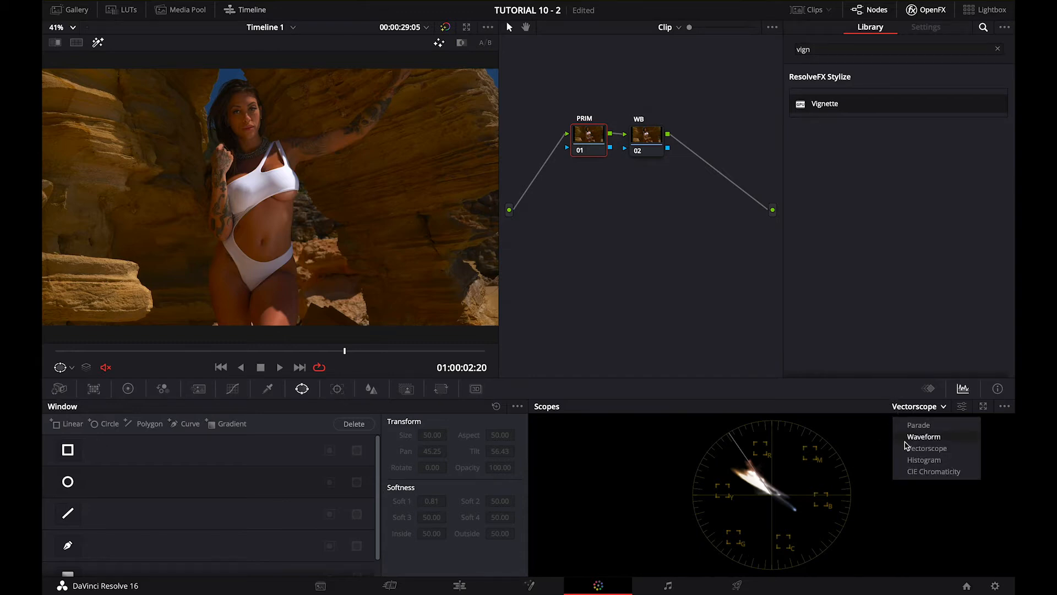
pyautogui.click(905, 441)
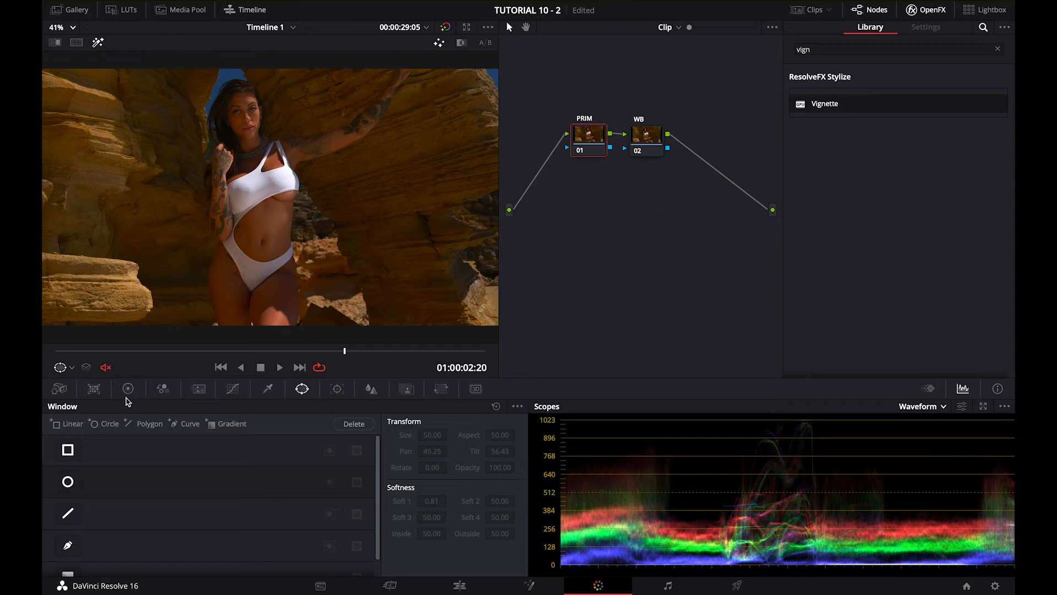
pyautogui.click(128, 388)
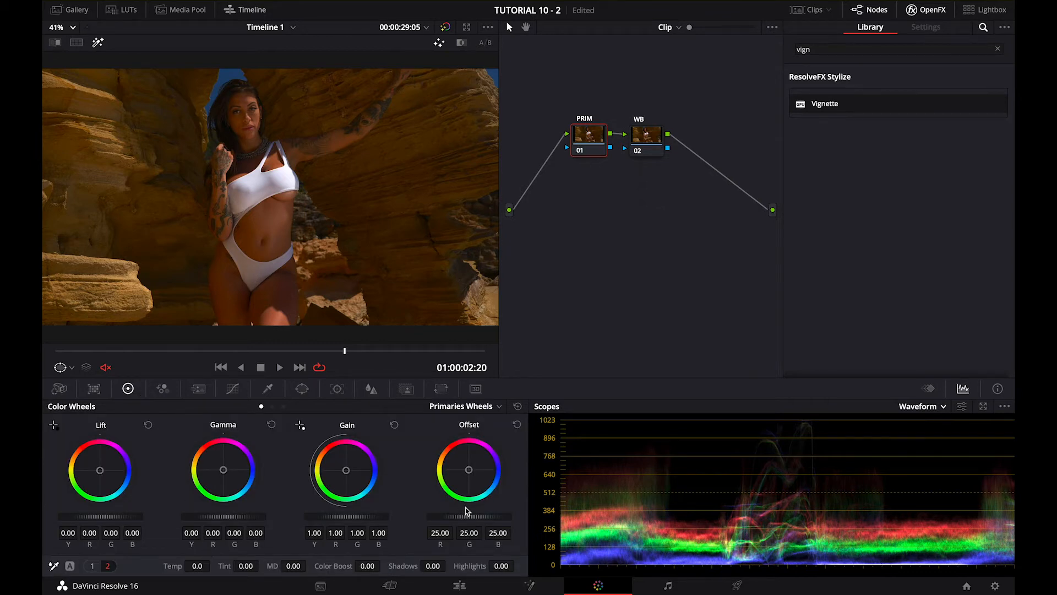
pyautogui.moveTo(451, 518); pyautogui.dragTo(608, 520)
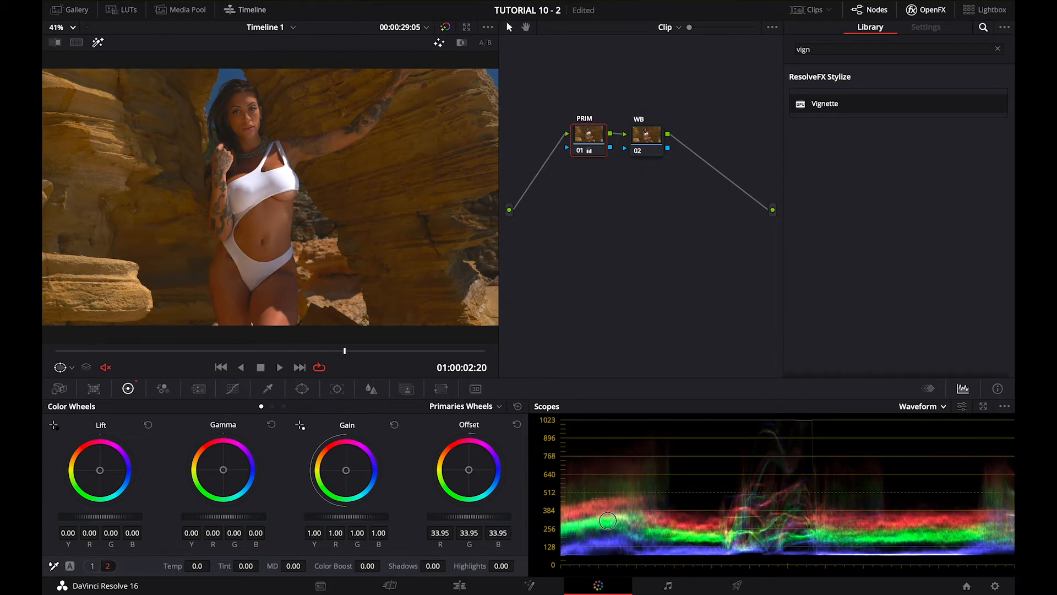
pyautogui.press('super+z')
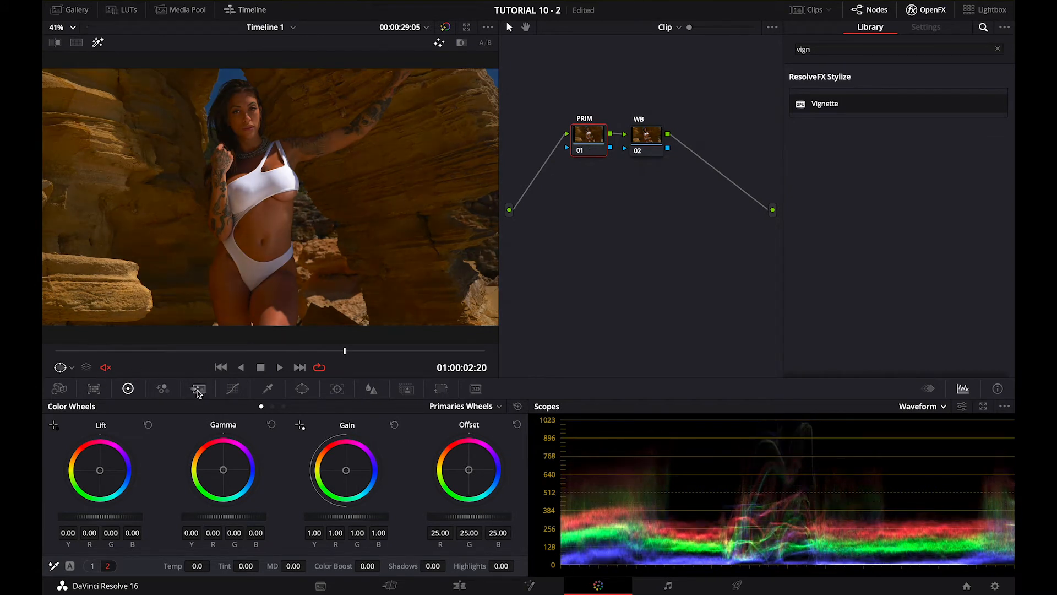
# Brighten the PRIM node with the Custom curve by pulling the white point inward, raising the black point slightly and adding shadow and midtone points
pyautogui.click(233, 389)
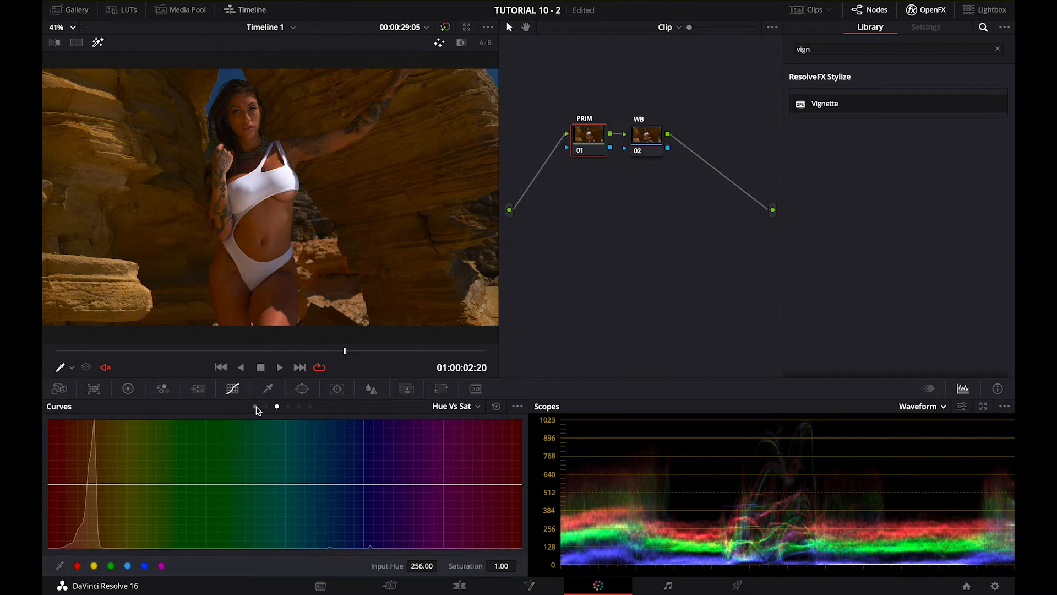
pyautogui.click(256, 407)
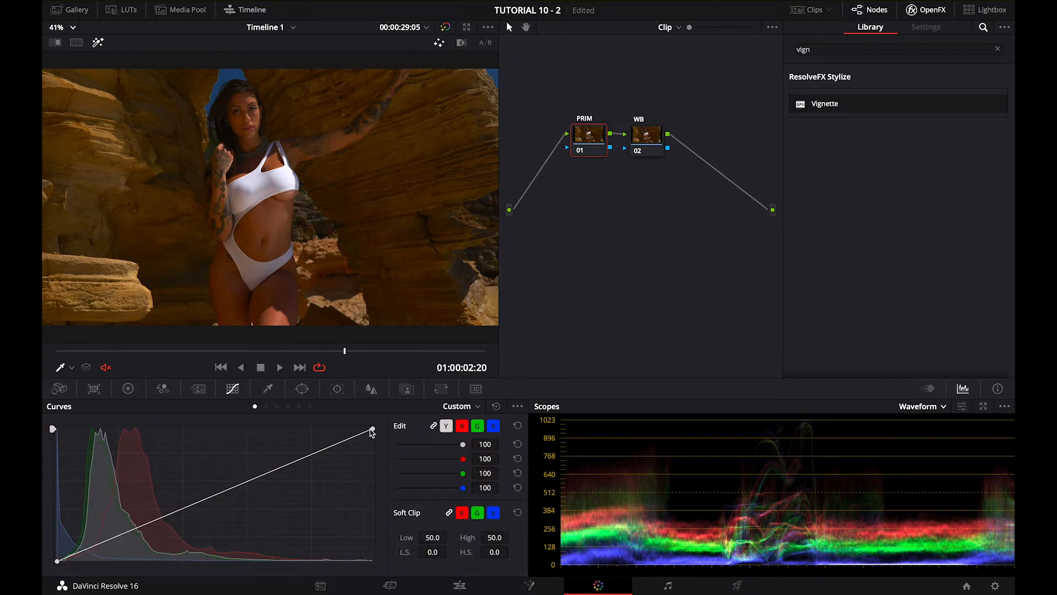
pyautogui.moveTo(373, 430); pyautogui.dragTo(305, 428)
pyautogui.moveTo(58, 562); pyautogui.dragTo(170, 493)
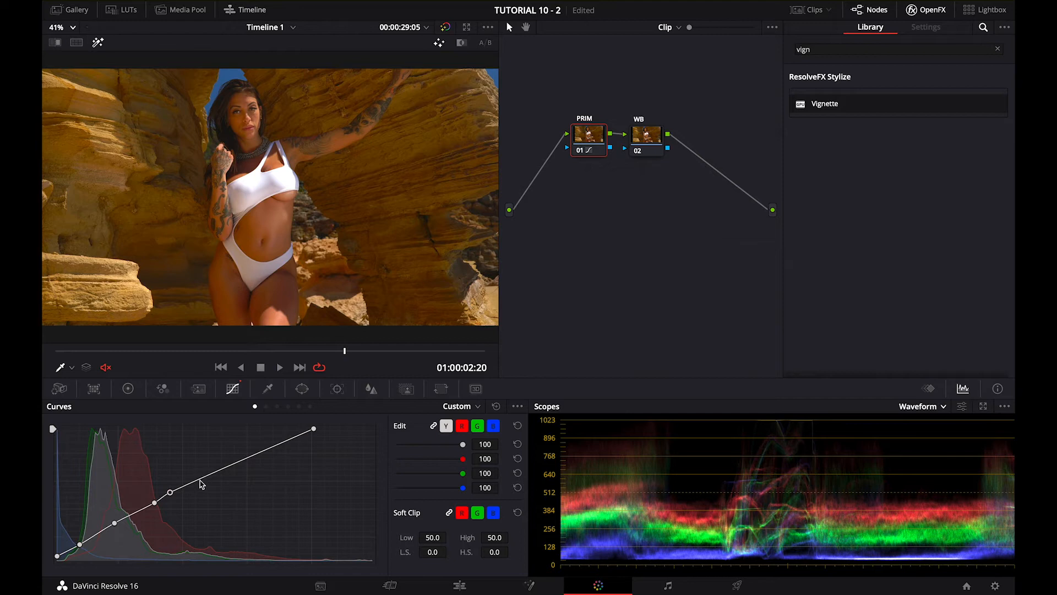
pyautogui.moveTo(202, 484); pyautogui.dragTo(245, 461)
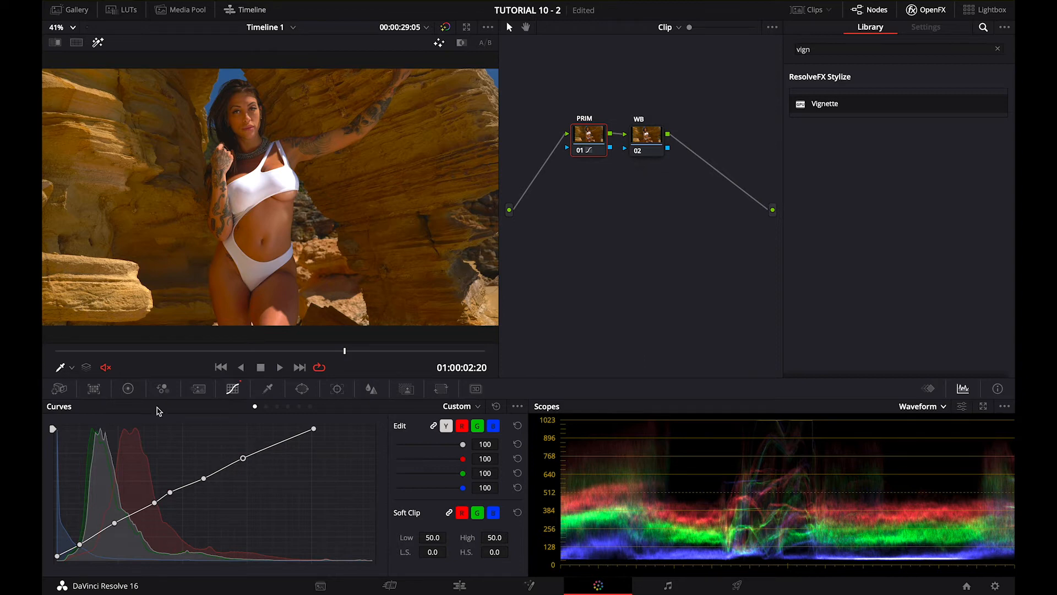
# Set the PRIM node's contrast to about 1.124 and its pivot to about 0.089
pyautogui.click(127, 392)
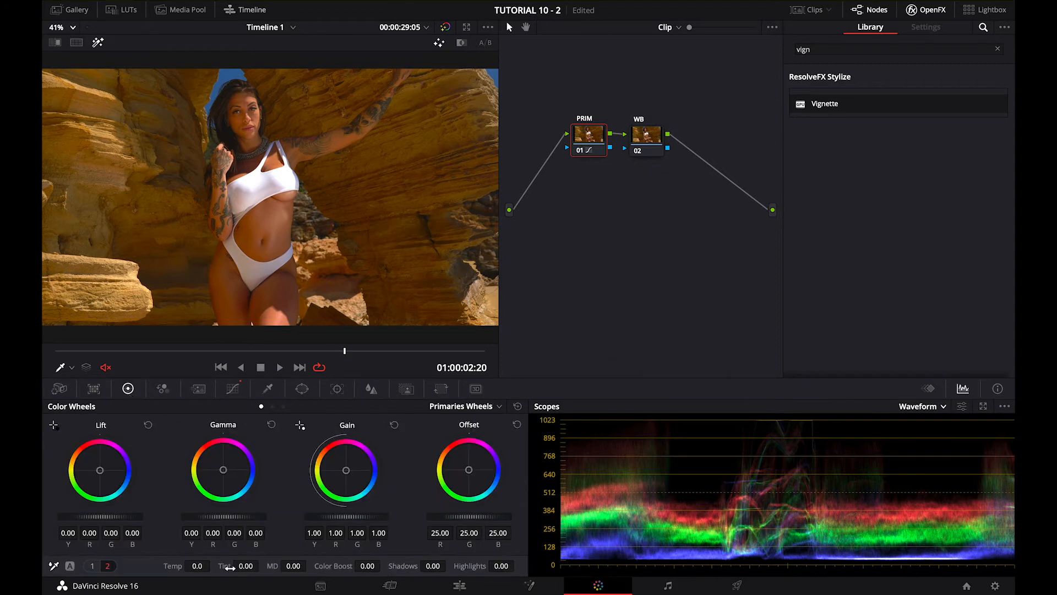
pyautogui.moveTo(263, 567)
pyautogui.mouseDown()
pyautogui.moveTo(332, 571)
pyautogui.moveTo(252, 580)
pyautogui.mouseUp()
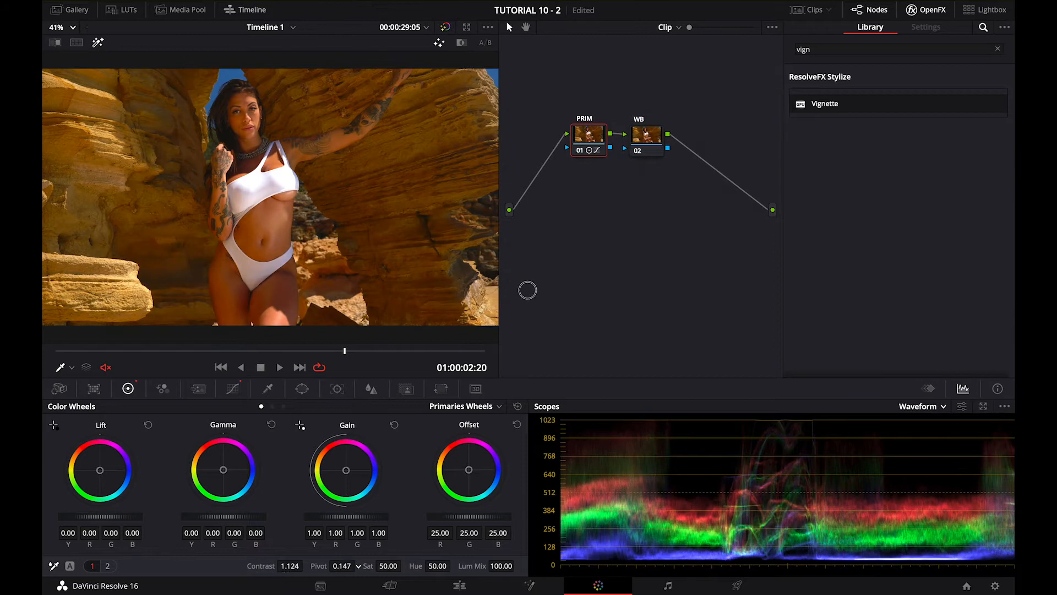
pyautogui.moveTo(517, 290); pyautogui.dragTo(511, 296)
# Compare the graded image with the original by bypassing and re-enabling the grade
pyautogui.click(446, 27)
pyautogui.click(447, 29)
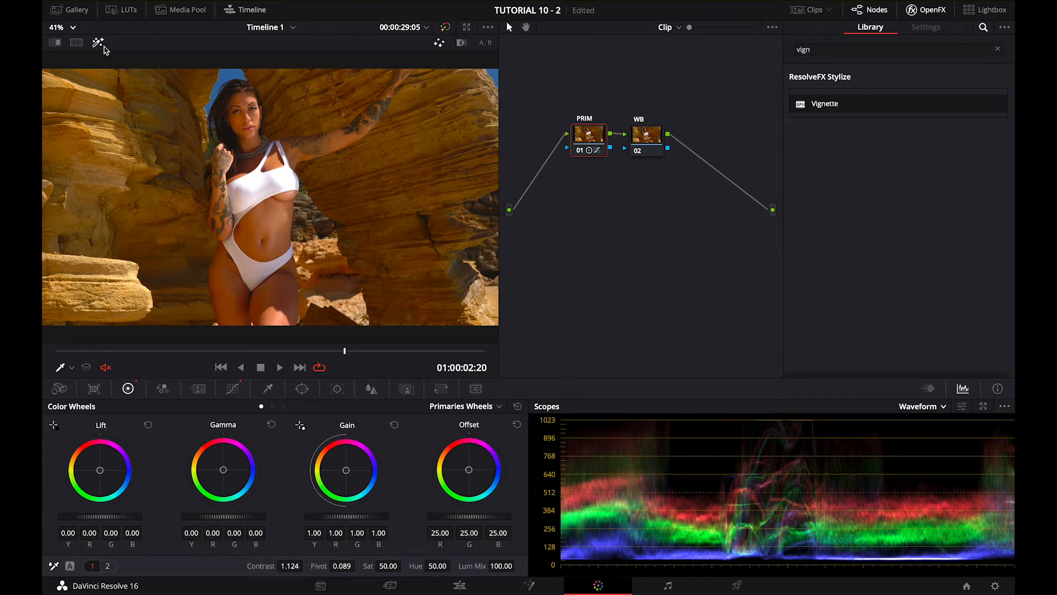
pyautogui.click(446, 28)
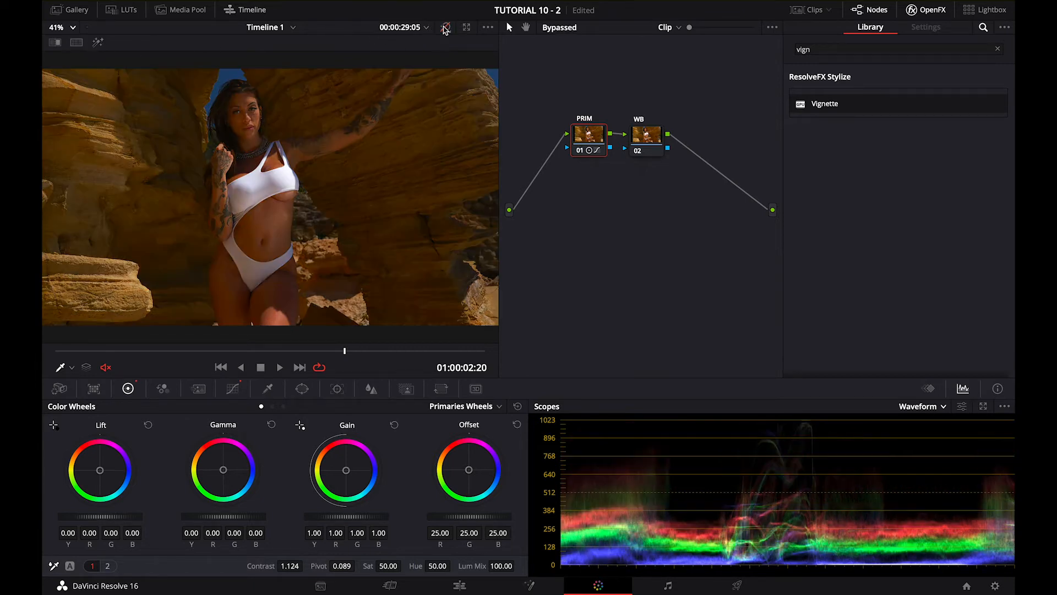
pyautogui.click(446, 28)
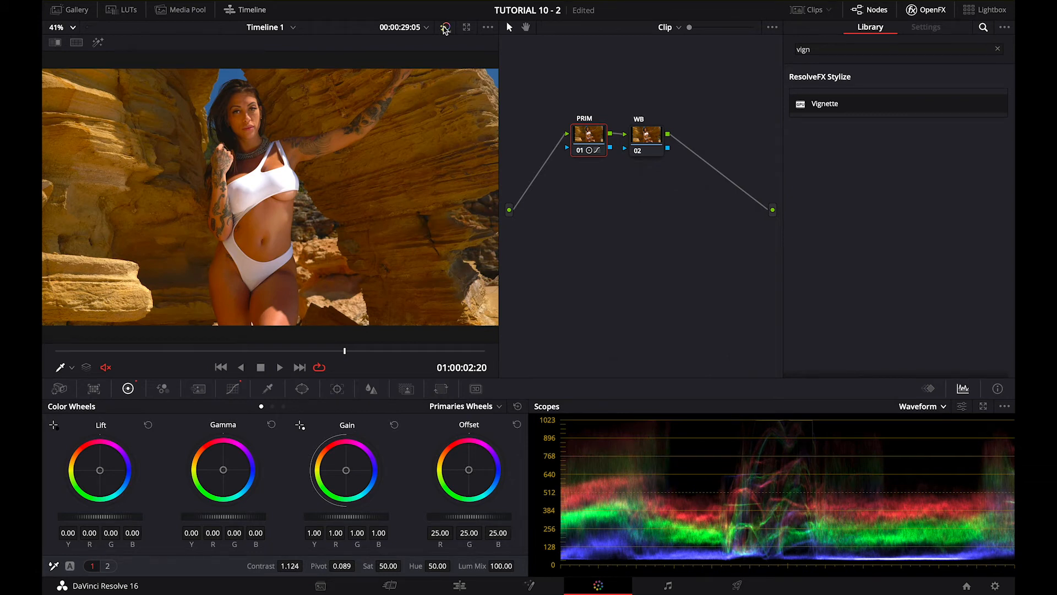
# Select the WB node, set the scope to Vectorscope and turn on the viewer's highlight display
pyautogui.click(656, 143)
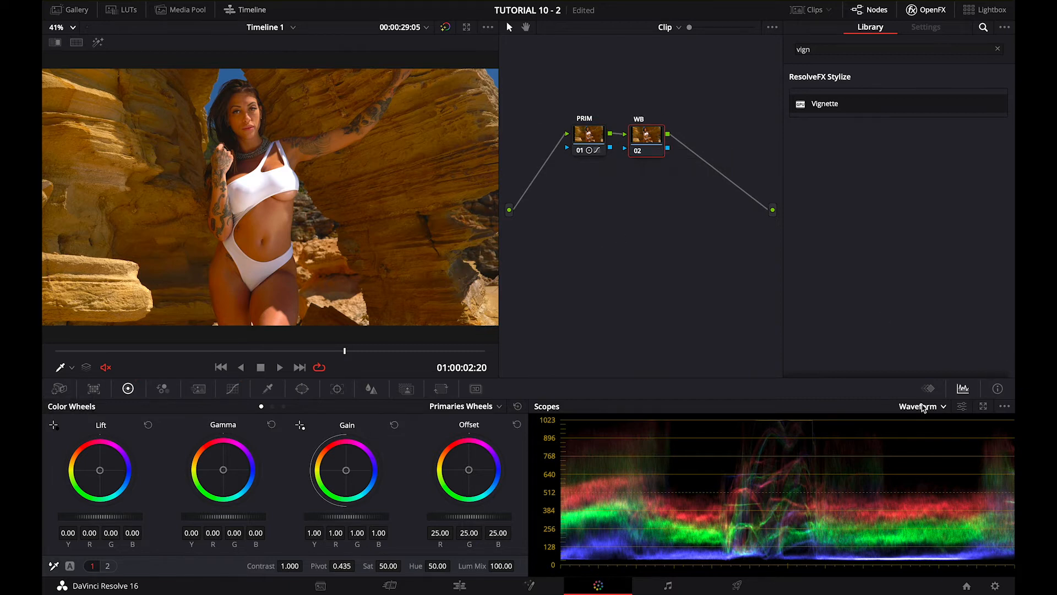
pyautogui.click(923, 407)
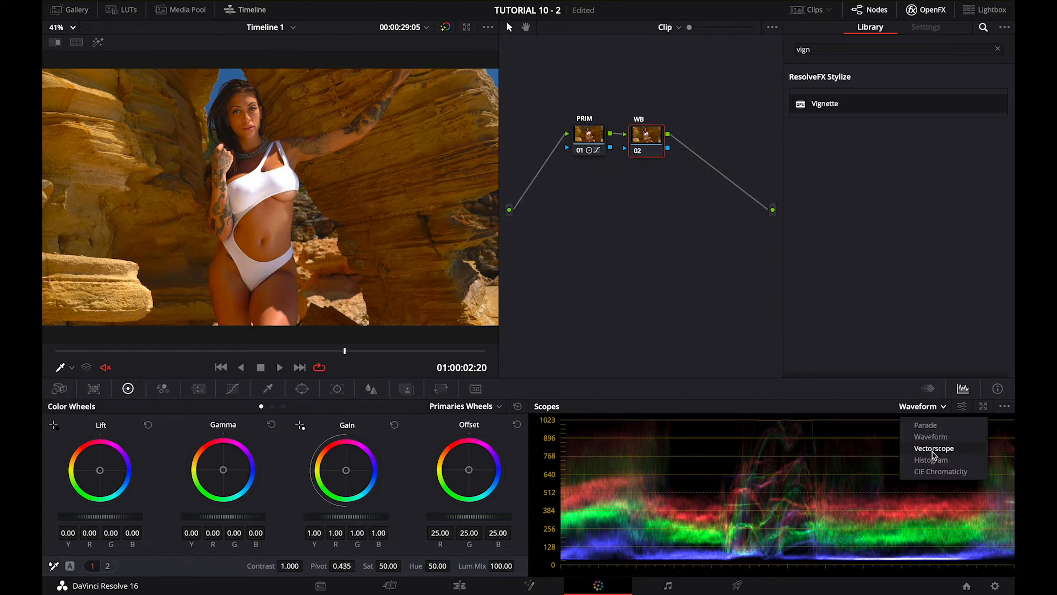
pyautogui.click(933, 448)
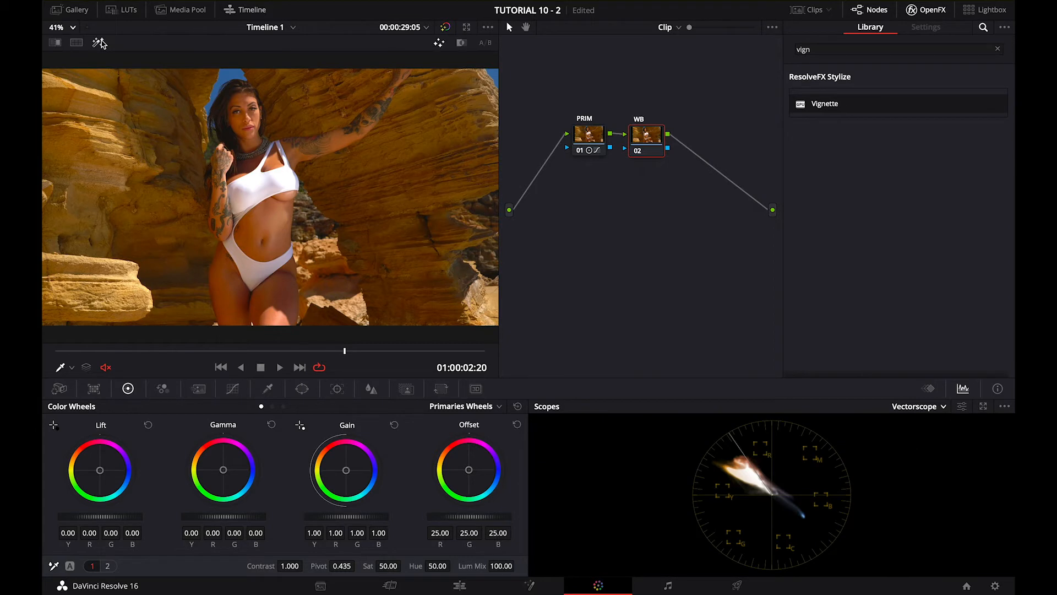
pyautogui.click(98, 42)
# Cool the WB node by shifting Offset to about 19.41, 25.34, 31.97 and Gamma slightly toward blue, to about -0.01, 0.00, 0.03
pyautogui.moveTo(471, 469)
pyautogui.mouseDown()
pyautogui.moveTo(494, 465)
pyautogui.moveTo(490, 481)
pyautogui.moveTo(507, 500)
pyautogui.mouseUp()
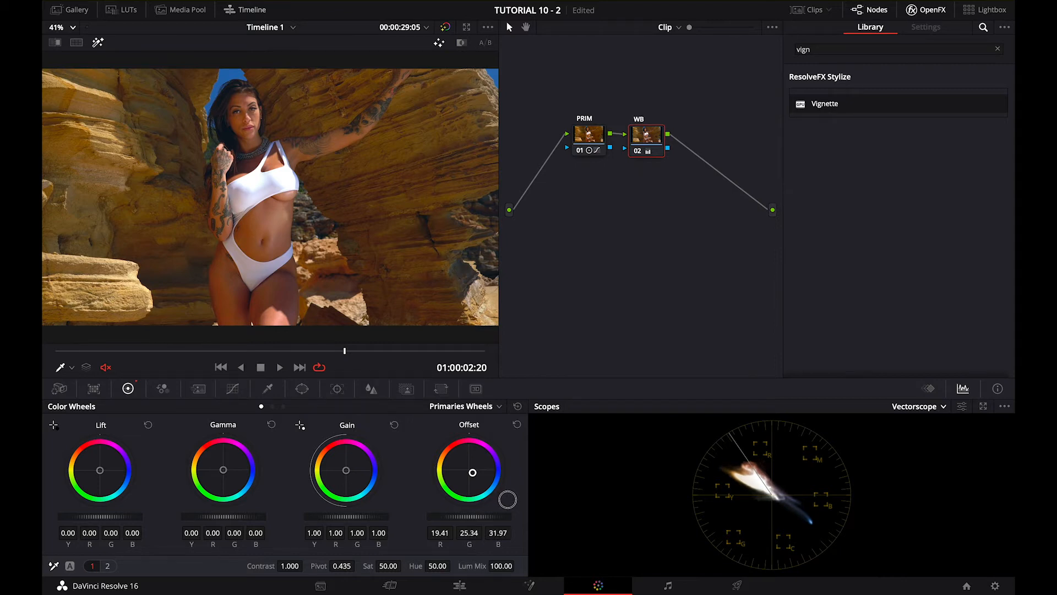
pyautogui.moveTo(224, 472); pyautogui.dragTo(237, 477)
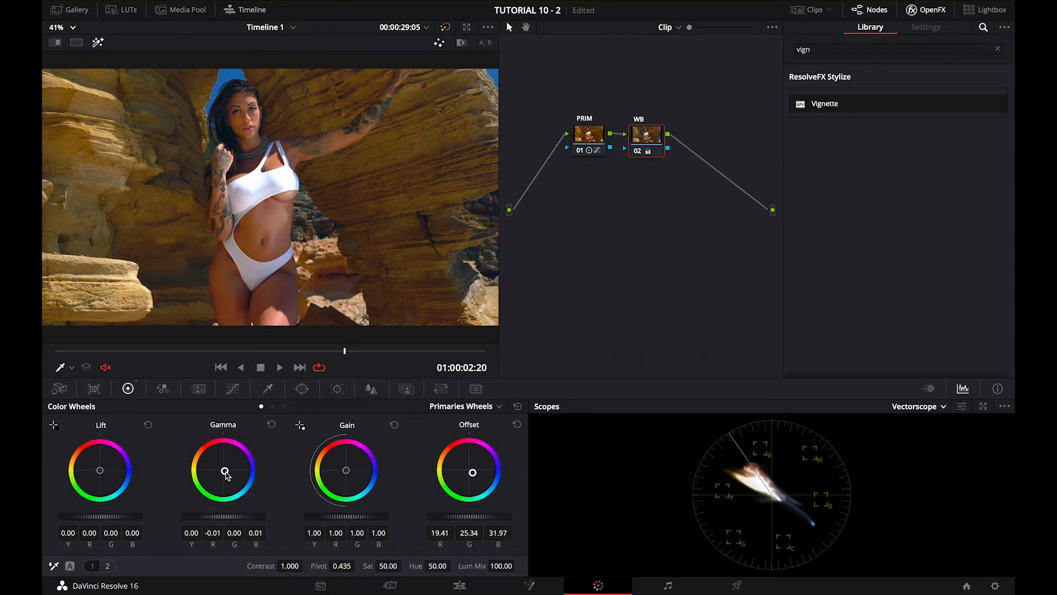
pyautogui.moveTo(225, 473)
pyautogui.mouseDown()
pyautogui.moveTo(236, 477)
pyautogui.moveTo(228, 475)
pyautogui.mouseUp()
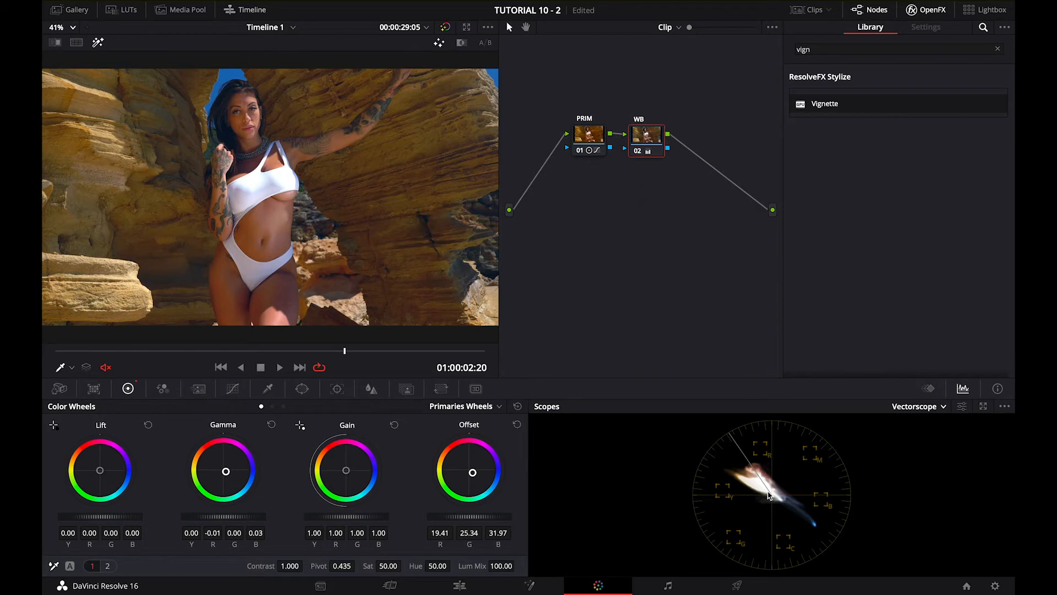
# Add a circle window to the WB node with softness about 0.07, and shrink it over the dark hair at about pan 45.48, tilt 56.72
pyautogui.moveTo(645, 142); pyautogui.dragTo(646, 135)
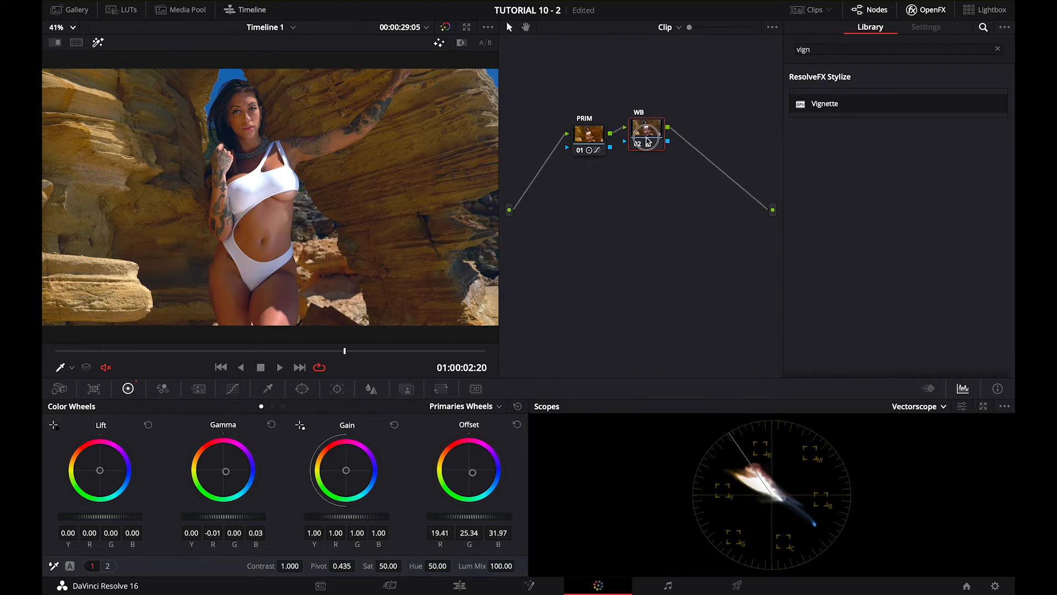
pyautogui.click(302, 389)
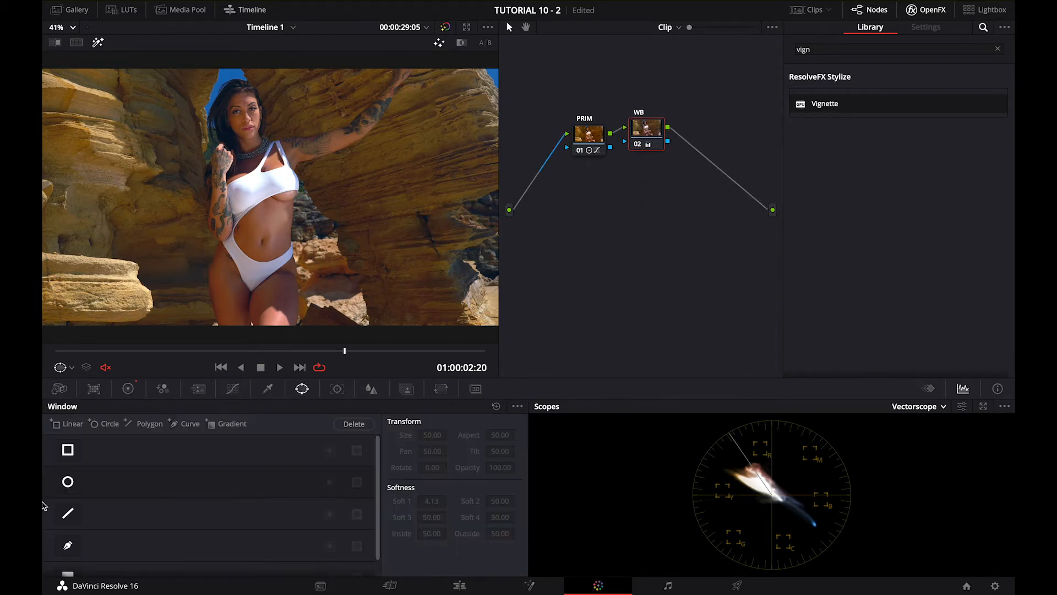
pyautogui.click(68, 482)
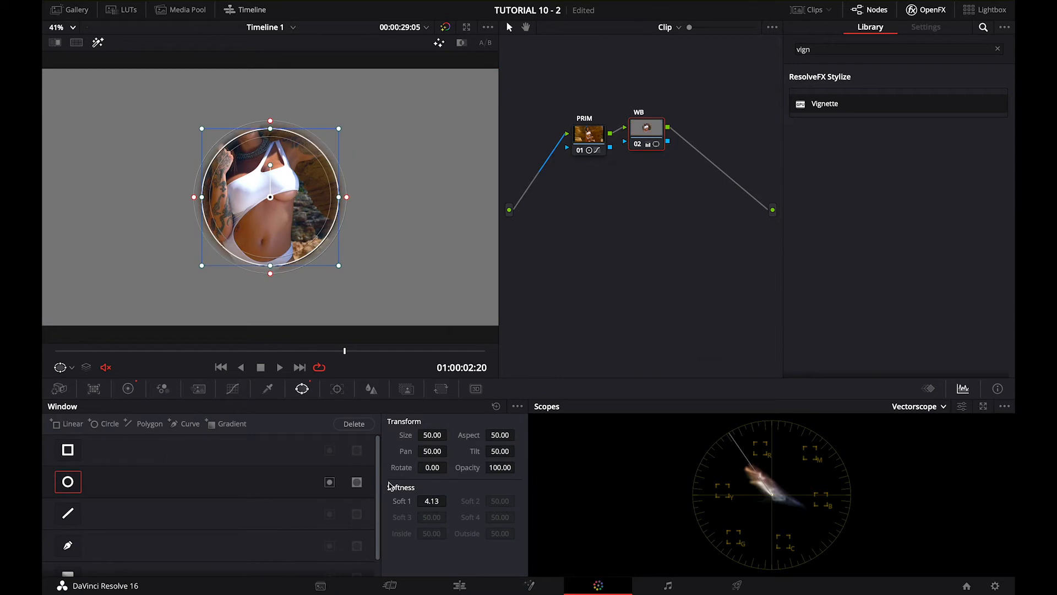
pyautogui.moveTo(442, 505); pyautogui.dragTo(175, 496)
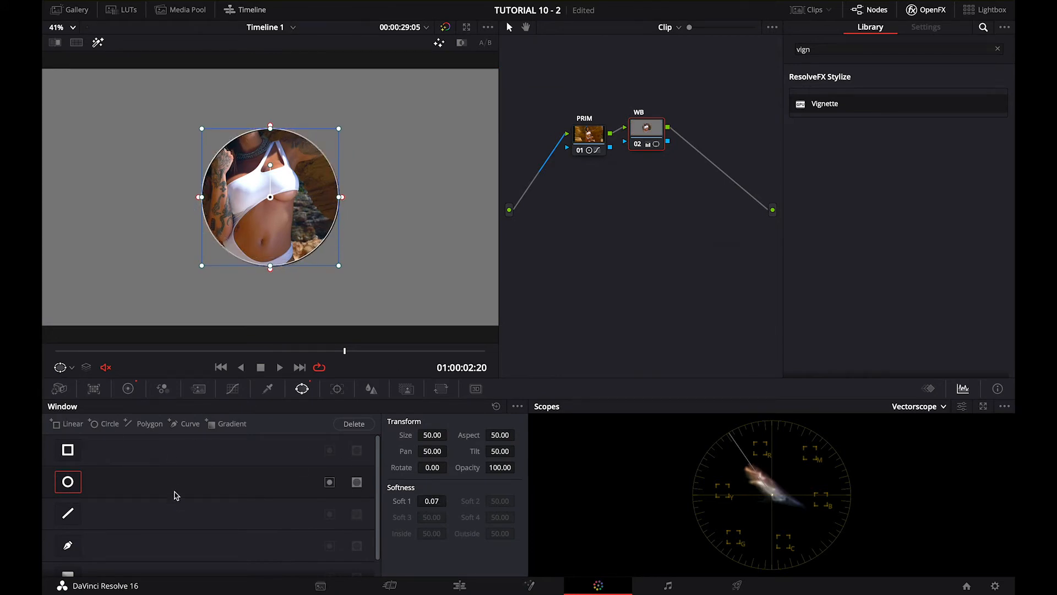
pyautogui.moveTo(338, 266); pyautogui.dragTo(234, 141)
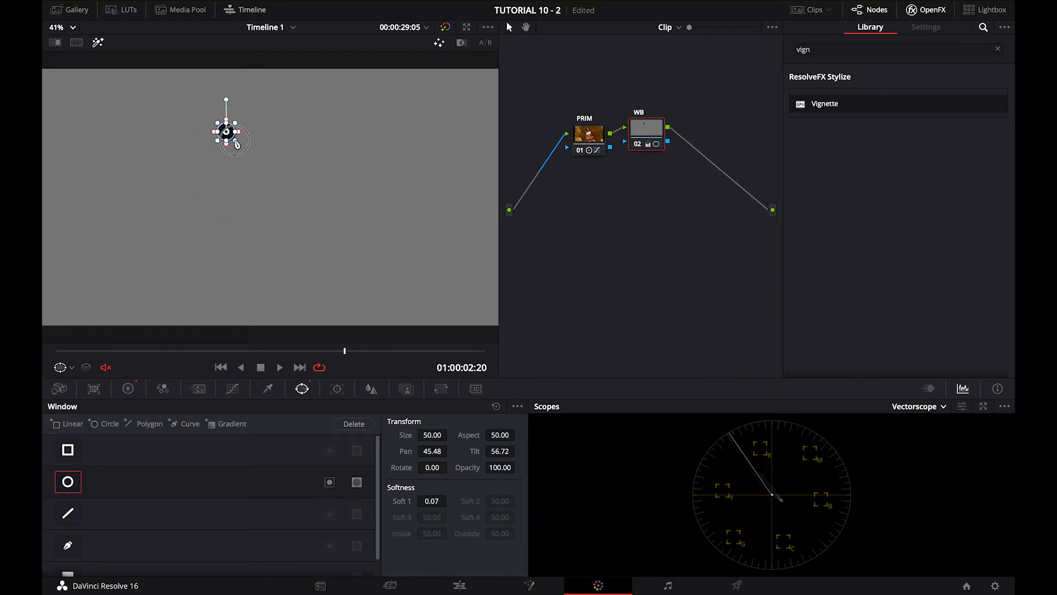
# Reshape the circle window into a small narrow oval on the dark hair, about size 26.61, aspect 32.93, pan 45.56 and tilt 56.58
pyautogui.click(72, 26)
pyautogui.click(60, 127)
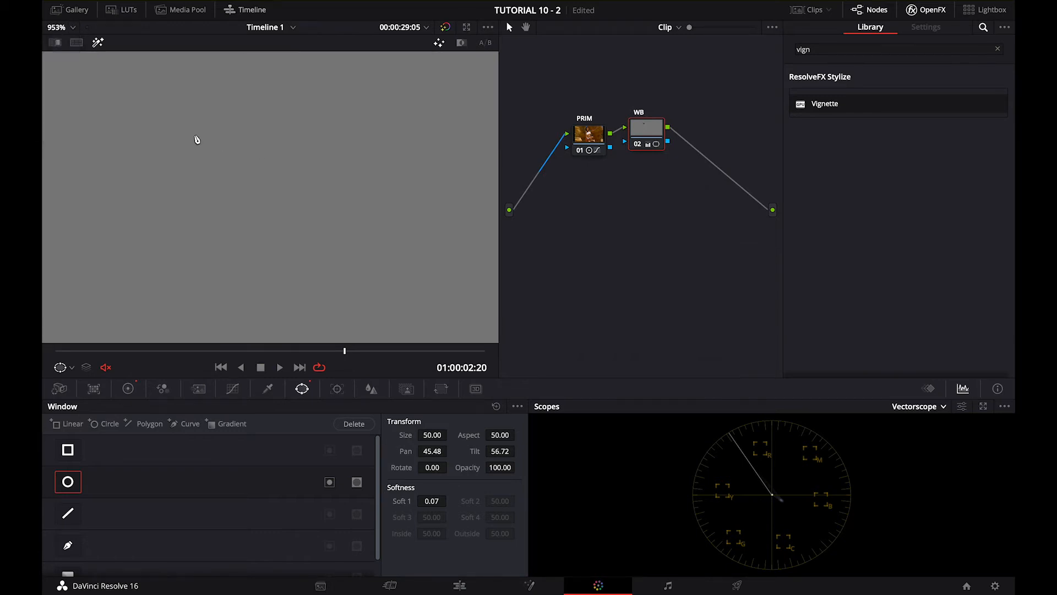
pyautogui.click(68, 27)
pyautogui.click(55, 54)
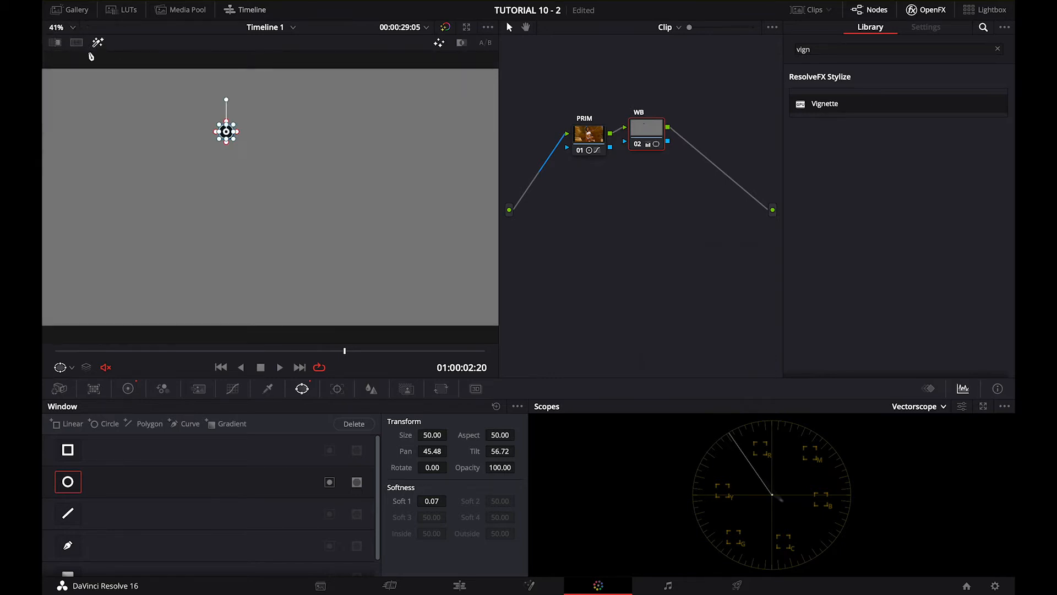
pyautogui.scroll(1, 156, 146)
pyautogui.scroll(-2, 156, 146)
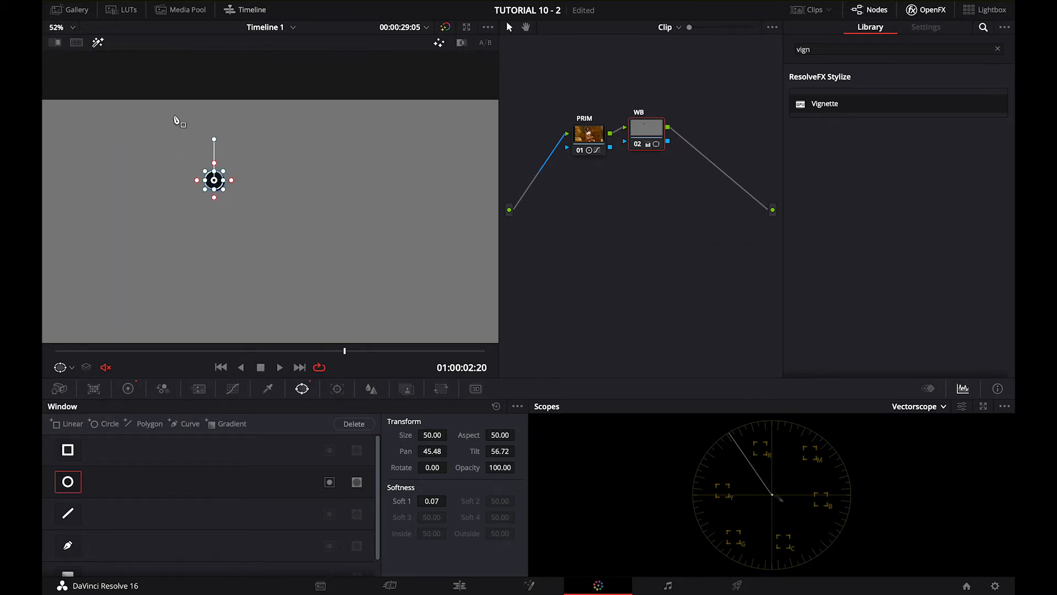
pyautogui.scroll(5, 172, 184)
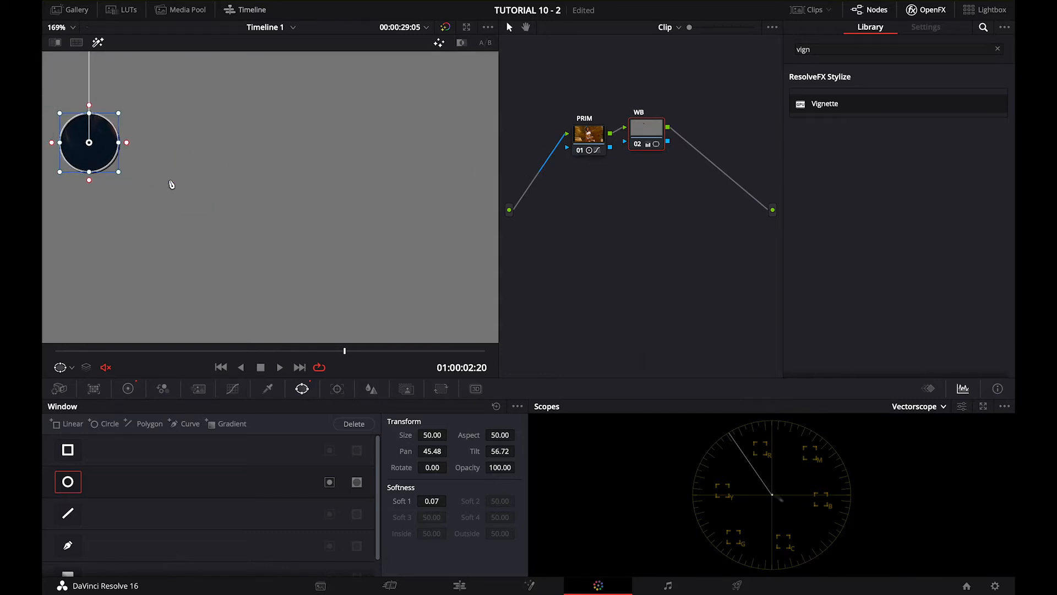
pyautogui.moveTo(89, 143)
pyautogui.mouseDown()
pyautogui.moveTo(108, 147)
pyautogui.moveTo(93, 126)
pyautogui.mouseUp()
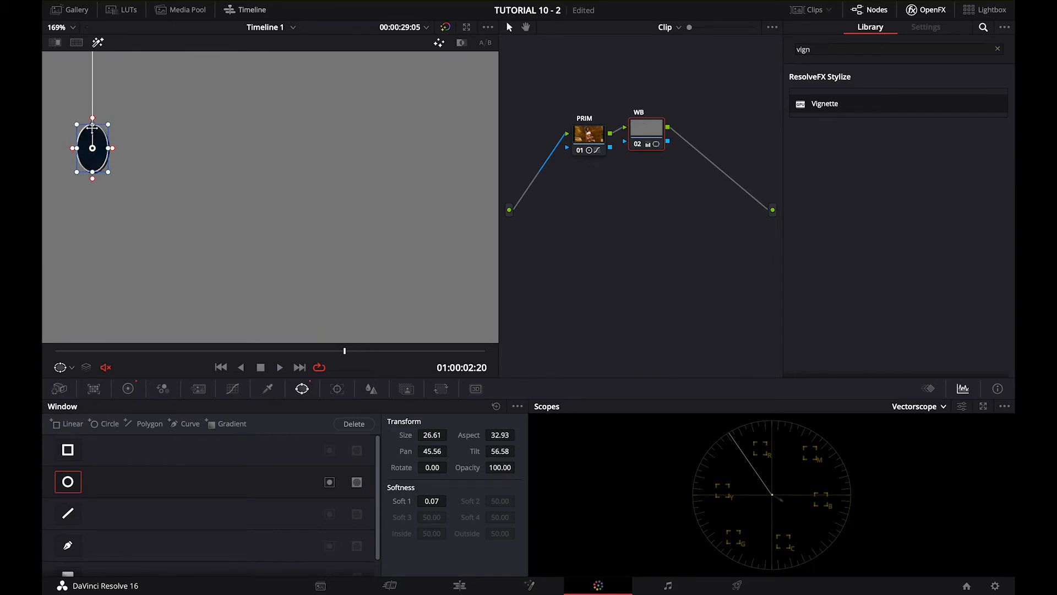
# Neutralize the blue cast in the isolated dark area by shifting the WB node's Lift toward orange
pyautogui.click(128, 390)
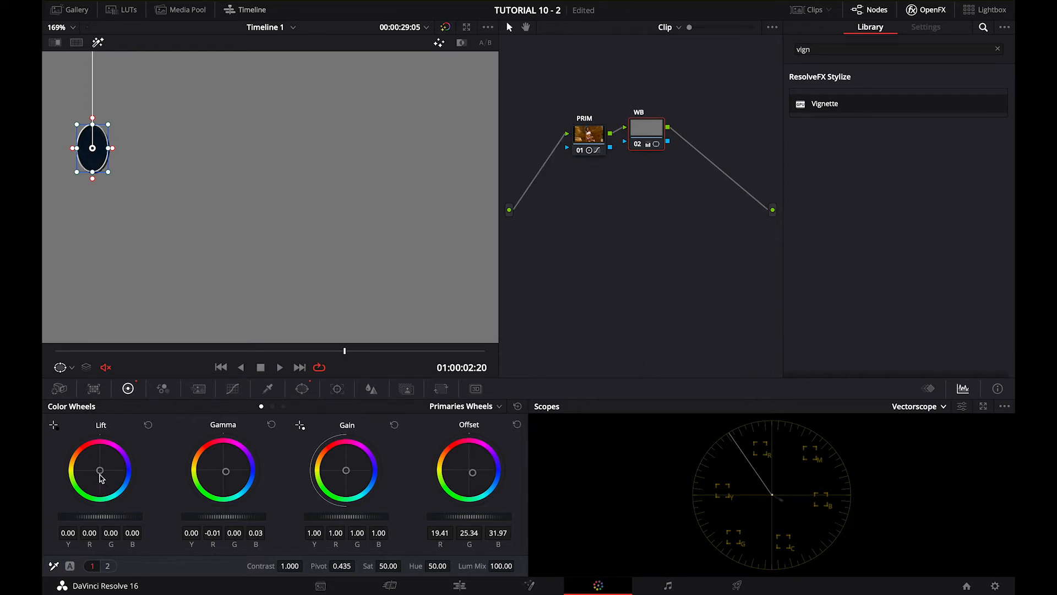
pyautogui.moveTo(101, 472)
pyautogui.mouseDown()
pyautogui.moveTo(87, 462)
pyautogui.moveTo(130, 489)
pyautogui.moveTo(131, 479)
pyautogui.moveTo(119, 482)
pyautogui.moveTo(149, 473)
pyautogui.moveTo(75, 460)
pyautogui.moveTo(85, 458)
pyautogui.mouseUp()
pyautogui.click(337, 389)
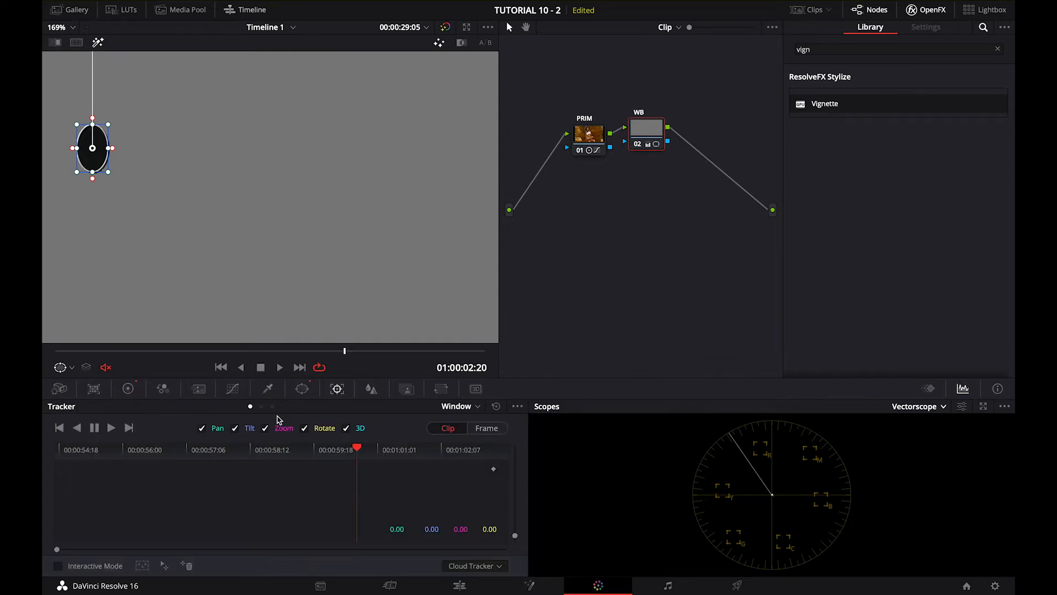
# Compare the vectorscope for the whole image and the isolated dark area by switching the circle window off and on
pyautogui.click(302, 389)
pyautogui.click(65, 482)
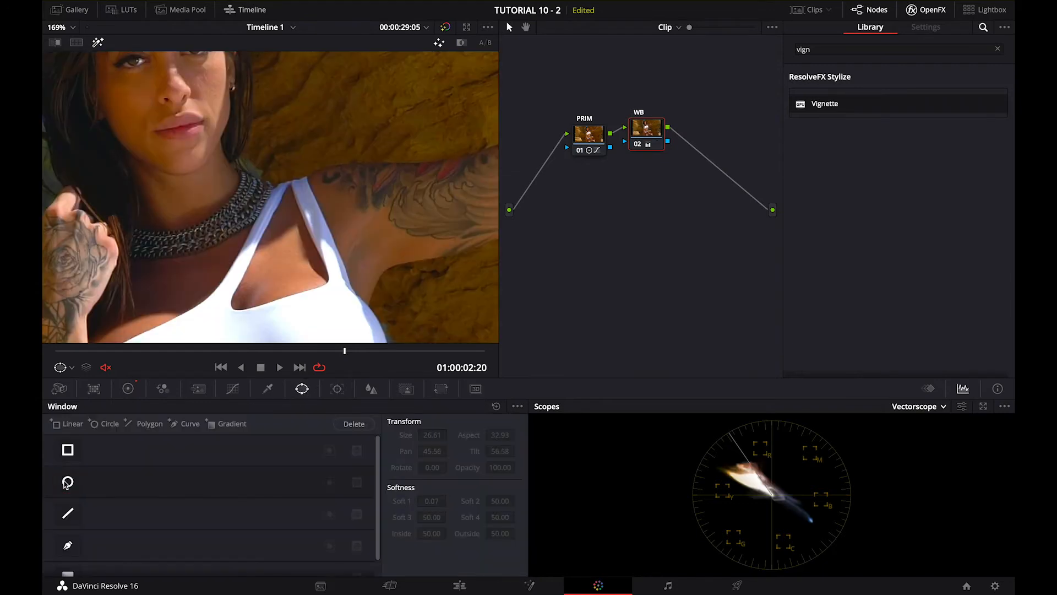
pyautogui.click(65, 483)
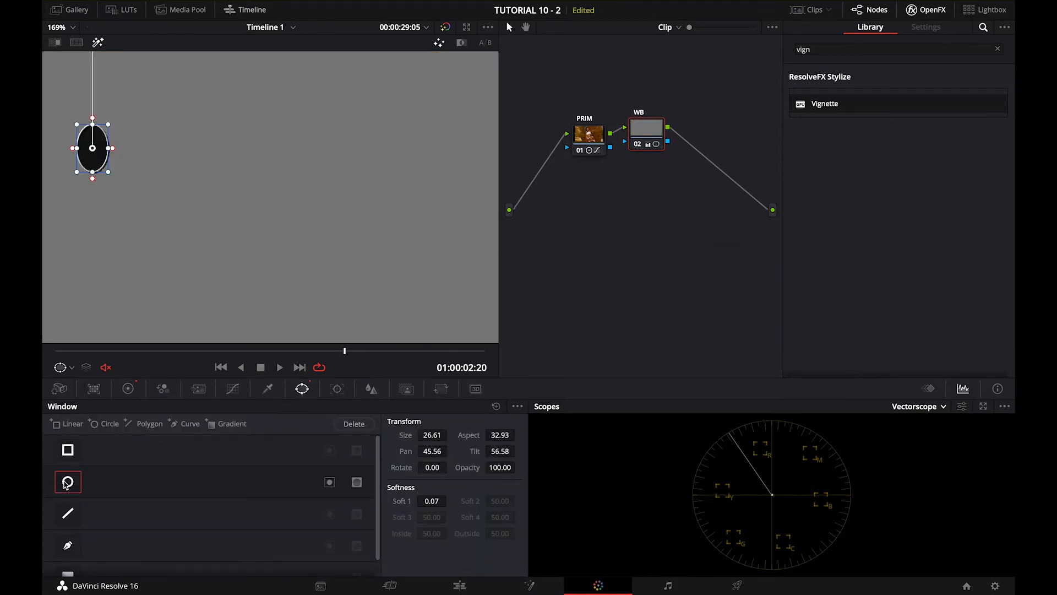
# Move and reshape the circle window onto the white swimsuit top, about size 31.28, aspect 47.80, pan 47.12 and tilt 50.69
pyautogui.moveTo(91, 171); pyautogui.dragTo(148, 305)
pyautogui.scroll(-9, 215, 299)
pyautogui.scroll(1, 215, 298)
pyautogui.moveTo(210, 244); pyautogui.dragTo(229, 287)
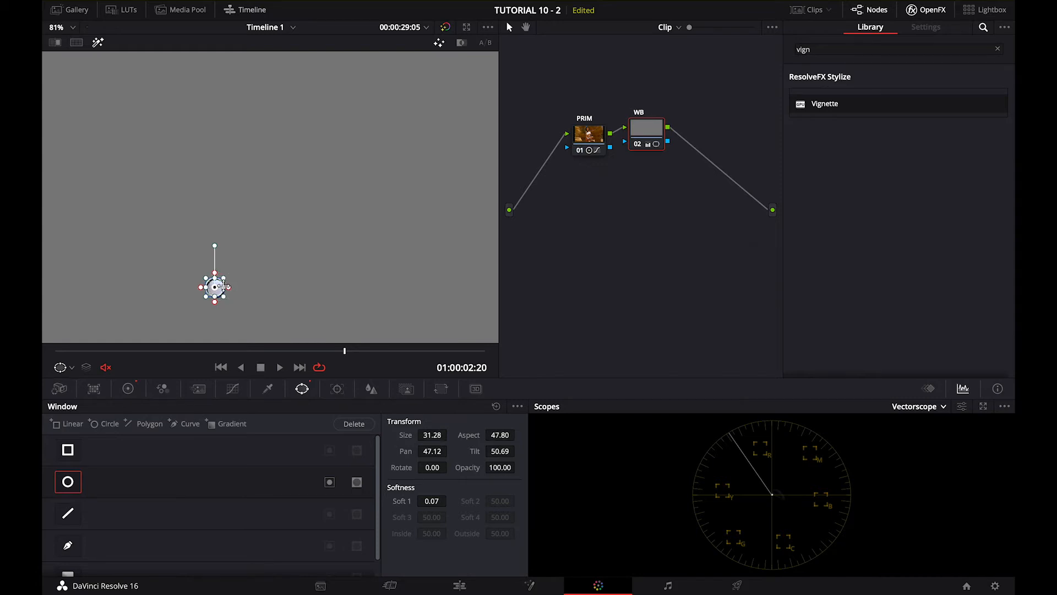
# Neutralize the blue cast in the isolated white fabric by shifting the WB node's Gain toward yellow
pyautogui.click(128, 388)
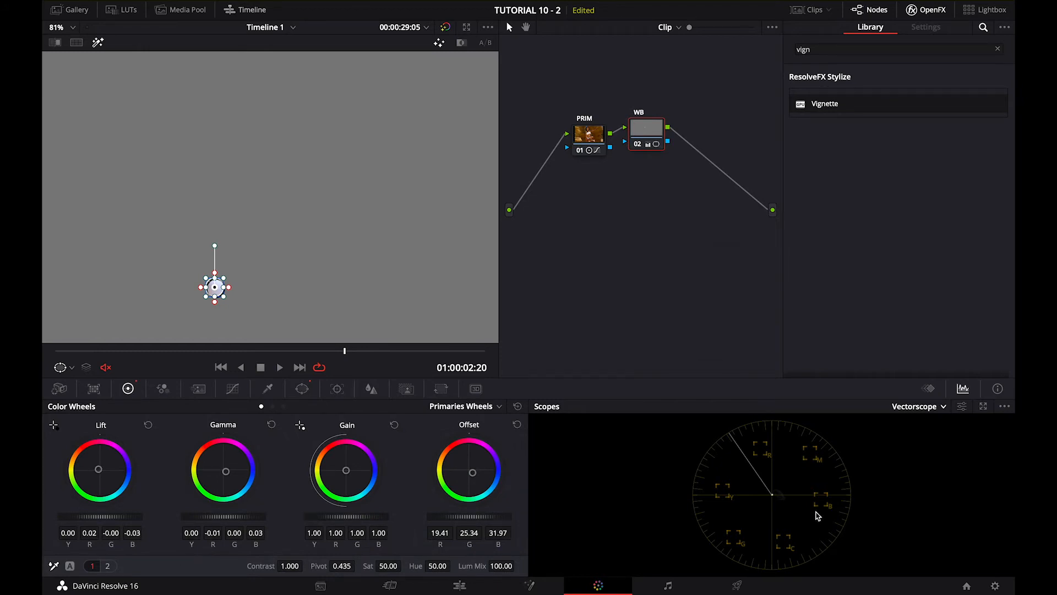
pyautogui.moveTo(349, 475)
pyautogui.mouseDown()
pyautogui.moveTo(356, 456)
pyautogui.moveTo(358, 477)
pyautogui.moveTo(333, 471)
pyautogui.mouseUp()
# Switch off the WB node's circle window and check the whole balanced frame
pyautogui.click(302, 389)
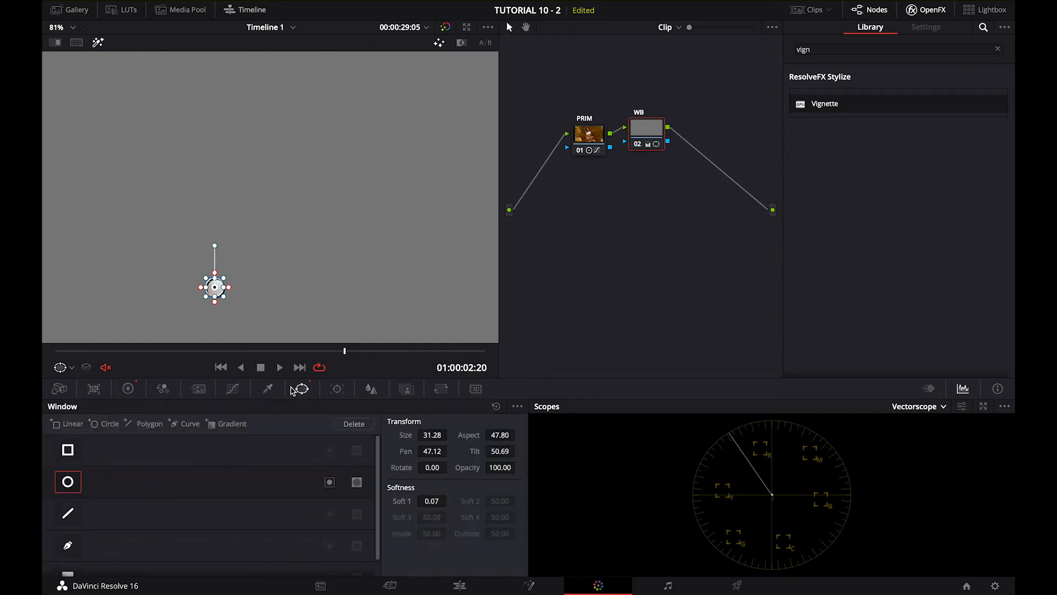
pyautogui.click(68, 484)
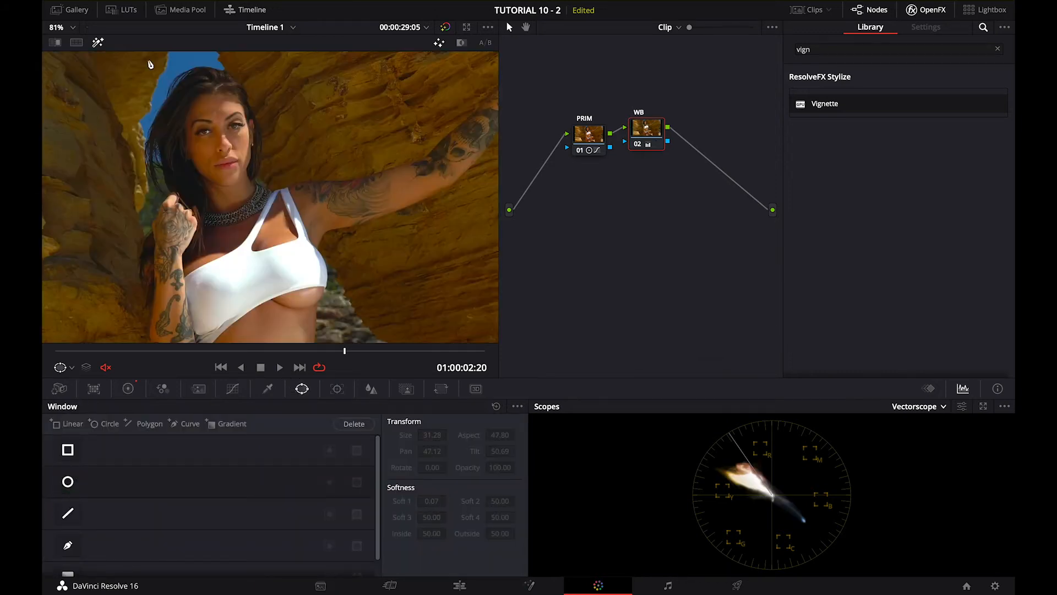
pyautogui.scroll(-4, 171, 156)
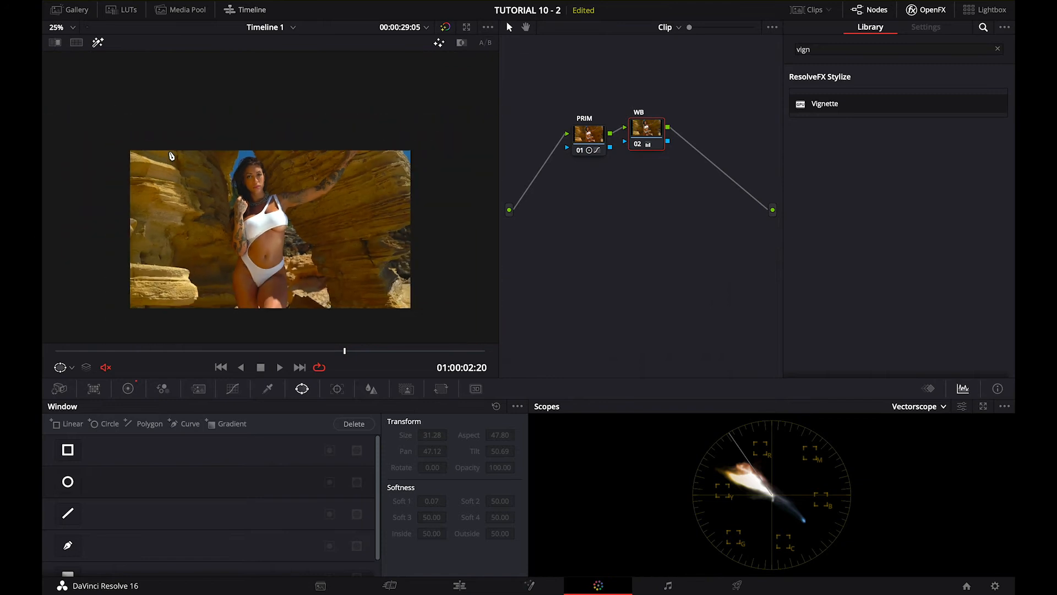
pyautogui.scroll(2, 178, 194)
pyautogui.moveTo(222, 308); pyautogui.dragTo(222, 306)
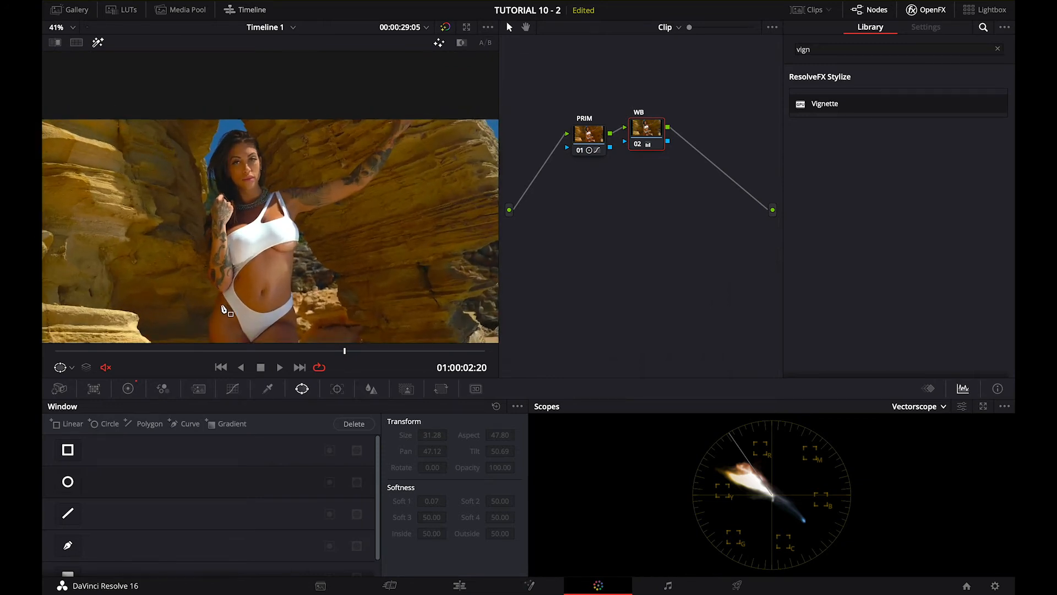
pyautogui.scroll(-3, 222, 306)
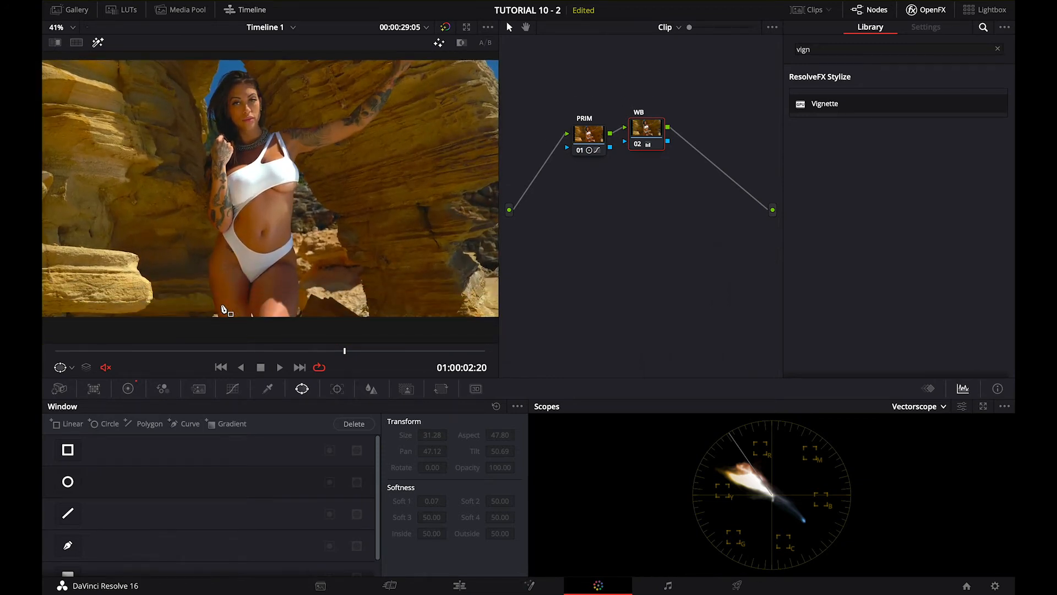
pyautogui.scroll(1, 223, 309)
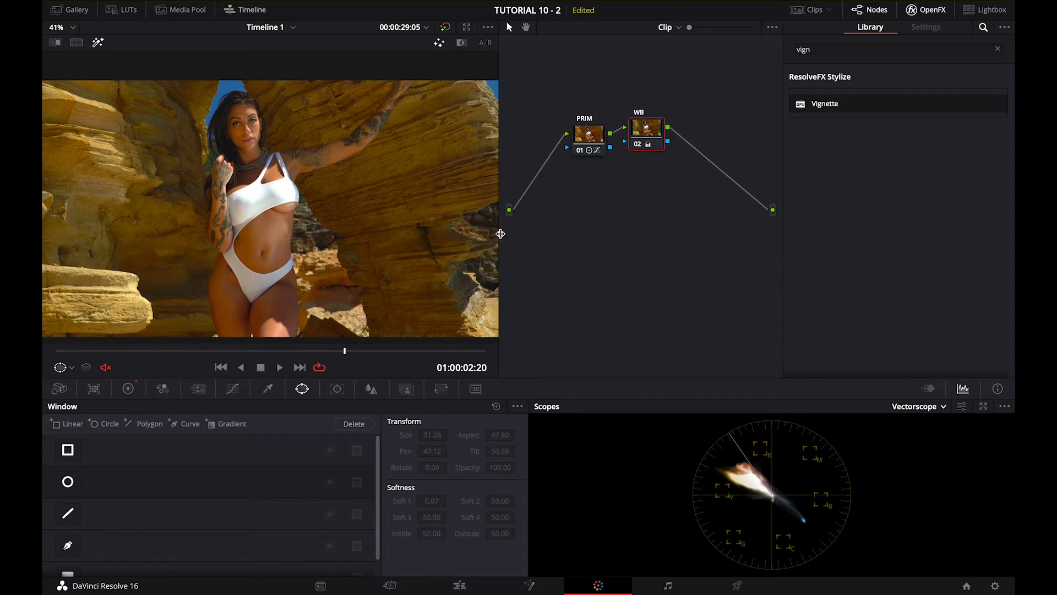
# Add a serial node after WB and label it SKIN
pyautogui.moveTo(648, 143); pyautogui.dragTo(647, 142)
pyautogui.rightClick(647, 142)
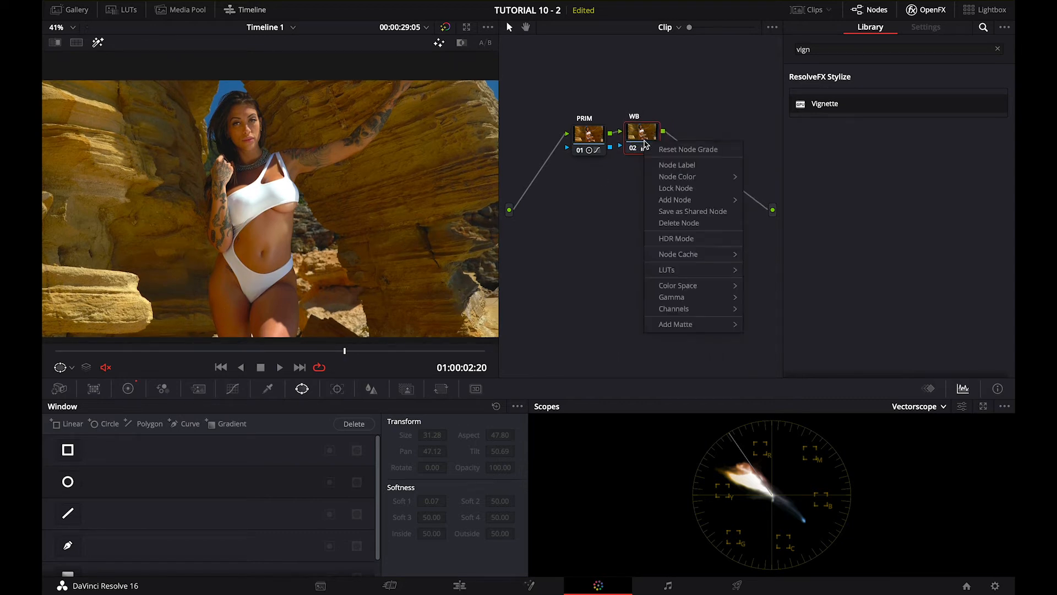
pyautogui.moveTo(683, 200)
pyautogui.click(758, 205)
pyautogui.rightClick(704, 127)
pyautogui.click(714, 147)
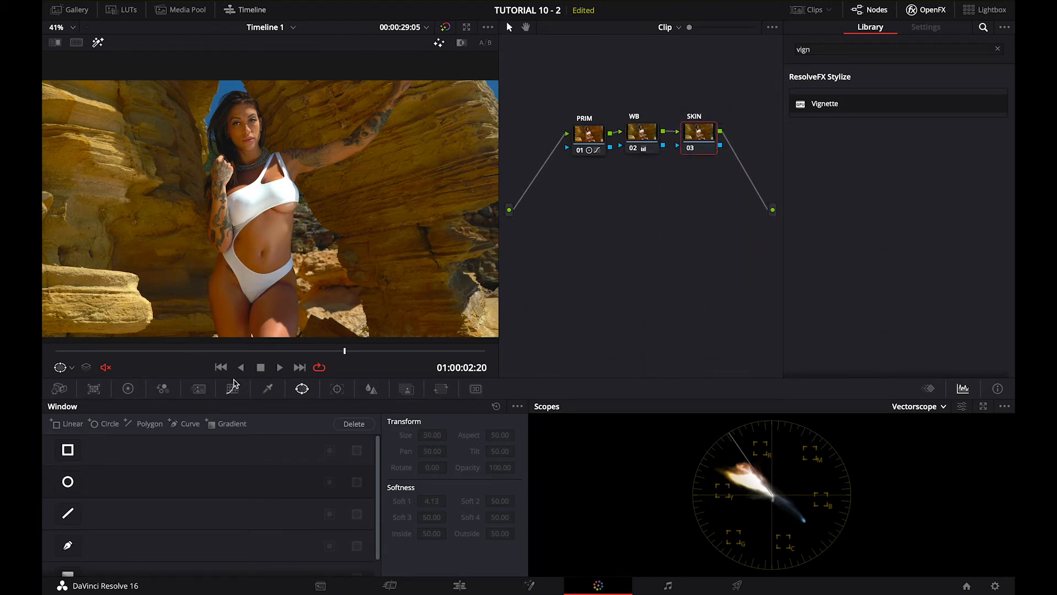
# Isolate the skin on the SKIN node by sampling the stomach with the HSL Qualifier, with saturation low 4.3 and high 10.4
pyautogui.click(256, 388)
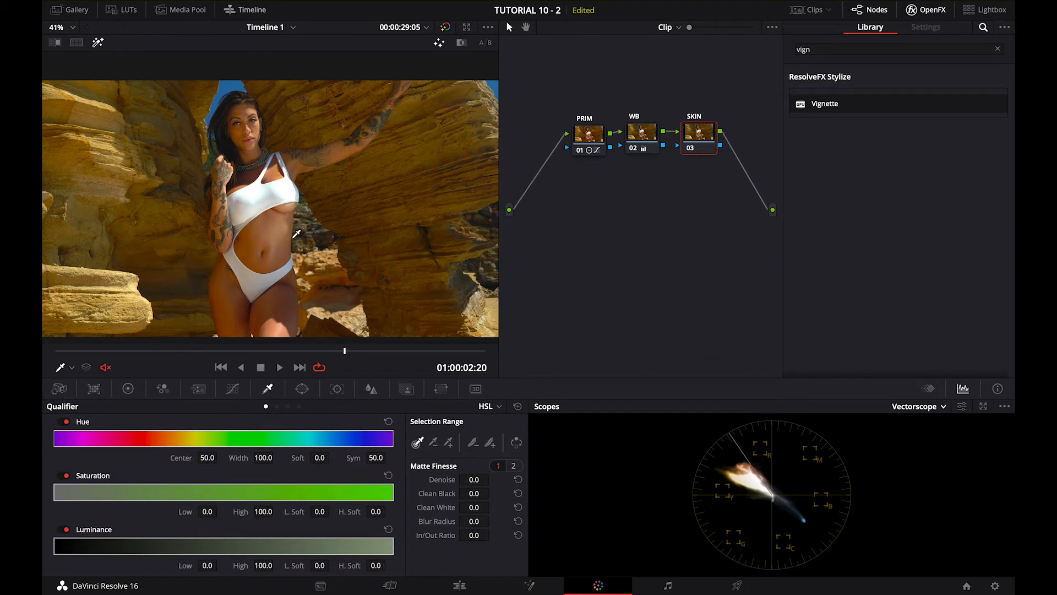
pyautogui.moveTo(266, 226)
pyautogui.mouseDown()
pyautogui.moveTo(256, 243)
pyautogui.moveTo(268, 239)
pyautogui.mouseUp()
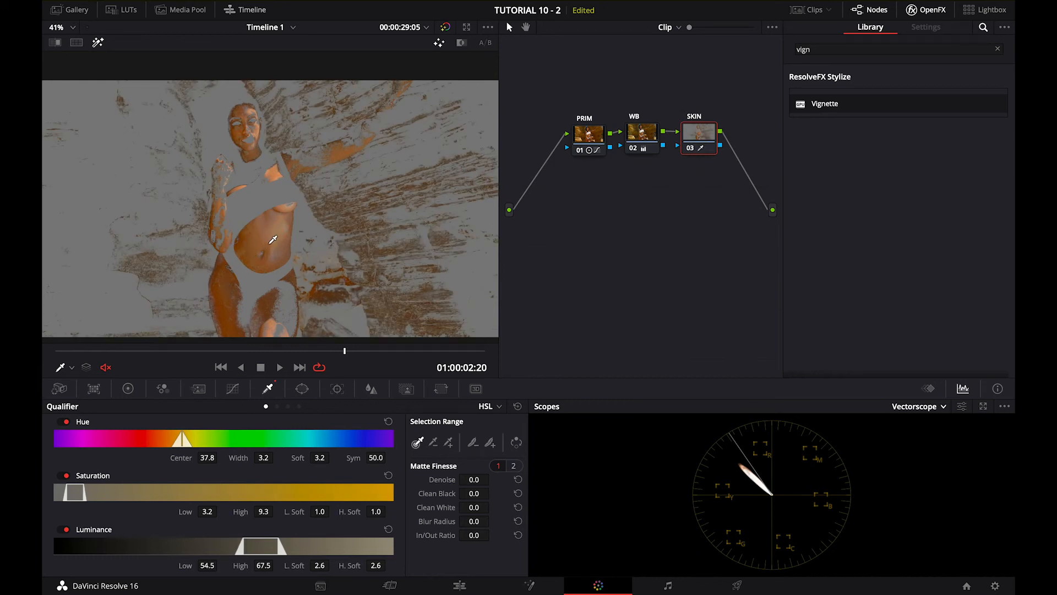
pyautogui.moveTo(77, 497); pyautogui.dragTo(81, 500)
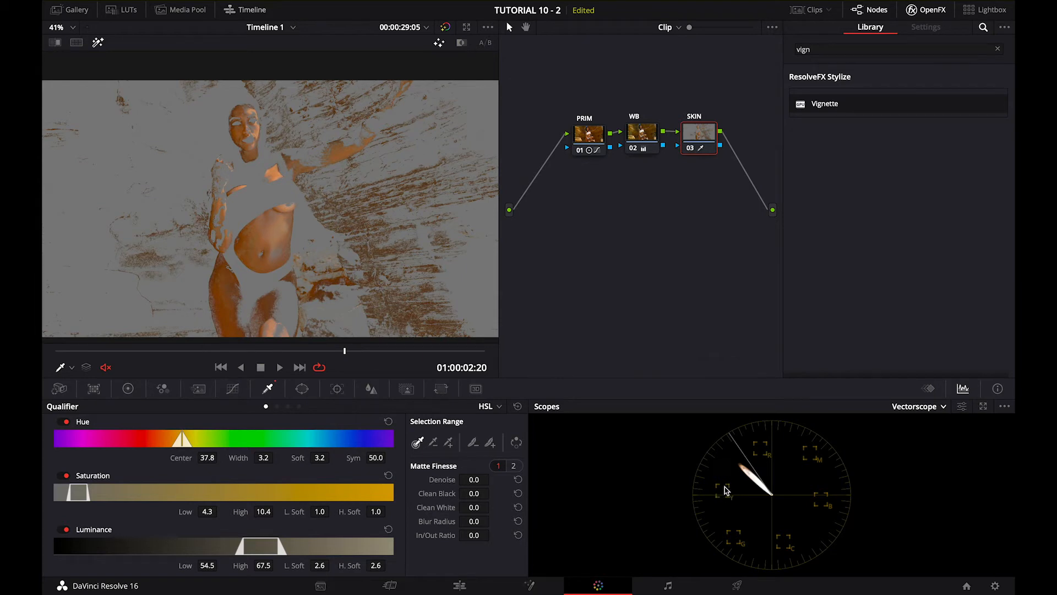
# Align the skin with the skin tone line using a Hue Vs Hue point at about input hue 284.57 and hue rotate 8.04
pyautogui.click(228, 391)
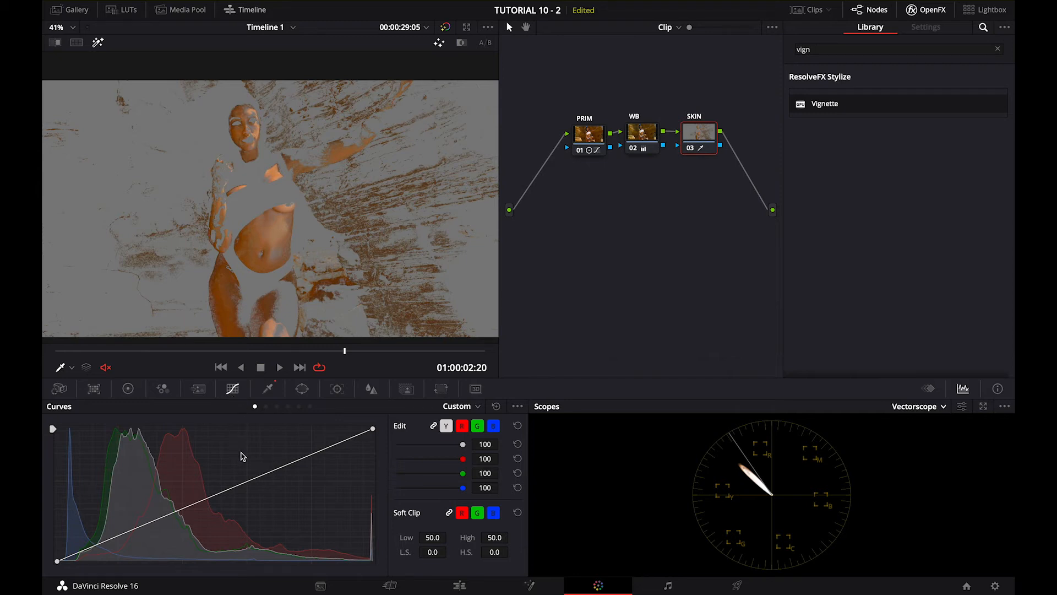
pyautogui.click(266, 407)
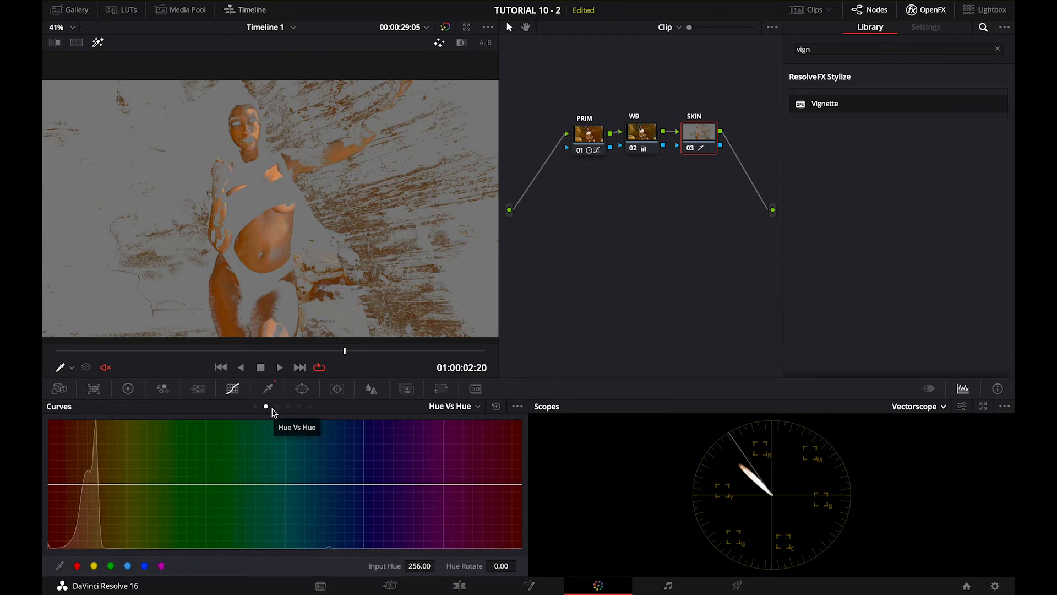
pyautogui.click(275, 229)
pyautogui.moveTo(87, 488); pyautogui.dragTo(87, 483)
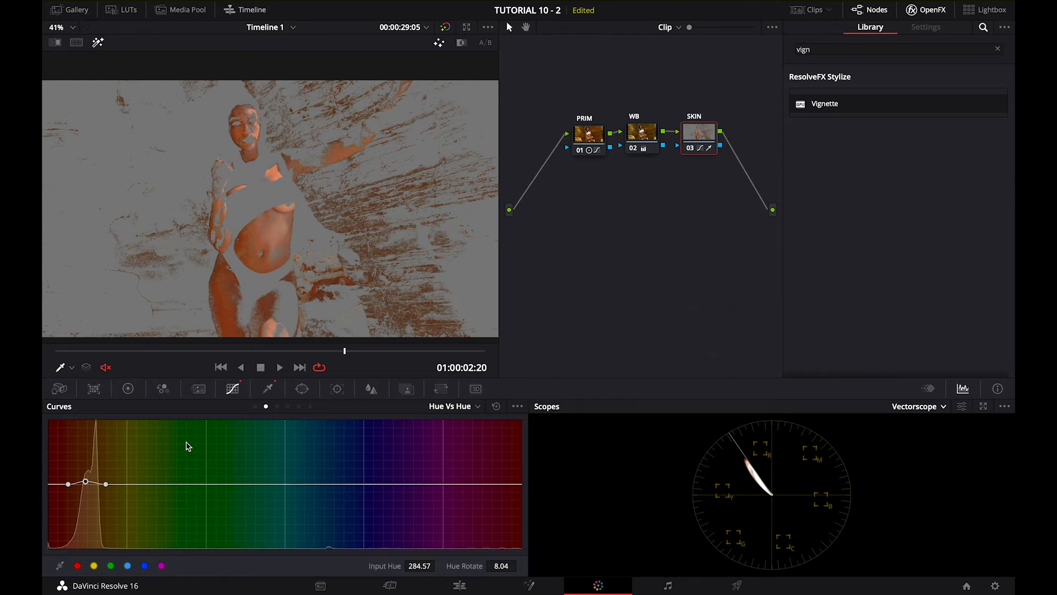
# Reset the SKIN node's qualifier and go to the frame at 01:00:02:13
pyautogui.click(267, 388)
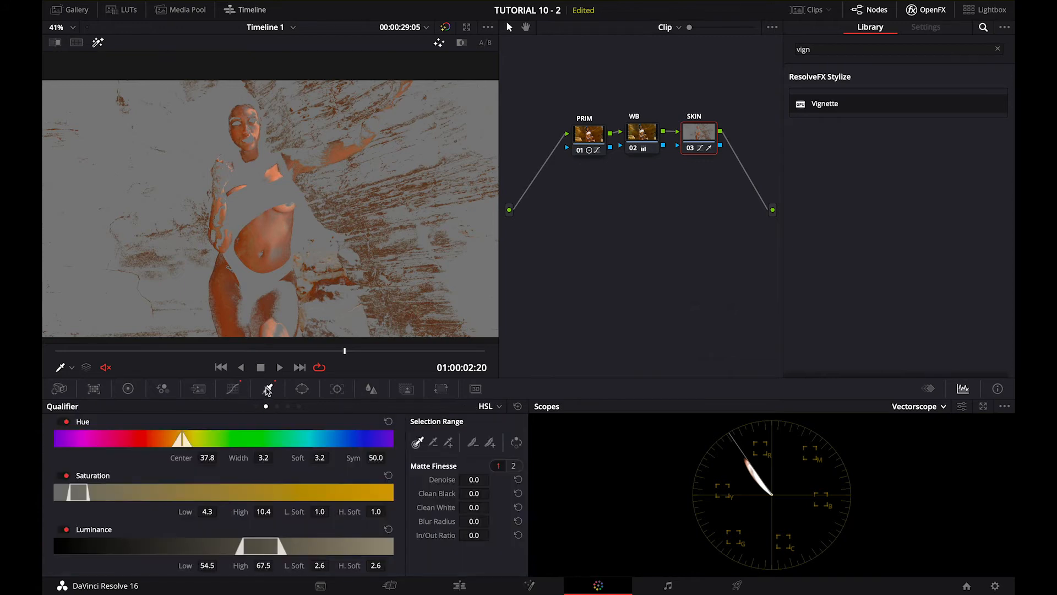
pyautogui.click(517, 407)
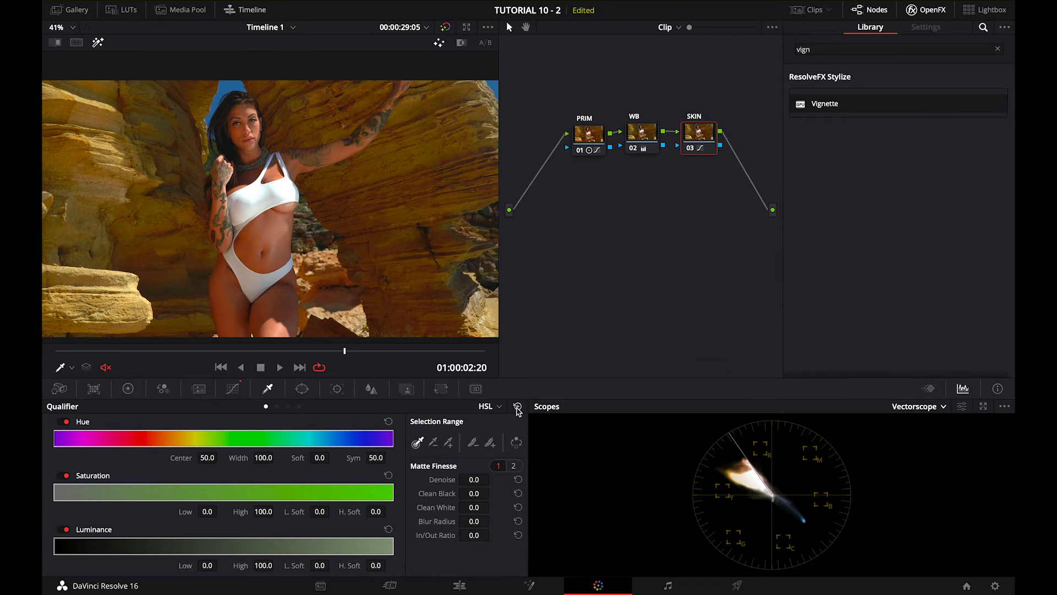
pyautogui.moveTo(334, 352); pyautogui.dragTo(314, 389)
# Try adding a parallel node beneath SKIN and place its mixer to the right of both nodes
pyautogui.rightClick(704, 136)
pyautogui.moveTo(723, 198)
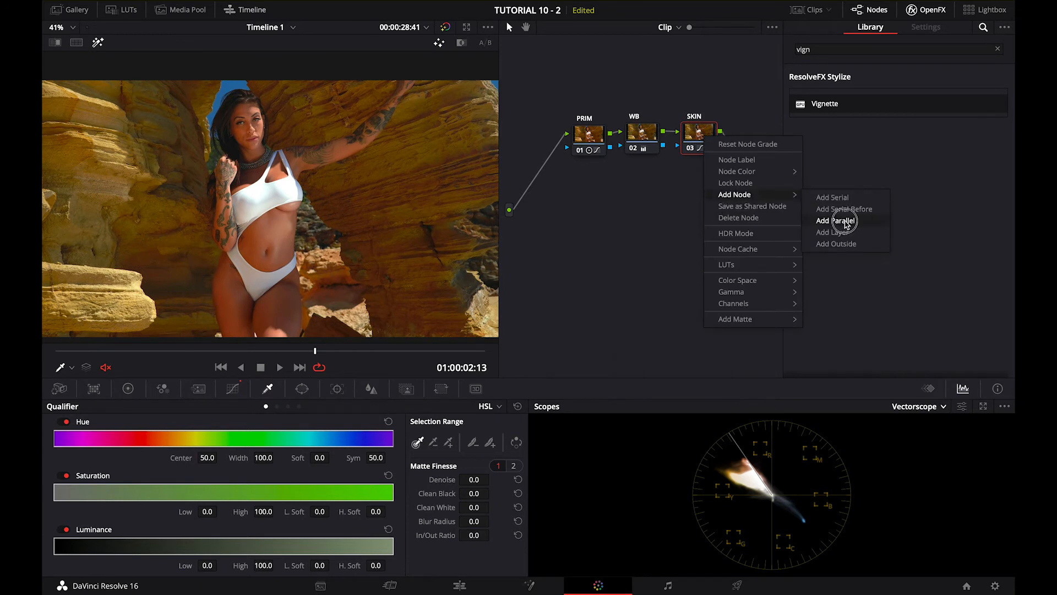
pyautogui.click(835, 232)
pyautogui.moveTo(534, 171); pyautogui.dragTo(766, 157)
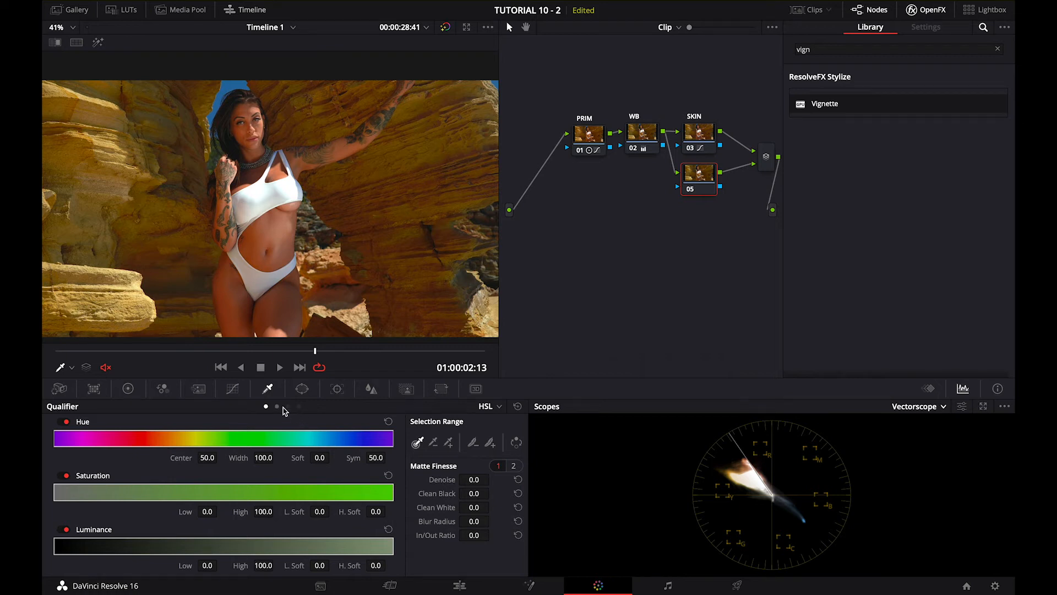
# Try a Hue Vs Hue rotation of about 9.64 on the rocks in the parallel node, and delete that node
pyautogui.click(233, 390)
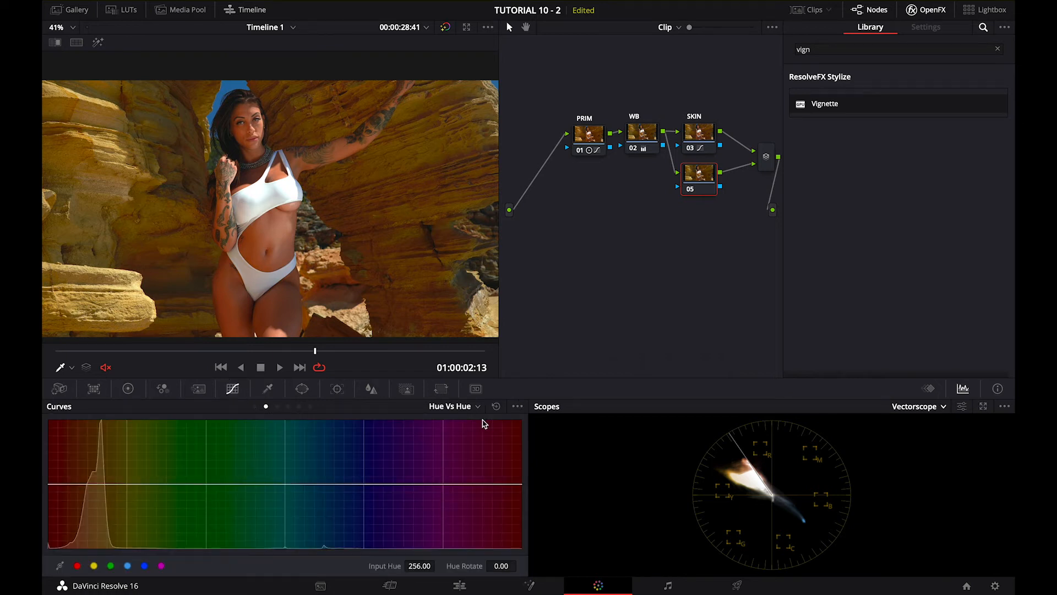
pyautogui.click(107, 181)
pyautogui.moveTo(99, 484)
pyautogui.mouseDown()
pyautogui.moveTo(101, 497)
pyautogui.moveTo(92, 465)
pyautogui.moveTo(99, 493)
pyautogui.moveTo(99, 484)
pyautogui.mouseUp()
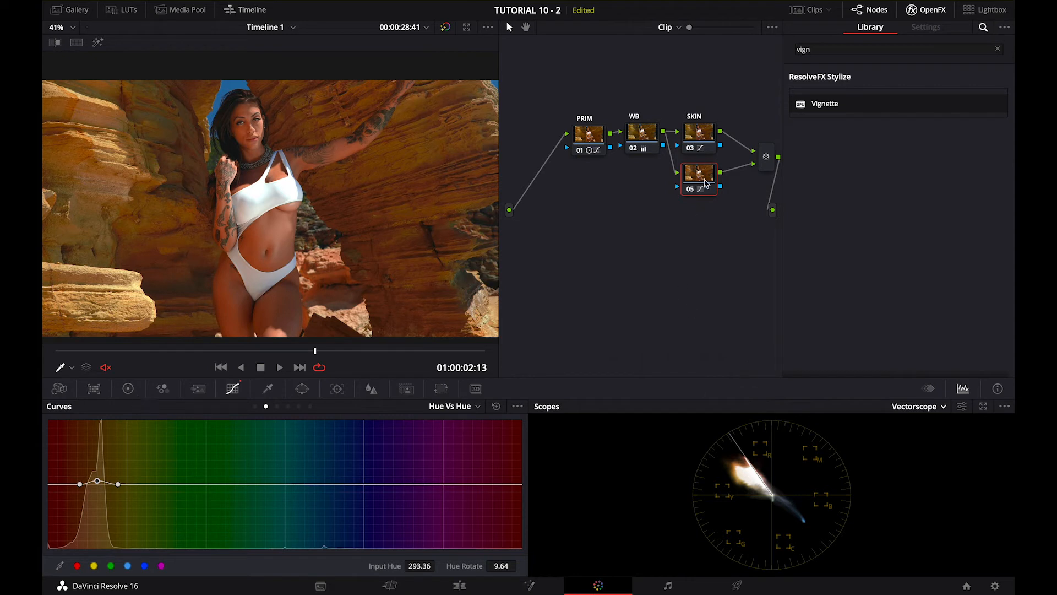
pyautogui.press('Delete')
# Shift the existing nodes to make room, add a serial node after SKIN and label it ROCKS
pyautogui.moveTo(576, 97); pyautogui.dragTo(659, 148)
pyautogui.rightClick(664, 156)
pyautogui.moveTo(732, 214)
pyautogui.click(788, 217)
pyautogui.rightClick(714, 140)
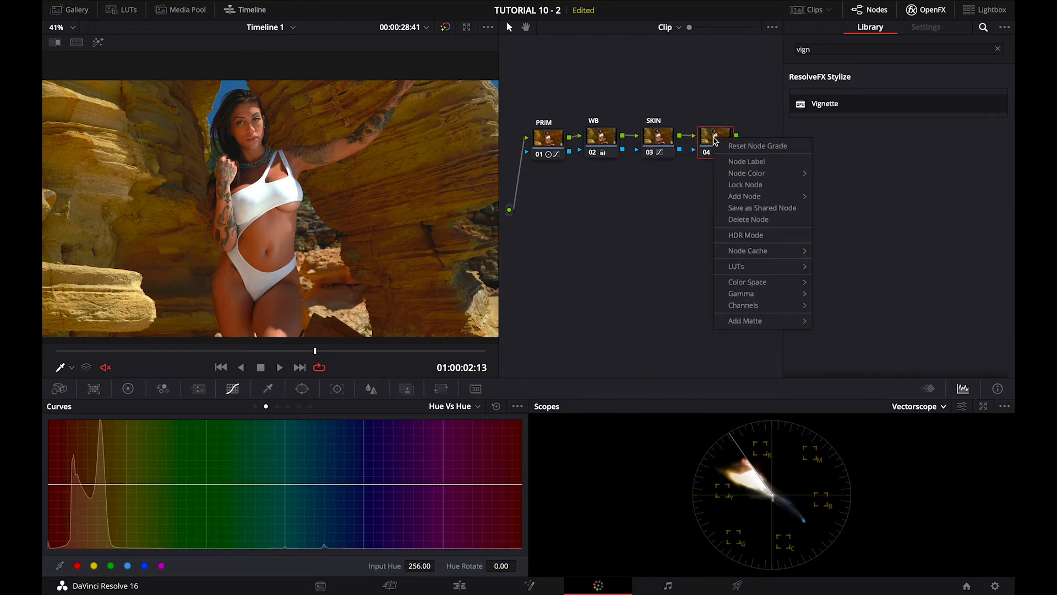
pyautogui.click(728, 162)
pyautogui.write('ROCKS')
pyautogui.press('Return')
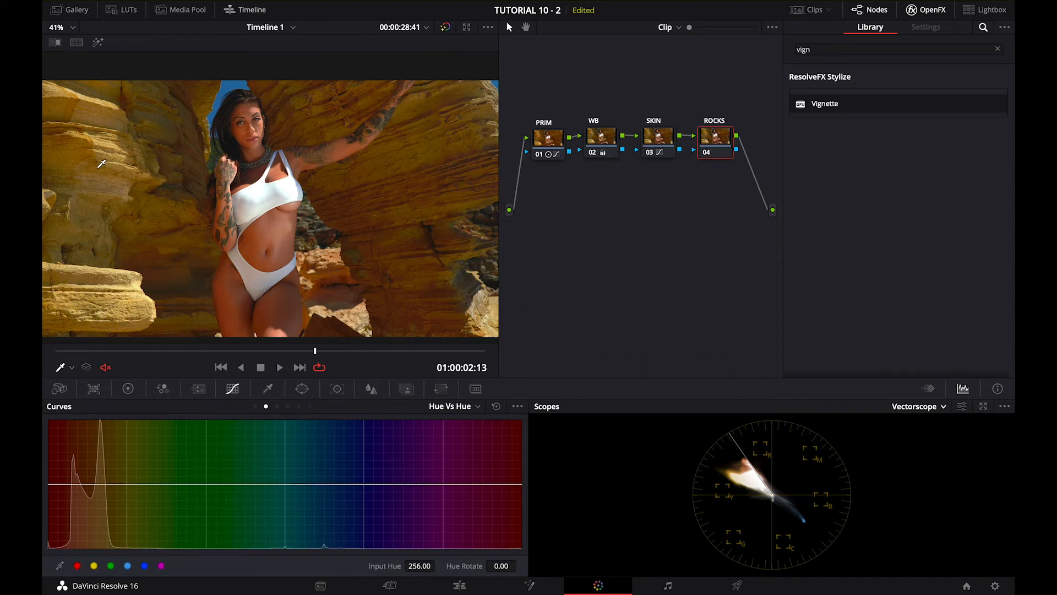
# Shift the sampled rock colour toward red on the ROCKS node with a Hue Vs Hue rotation of about 11
pyautogui.click(99, 113)
pyautogui.moveTo(96, 487)
pyautogui.mouseDown()
pyautogui.moveTo(88, 480)
pyautogui.moveTo(102, 484)
pyautogui.mouseUp()
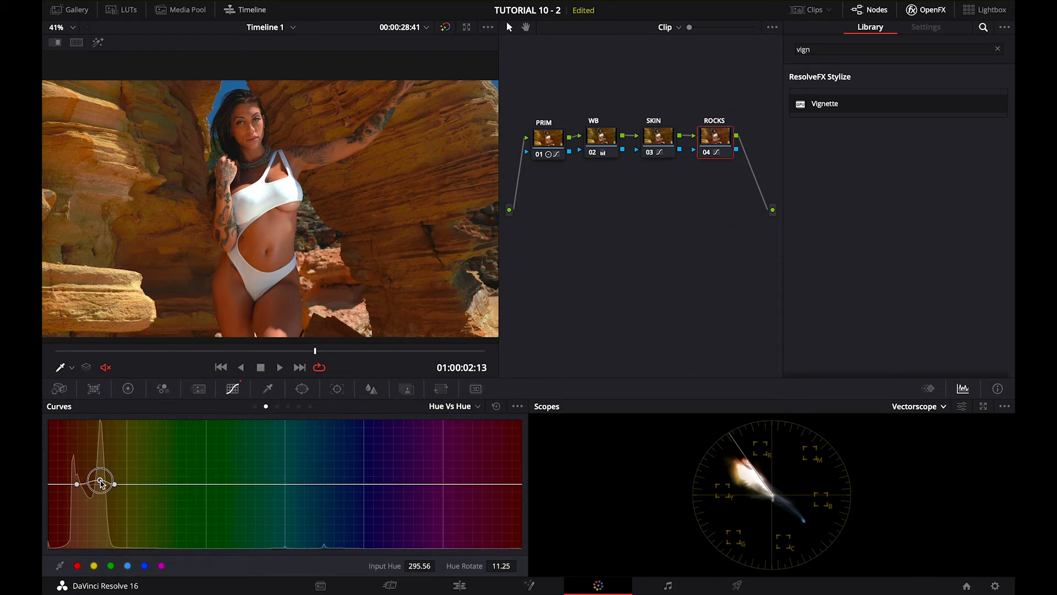
pyautogui.moveTo(102, 483); pyautogui.dragTo(100, 481)
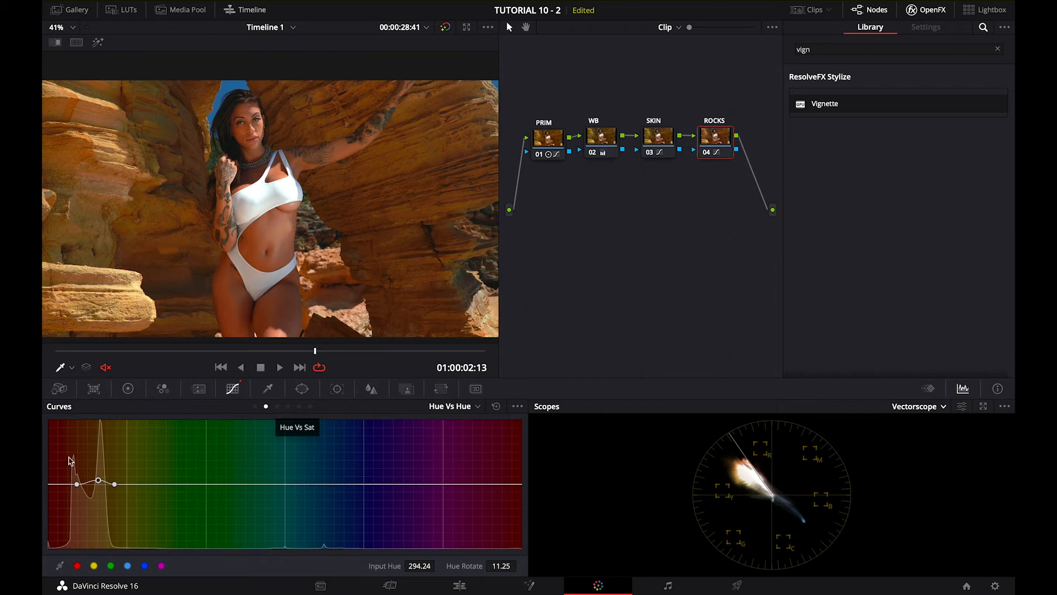
# Desaturate the sampled rocks with a Hue Vs Sat point at about input hue 289.41 and saturation 0.54, and check another frame
pyautogui.click(276, 407)
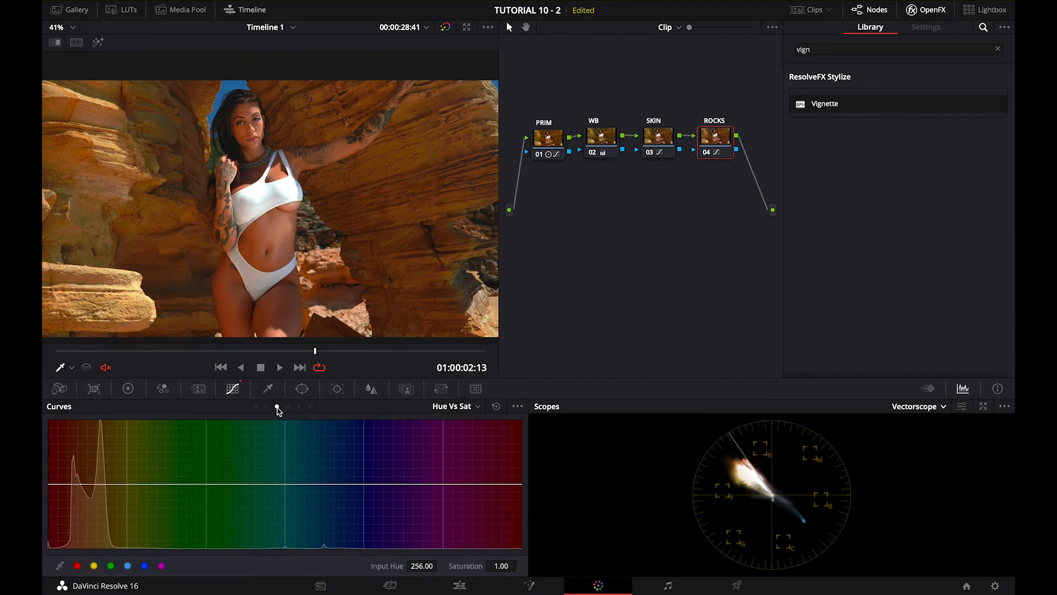
pyautogui.click(100, 175)
pyautogui.moveTo(97, 486); pyautogui.dragTo(93, 514)
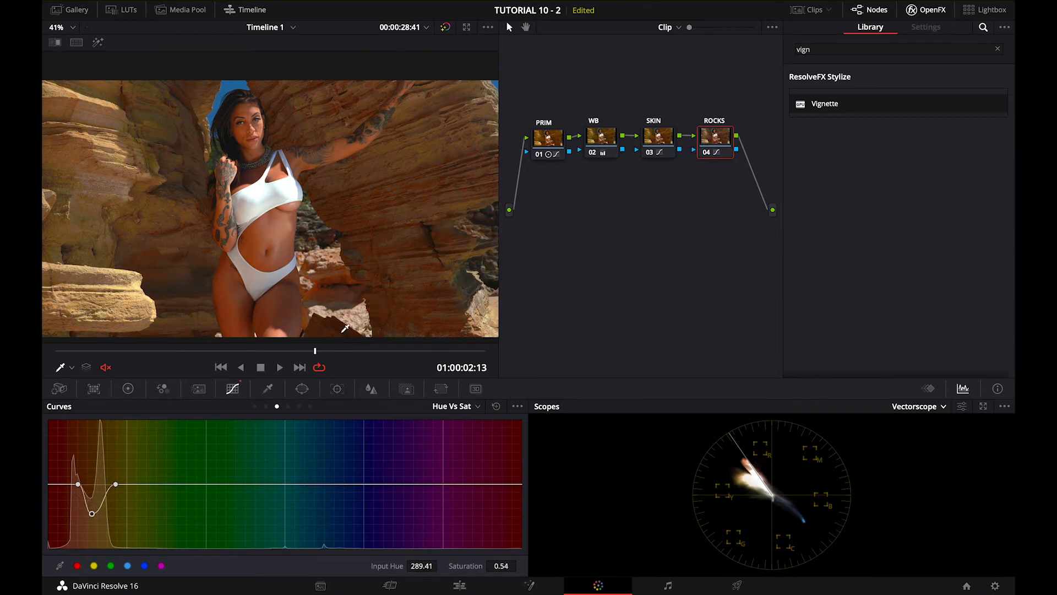
pyautogui.moveTo(325, 351); pyautogui.dragTo(369, 386)
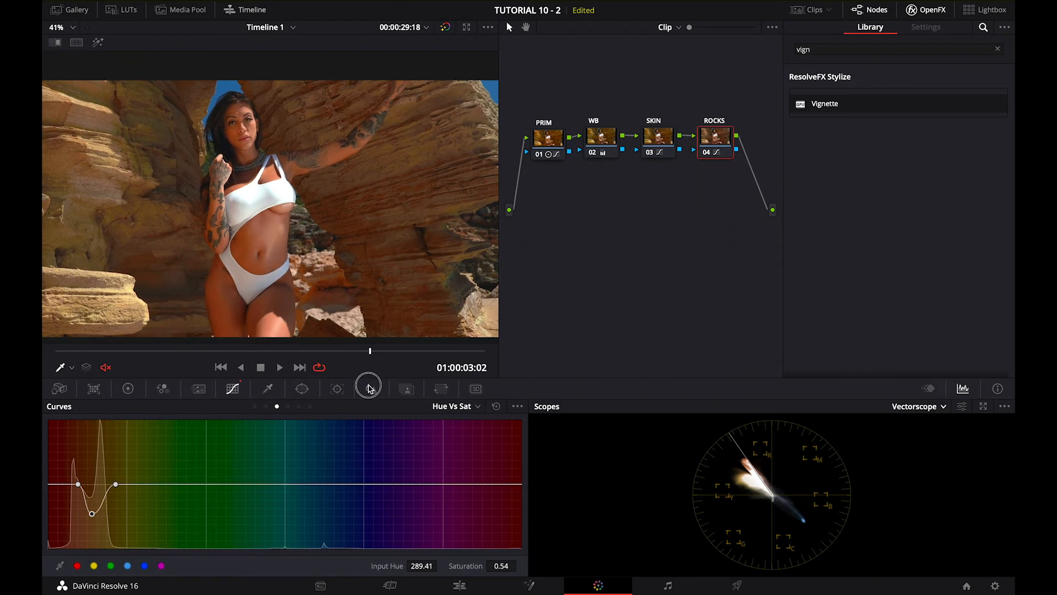
# Add a parallel node beneath ROCKS and label it SKY
pyautogui.rightClick(723, 138)
pyautogui.moveTo(768, 195)
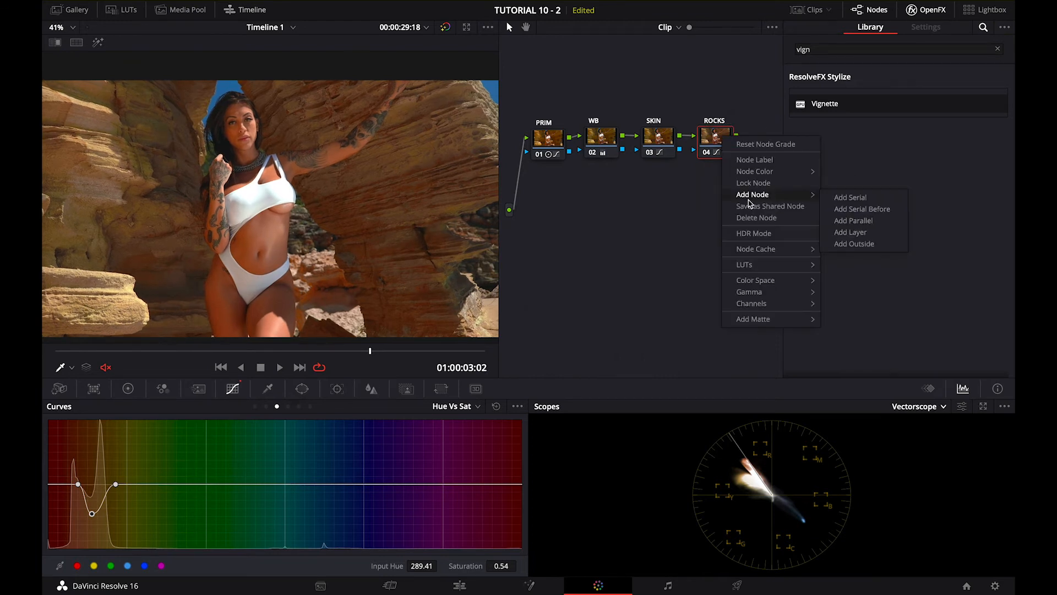
pyautogui.click(880, 221)
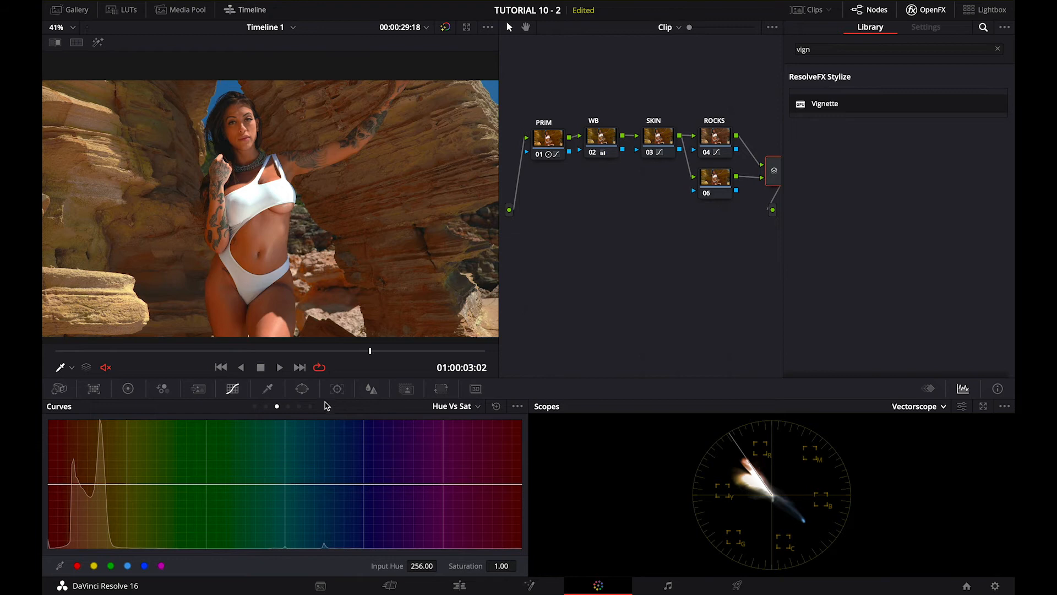
pyautogui.click(266, 407)
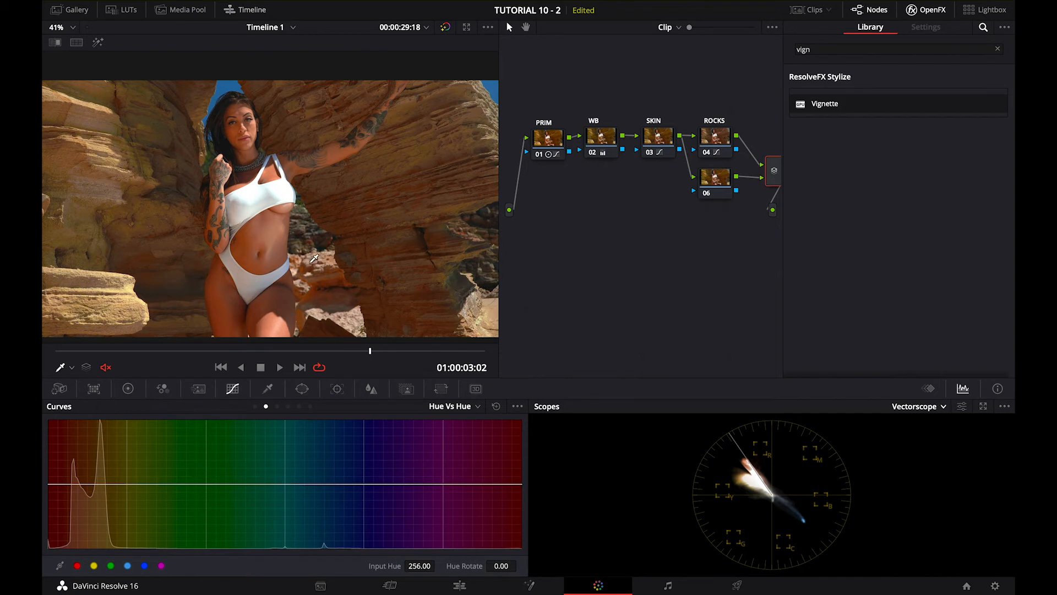
pyautogui.click(723, 189)
pyautogui.rightClick(719, 189)
pyautogui.click(735, 212)
pyautogui.moveTo(713, 189); pyautogui.dragTo(712, 203)
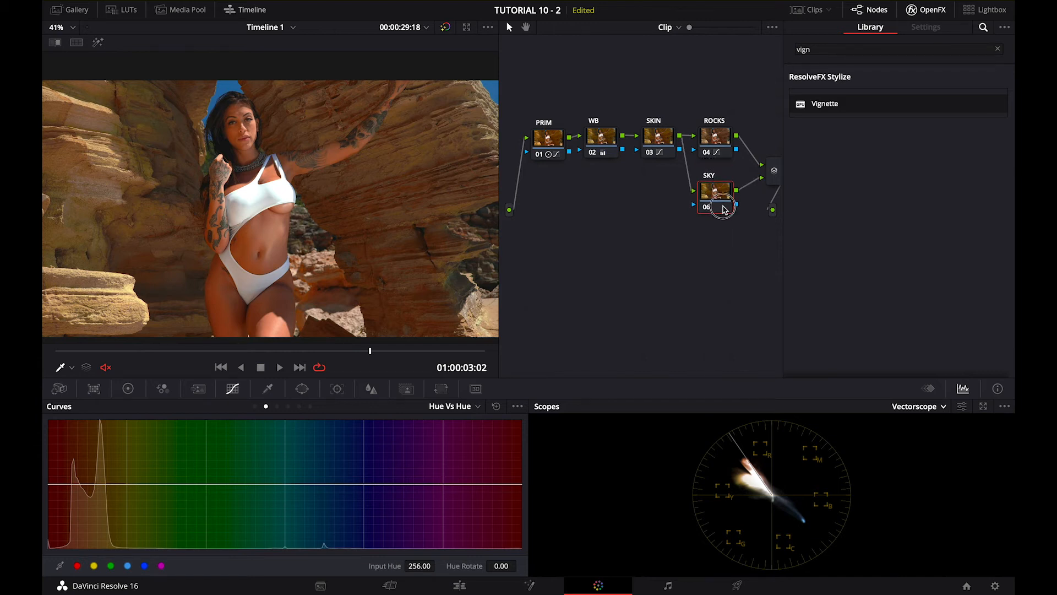
# Shift the sky toward teal on the SKY node with a Hue Vs Hue rotation of about 25.71, and play back the clip
pyautogui.click(230, 82)
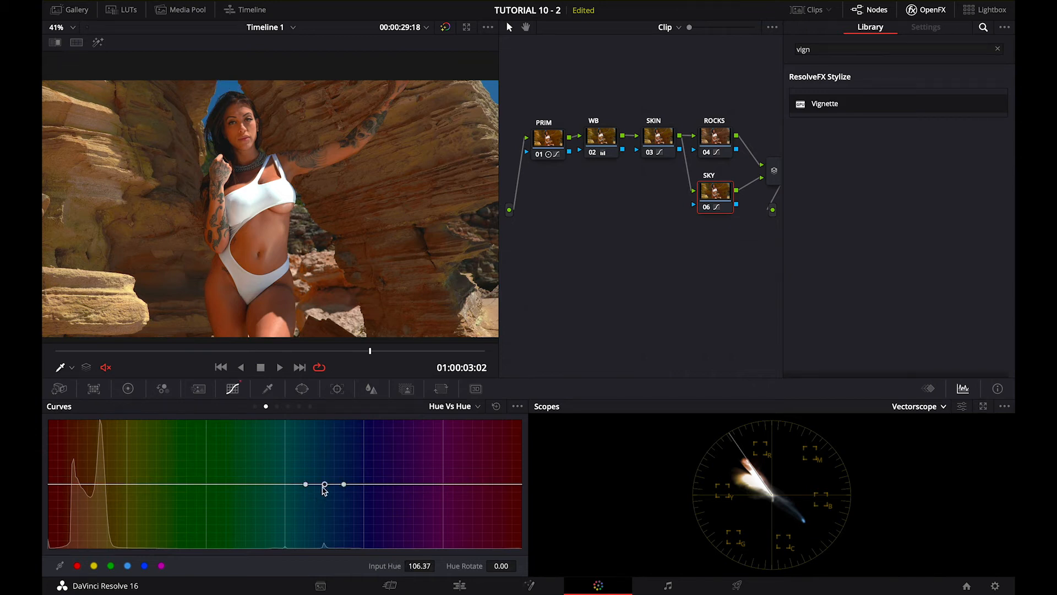
pyautogui.moveTo(325, 490); pyautogui.dragTo(326, 495)
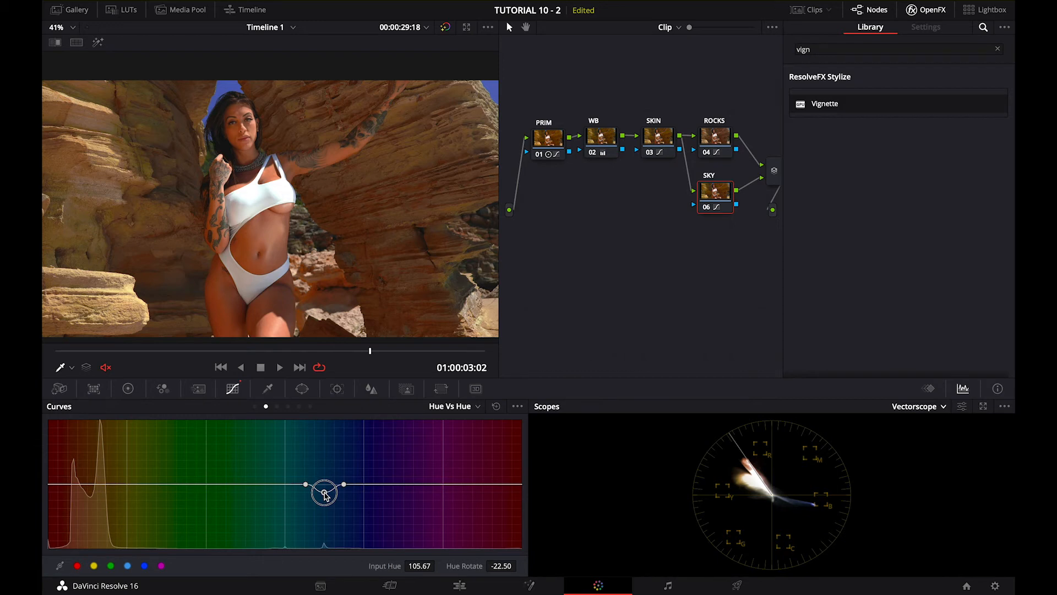
pyautogui.moveTo(324, 491); pyautogui.dragTo(326, 478)
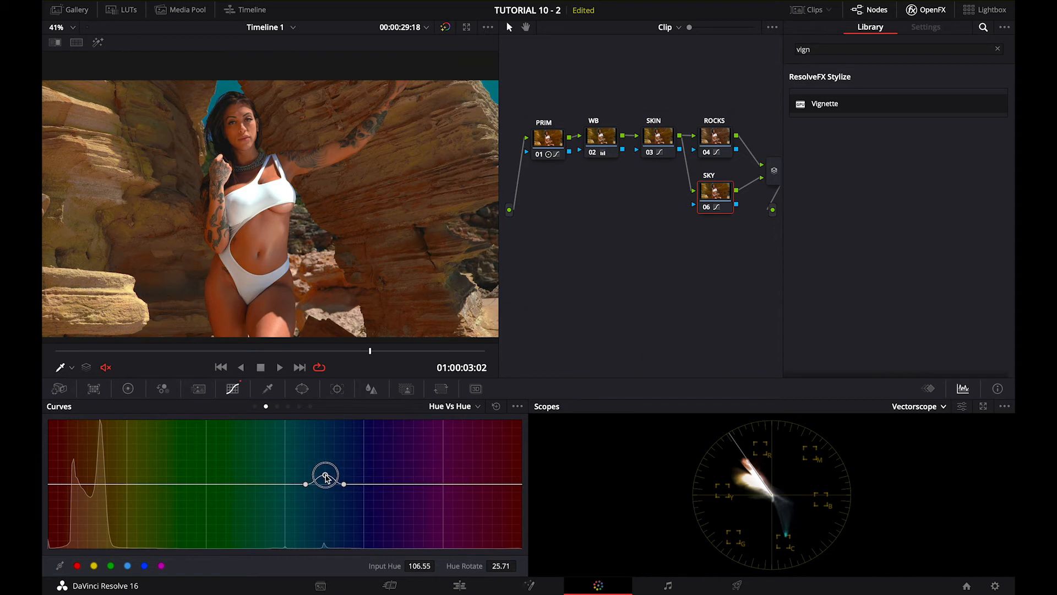
pyautogui.moveTo(390, 350); pyautogui.dragTo(71, 380)
pyautogui.press('space')
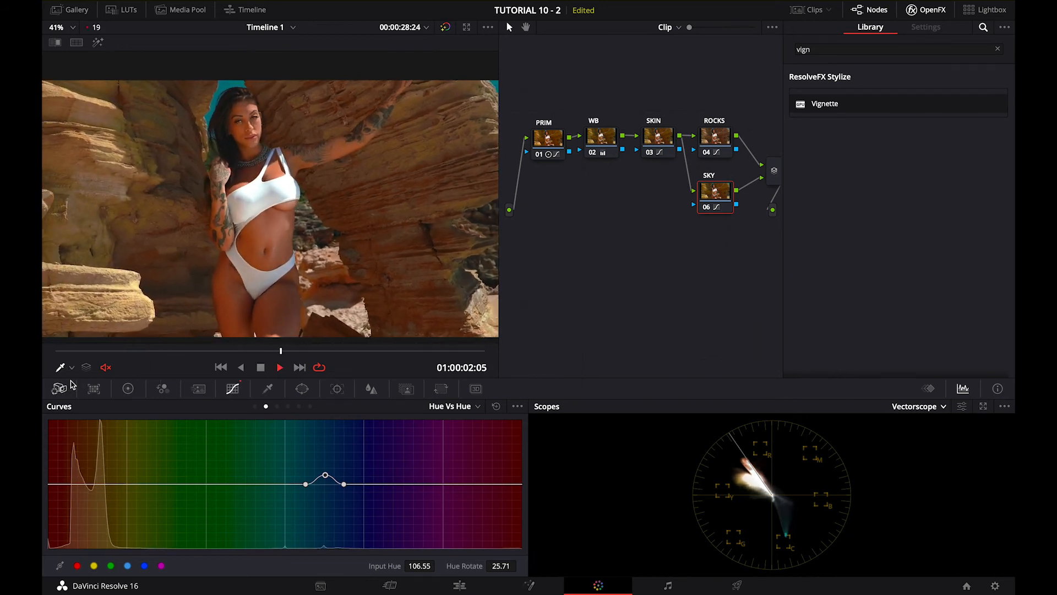
# Lower the skin saturation on the SKIN node to 0.88 at the existing Hue Vs Sat point, and play back the clip
pyautogui.press('space')
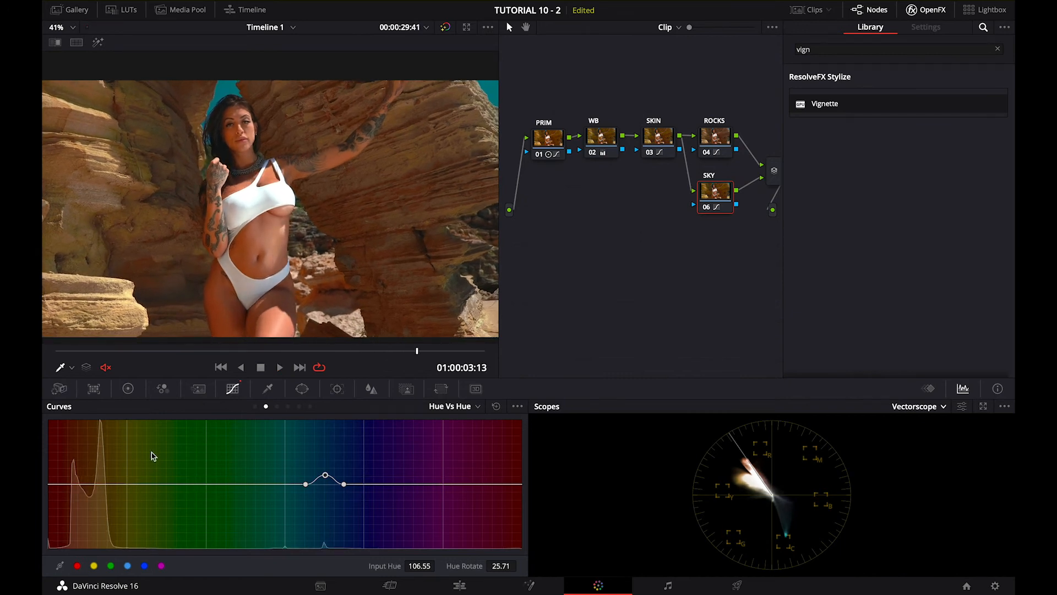
pyautogui.moveTo(408, 351); pyautogui.dragTo(430, 361)
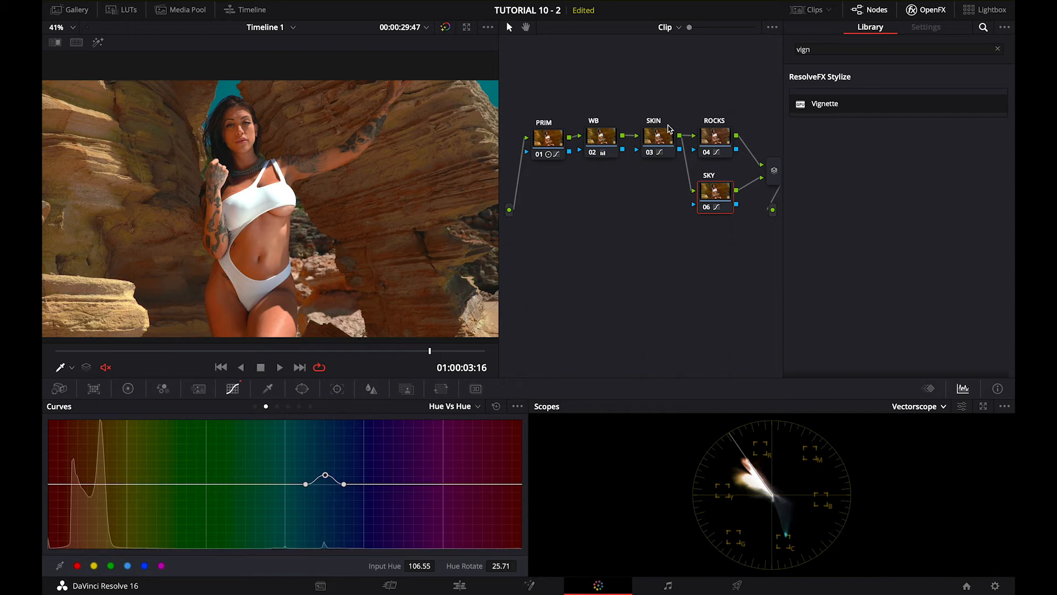
pyautogui.click(668, 135)
pyautogui.click(255, 406)
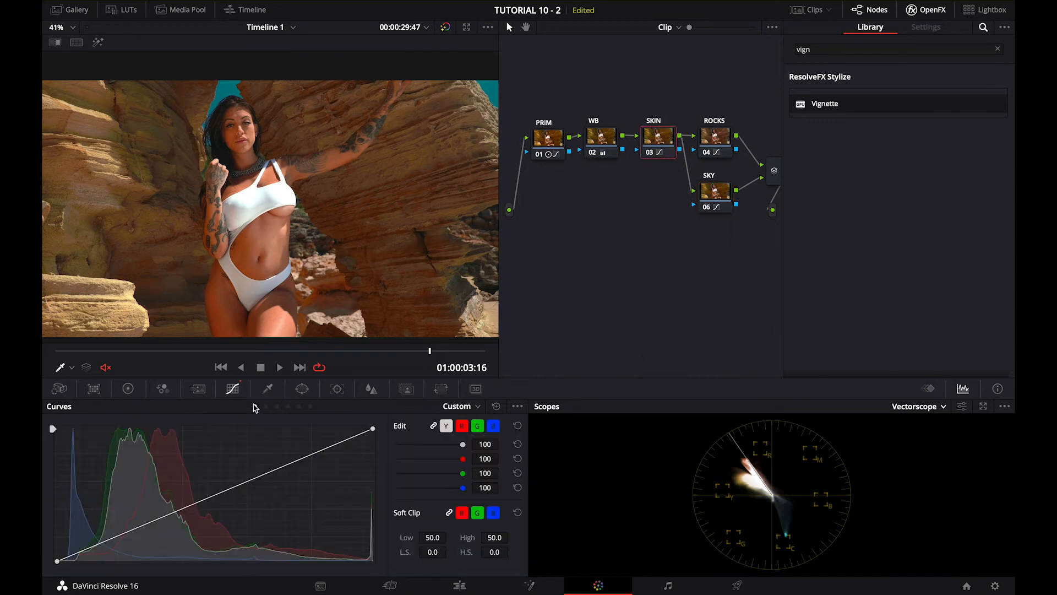
pyautogui.click(266, 406)
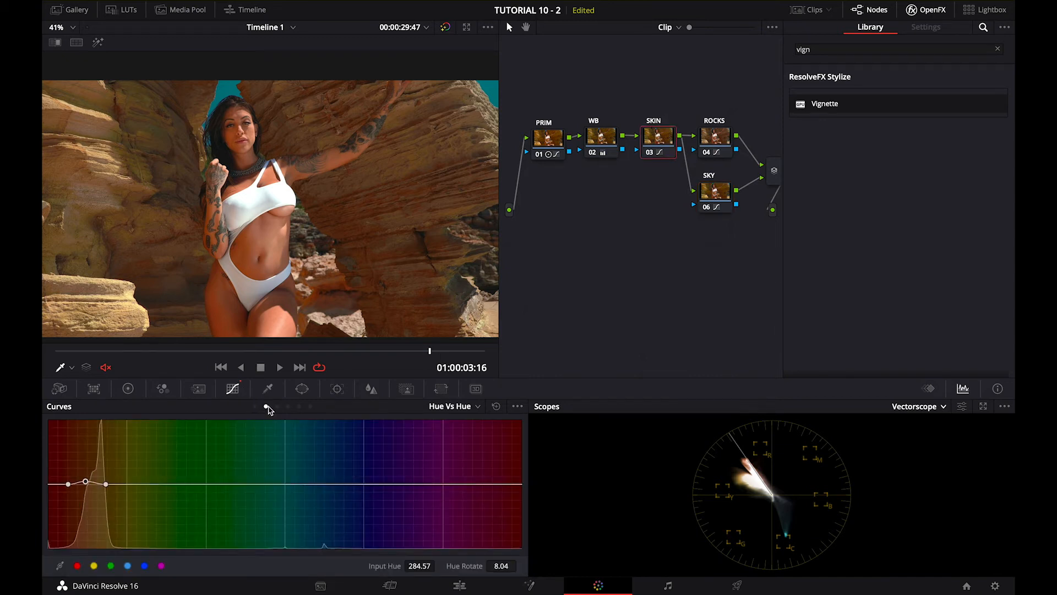
pyautogui.click(277, 407)
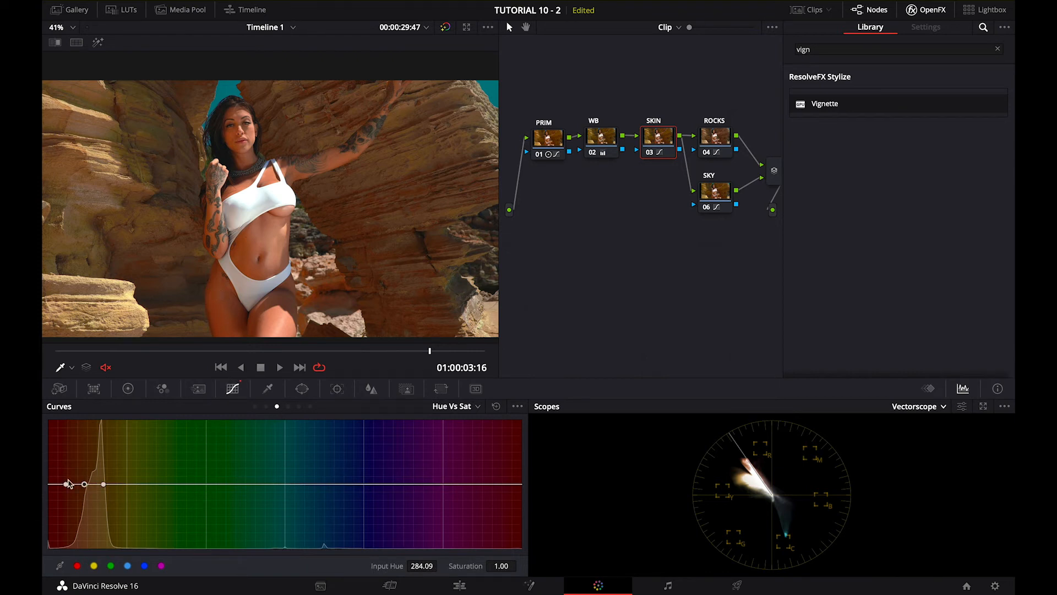
pyautogui.moveTo(85, 489); pyautogui.dragTo(85, 494)
pyautogui.moveTo(419, 350); pyautogui.dragTo(187, 361)
pyautogui.press('space')
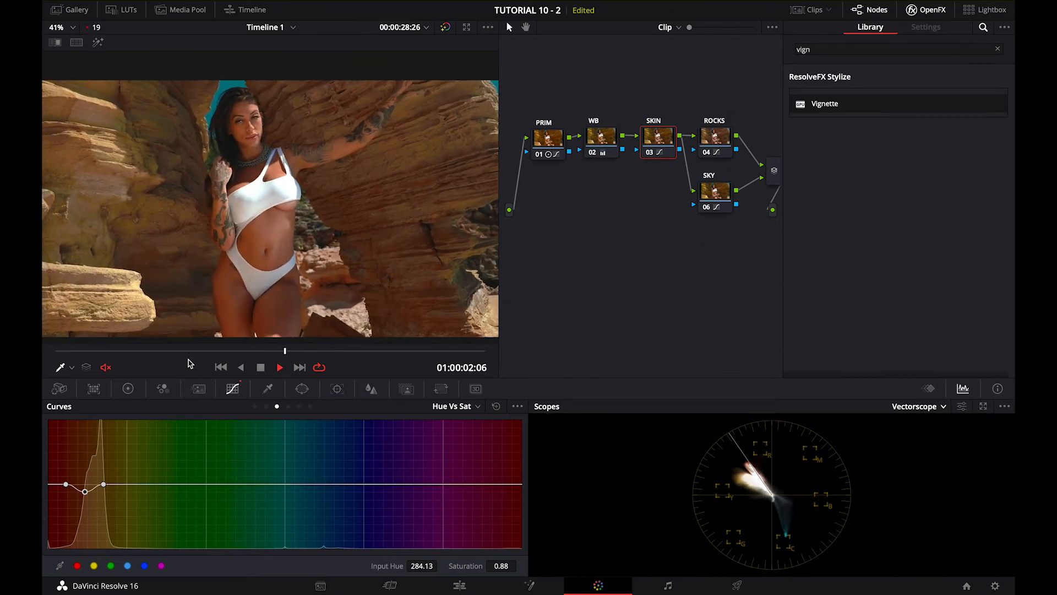
pyautogui.press('space')
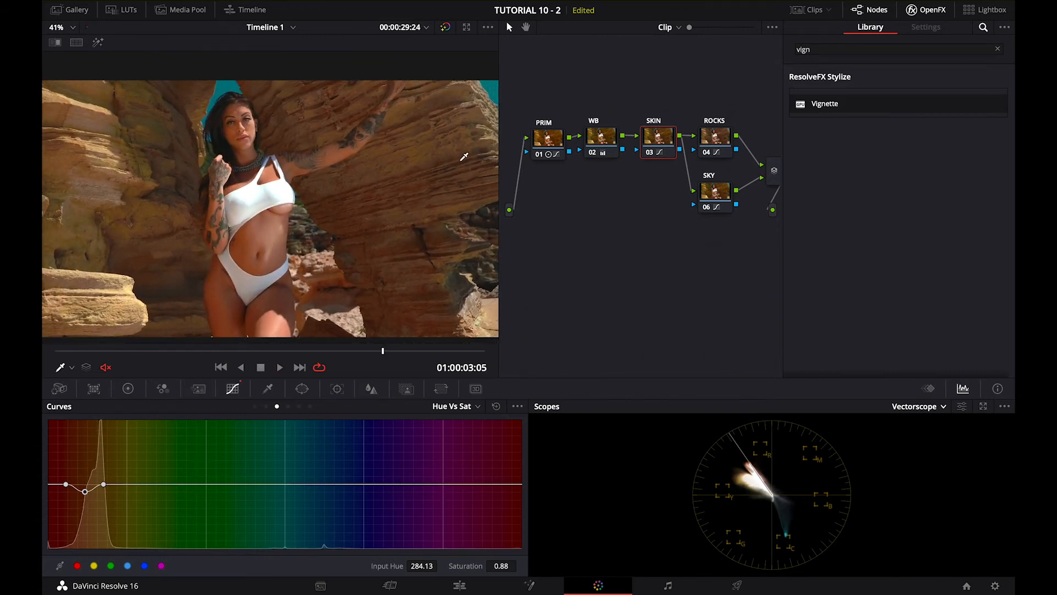
# Compare the graded clip with the ungraded original by bypassing all grades and restoring them
pyautogui.click(773, 175)
pyautogui.click(445, 27)
pyautogui.click(445, 28)
# Rearrange the SKY, ROCKS and SKIN nodes and the parallel mixer to make room for another node before the output
pyautogui.hscroll(3, 675, 241)
pyautogui.moveTo(667, 197); pyautogui.dragTo(629, 211)
pyautogui.moveTo(667, 141); pyautogui.dragTo(642, 117)
pyautogui.click(605, 156)
pyautogui.moveTo(606, 156); pyautogui.dragTo(589, 153)
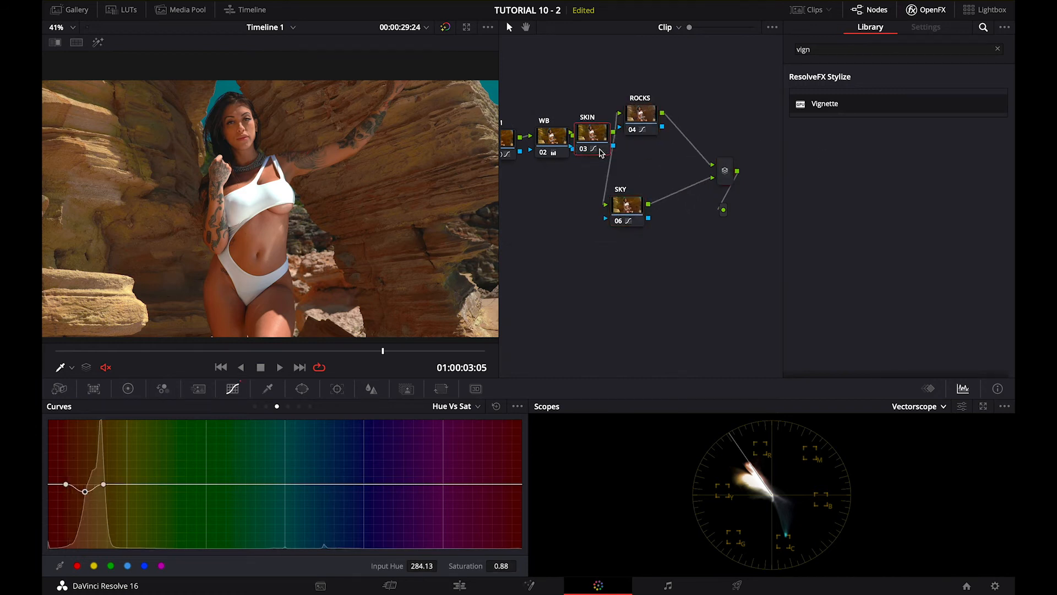
pyautogui.moveTo(723, 179); pyautogui.dragTo(658, 171)
# Add a serial node after the parallel mixer
pyautogui.rightClick(658, 170)
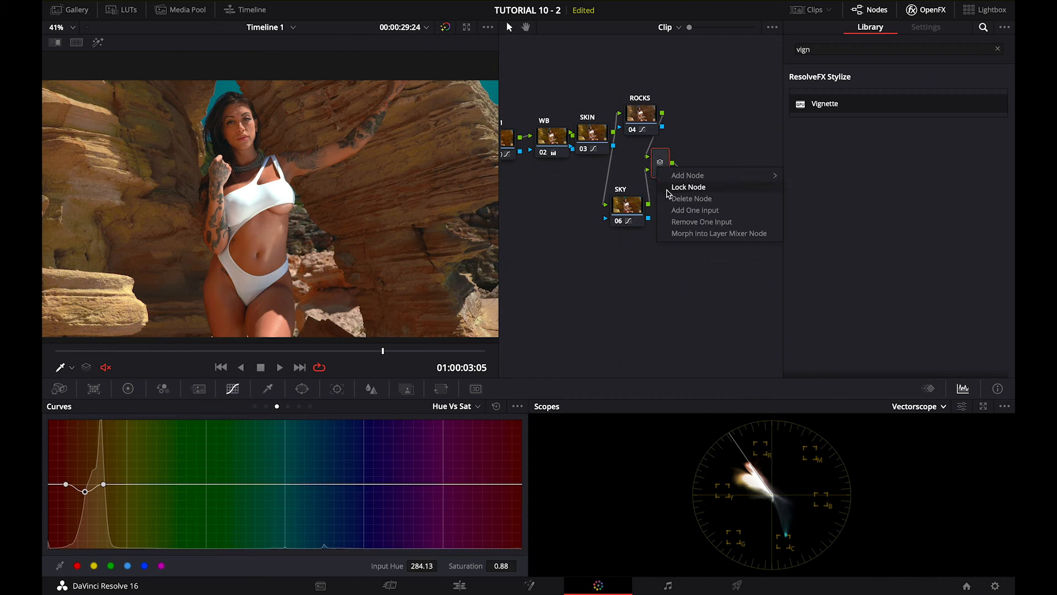
pyautogui.moveTo(707, 176)
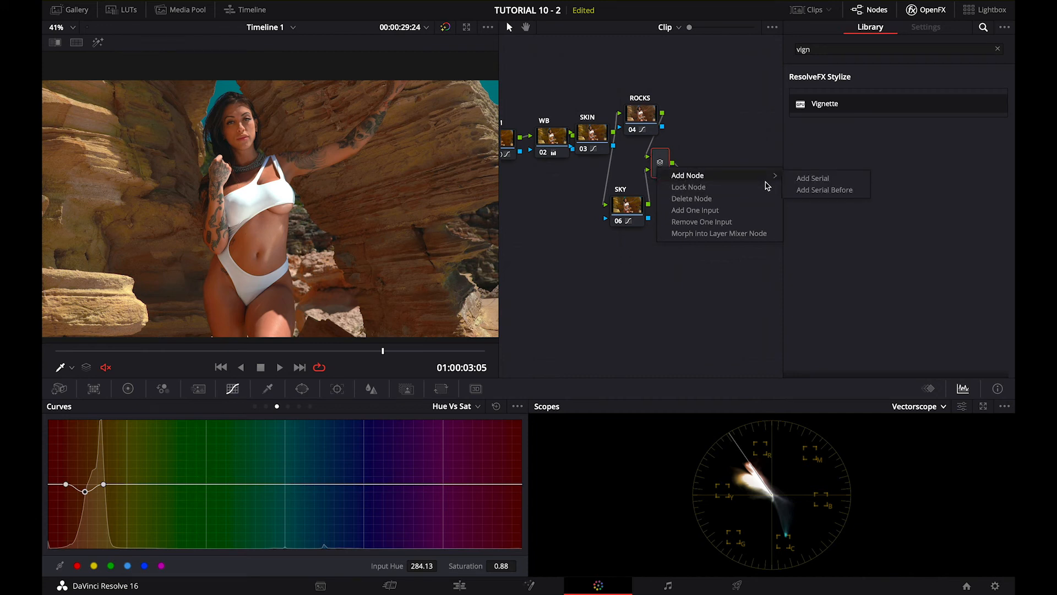
pyautogui.click(804, 178)
# Fit a circular window around the woman's face on the last frame, with size about 30.99, aspect 31.03 and rotation -11.44
pyautogui.moveTo(430, 350); pyautogui.dragTo(508, 355)
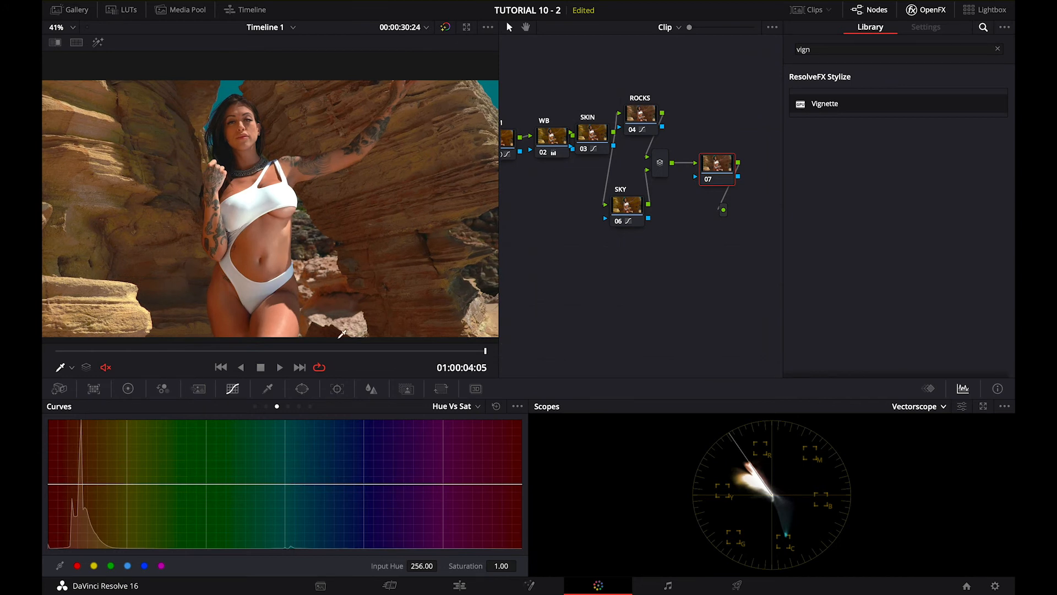
pyautogui.click(302, 388)
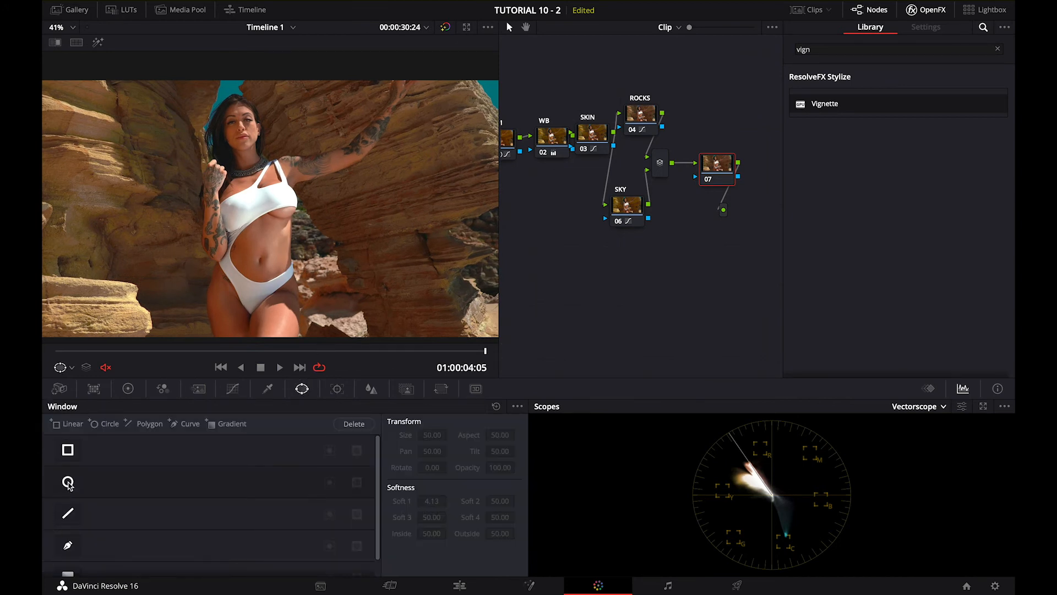
pyautogui.click(67, 481)
pyautogui.moveTo(330, 259); pyautogui.dragTo(236, 96)
pyautogui.moveTo(247, 142); pyautogui.dragTo(261, 126)
pyautogui.click(98, 43)
pyautogui.click(98, 43)
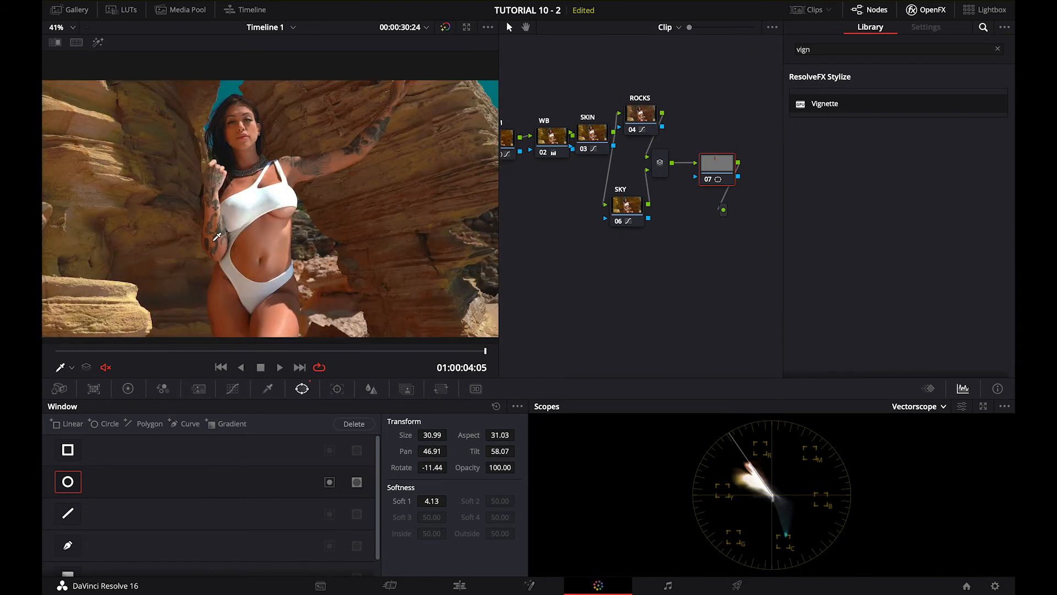
# Track the face window backward from the last frame to the clip's start, and check that it follows the face
pyautogui.click(66, 367)
pyautogui.click(80, 417)
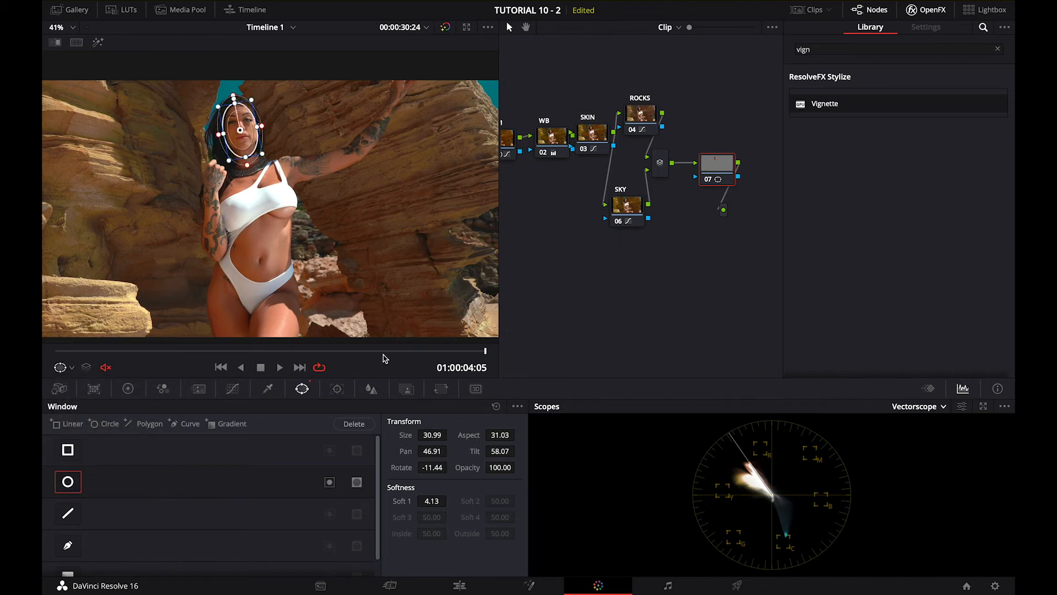
pyautogui.click(337, 388)
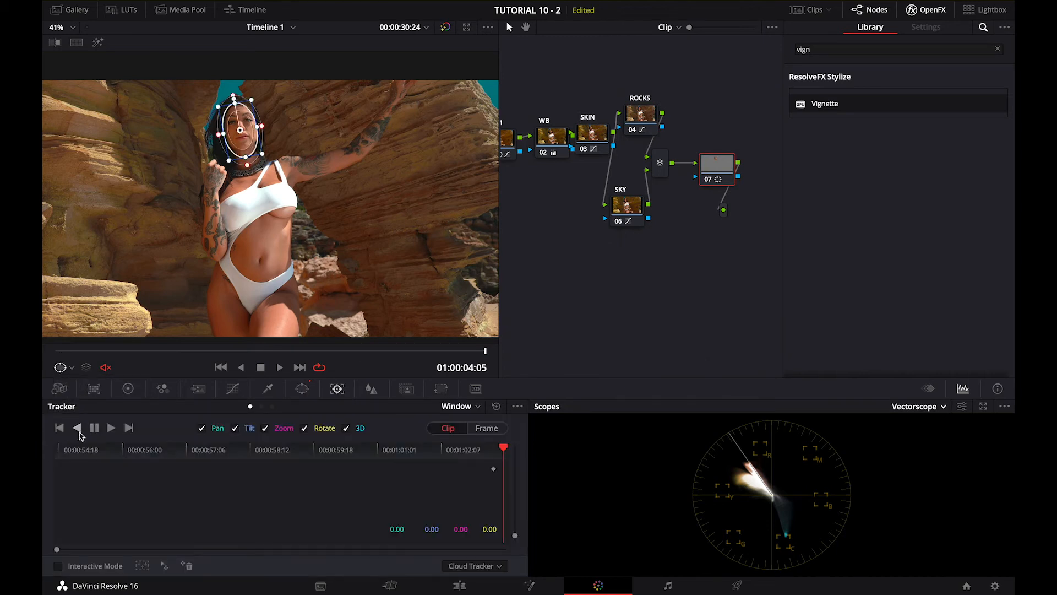
pyautogui.click(77, 428)
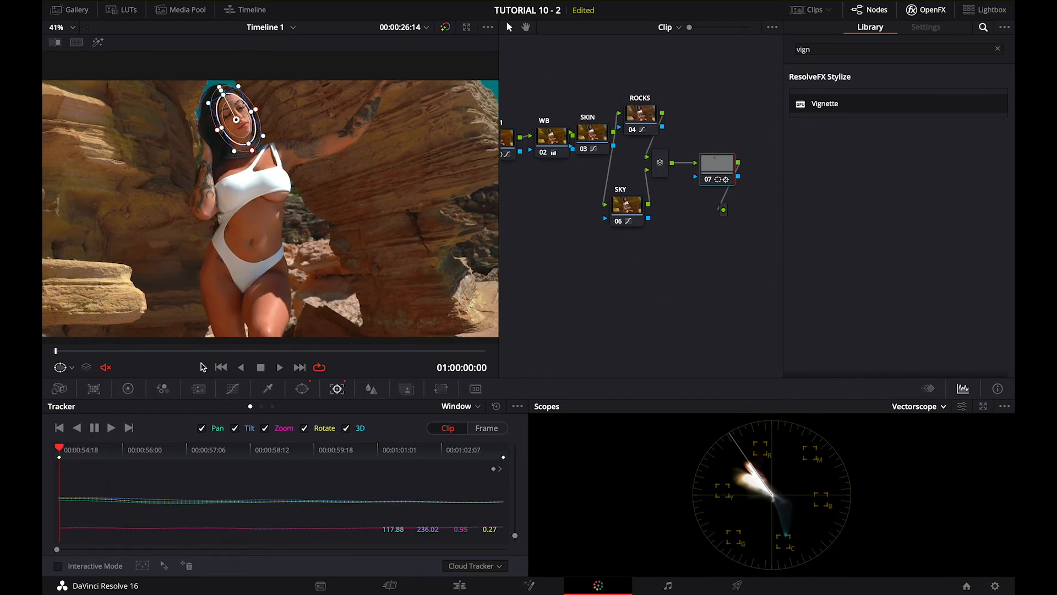
pyautogui.moveTo(193, 350); pyautogui.dragTo(339, 350)
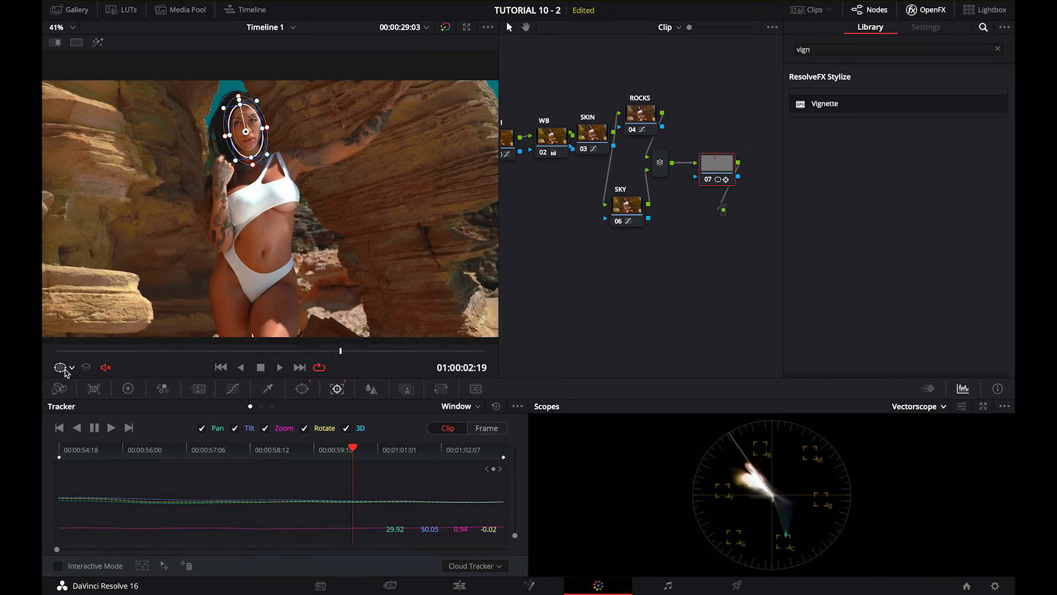
# Isolate the tracked face with the highlight view and examine its skin tone in the waveform, parade and vectorscope
pyautogui.click(97, 42)
pyautogui.click(943, 406)
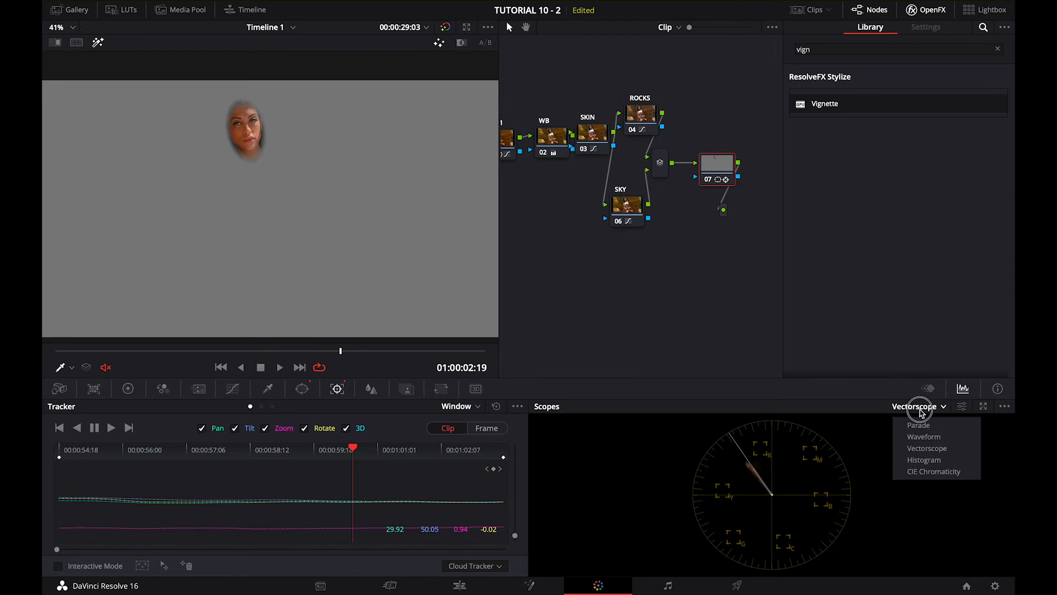
pyautogui.click(925, 438)
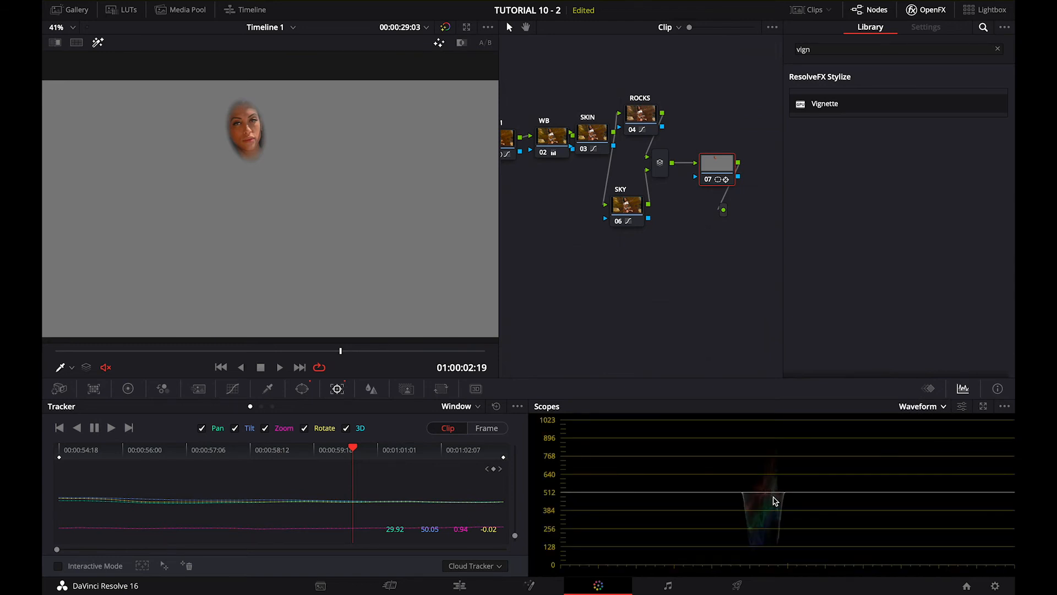
pyautogui.click(893, 412)
pyautogui.click(917, 445)
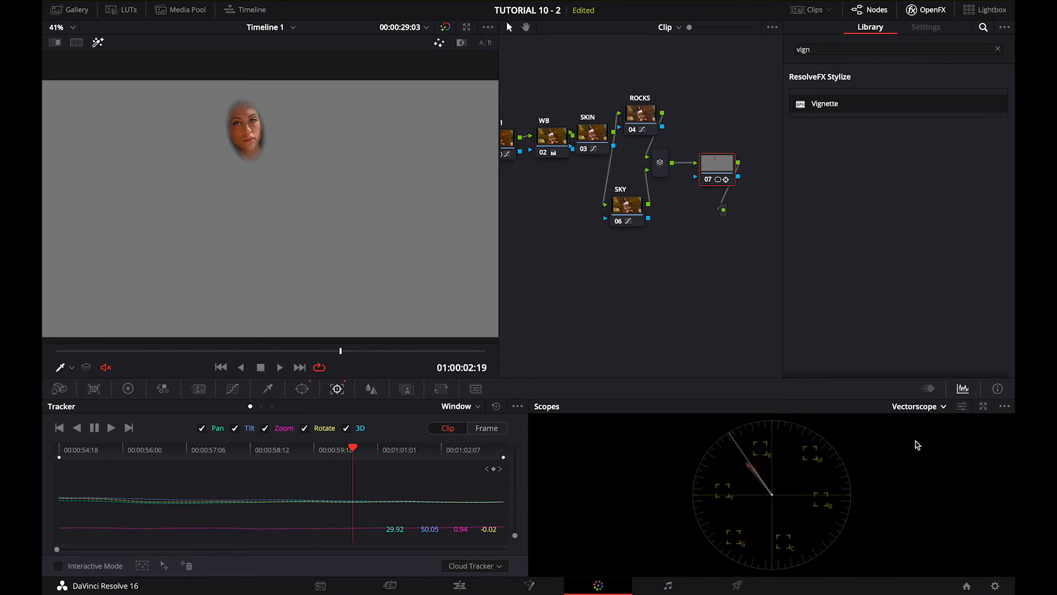
pyautogui.click(913, 408)
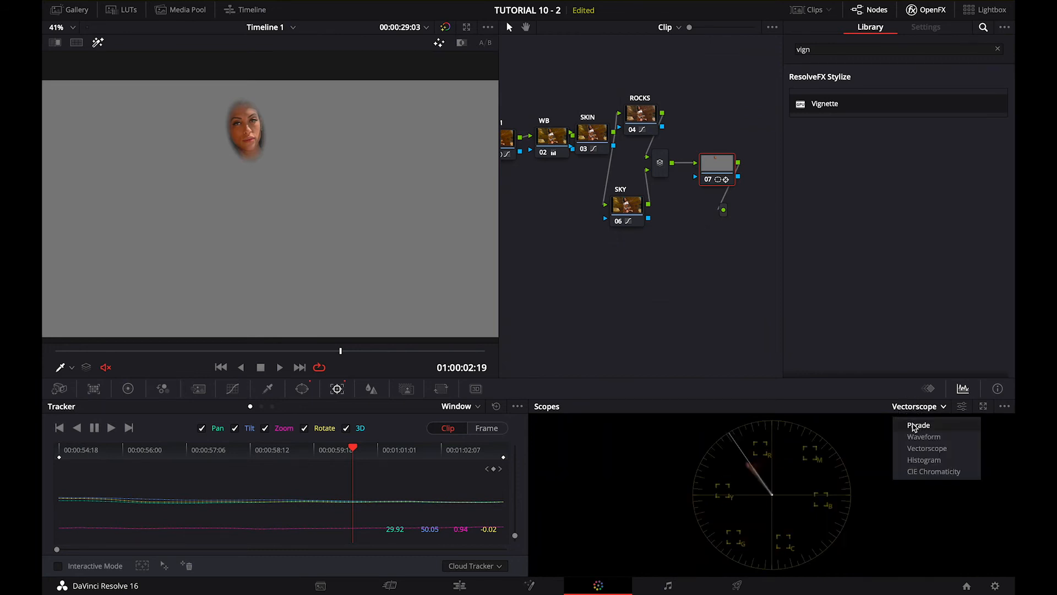
pyautogui.click(914, 426)
pyautogui.click(918, 406)
pyautogui.click(920, 438)
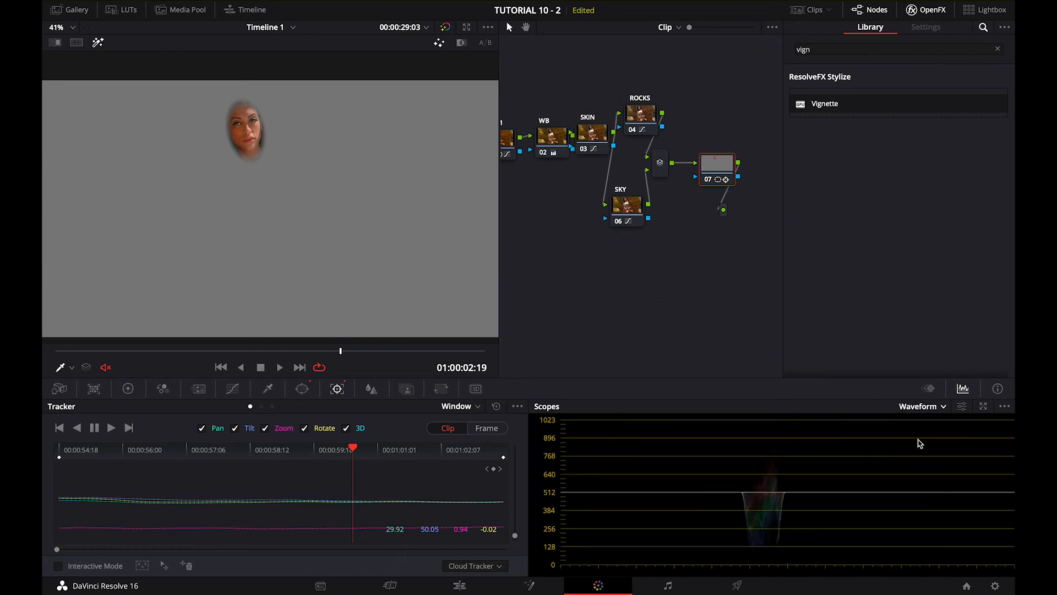
pyautogui.click(918, 409)
pyautogui.click(921, 448)
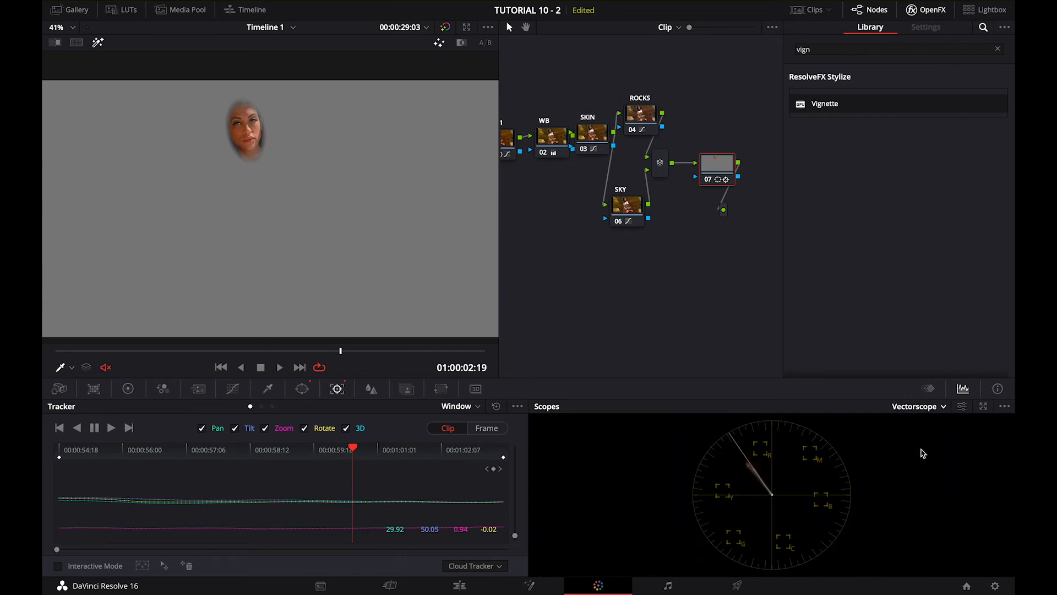
pyautogui.moveTo(213, 355); pyautogui.dragTo(294, 359)
pyautogui.click(98, 43)
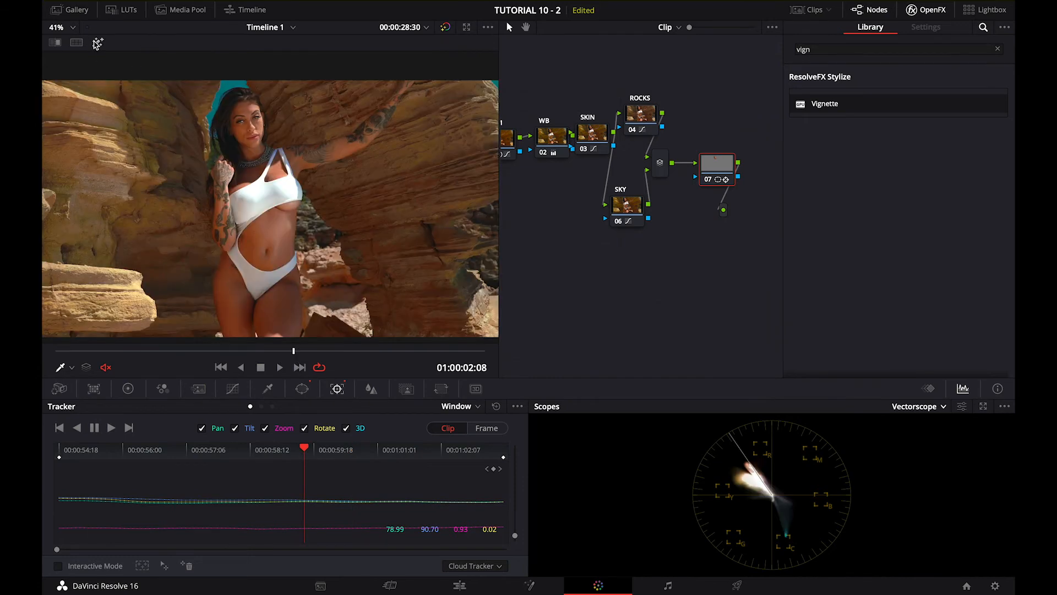
# Brighten the face slightly by raising the gamma master to 0.01 on node 07, and check other frames
pyautogui.click(232, 389)
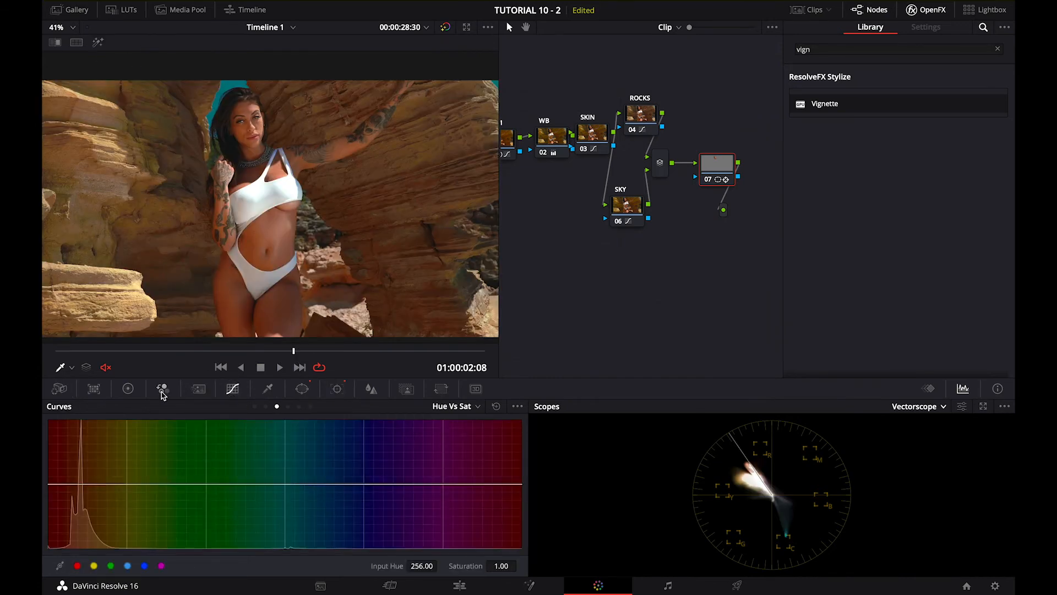
pyautogui.click(128, 389)
pyautogui.moveTo(224, 519); pyautogui.dragTo(245, 528)
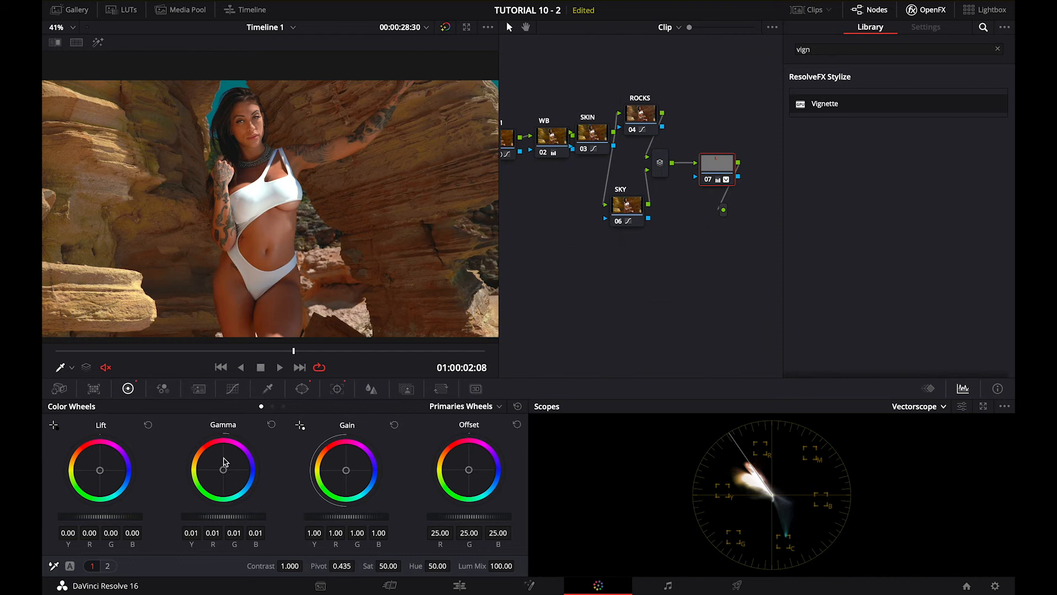
pyautogui.moveTo(260, 353); pyautogui.dragTo(395, 380)
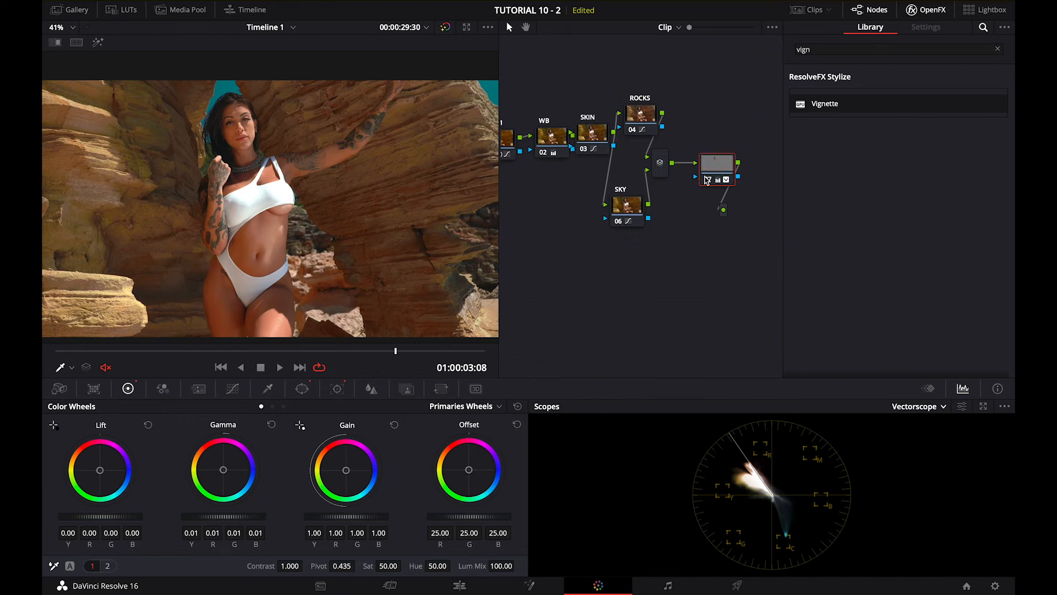
pyautogui.moveTo(325, 357); pyautogui.dragTo(271, 369)
pyautogui.click(270, 368)
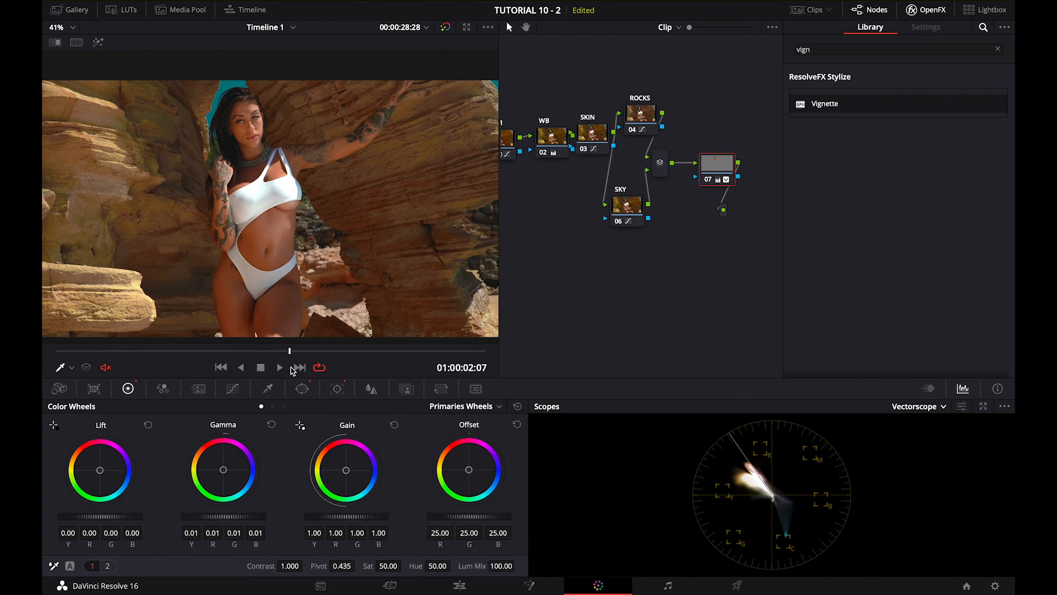
# Soften the face by setting node 07's Midtone Detail to -37, judging it at 100% viewer zoom and on other frames
pyautogui.click(108, 566)
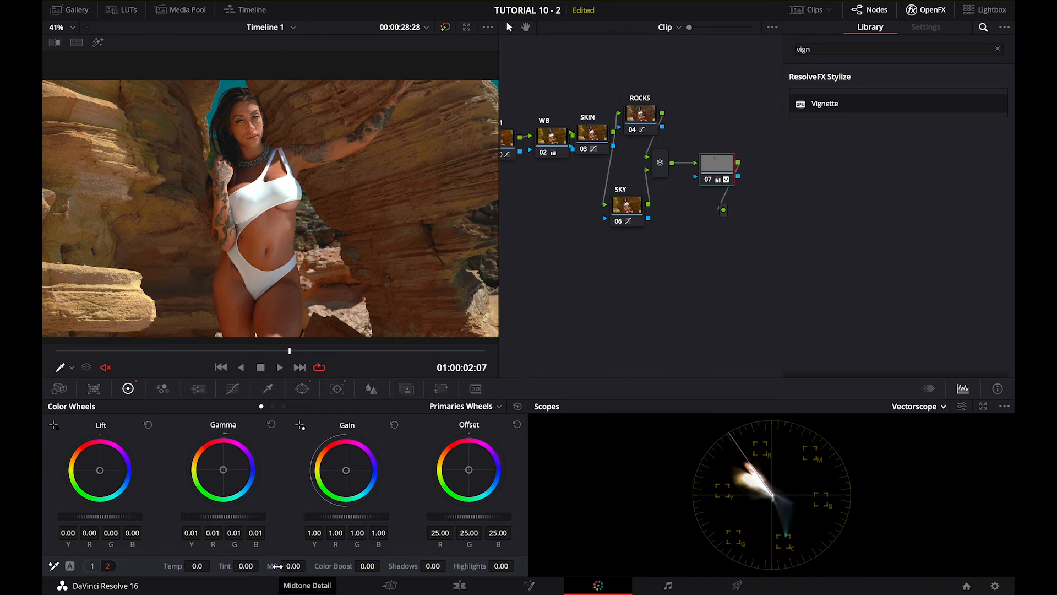
pyautogui.moveTo(295, 566)
pyautogui.mouseDown()
pyautogui.moveTo(338, 574)
pyautogui.moveTo(294, 582)
pyautogui.mouseUp()
pyautogui.moveTo(527, 291); pyautogui.dragTo(514, 297)
pyautogui.click(59, 27)
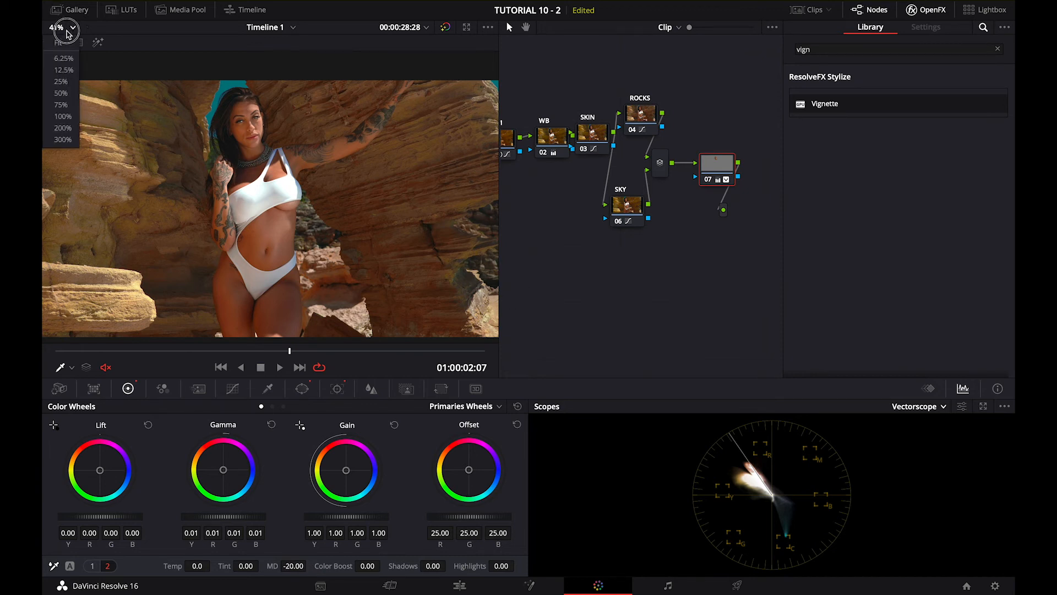
pyautogui.click(68, 116)
pyautogui.scroll(5, 185, 126)
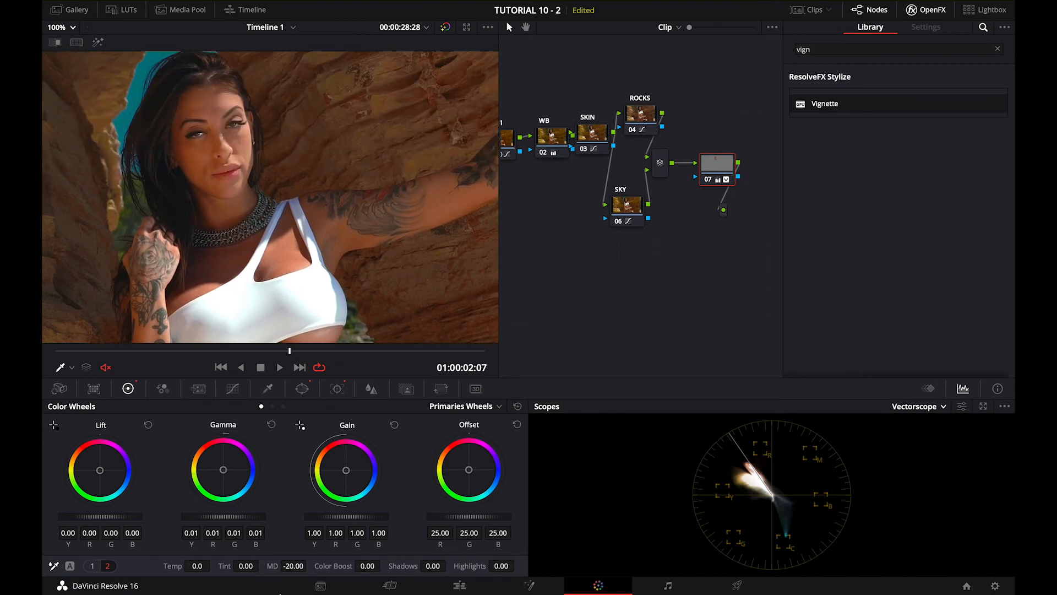
pyautogui.moveTo(301, 560)
pyautogui.mouseDown()
pyautogui.moveTo(284, 566)
pyautogui.moveTo(301, 564)
pyautogui.mouseUp()
pyautogui.moveTo(318, 352); pyautogui.dragTo(44, 379)
# Find the Face Refinement effect by searching for "fa" and apply it to node 07
pyautogui.moveTo(723, 174); pyautogui.dragTo(707, 158)
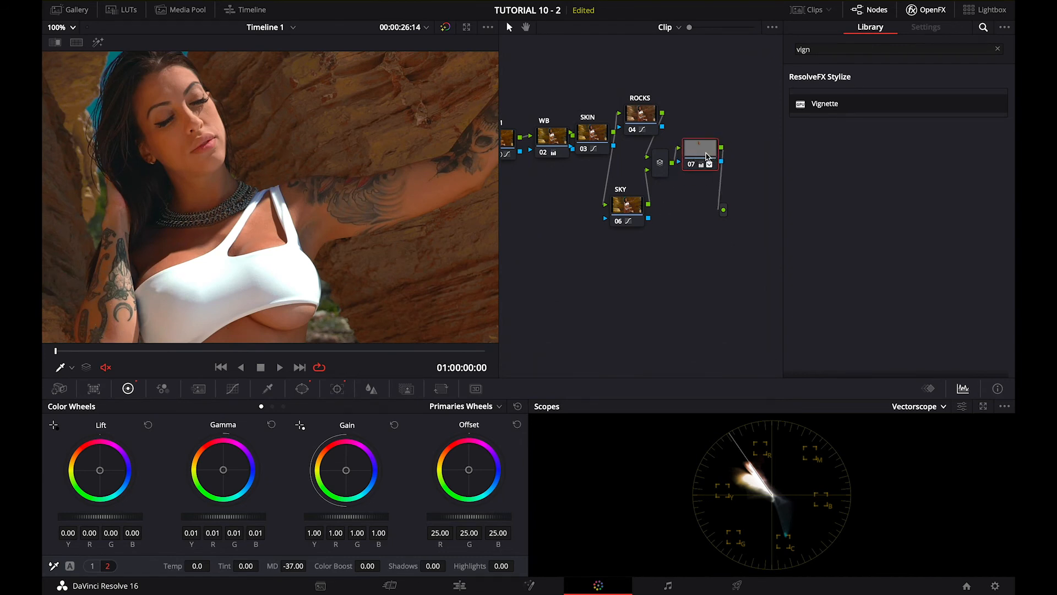
pyautogui.click(997, 49)
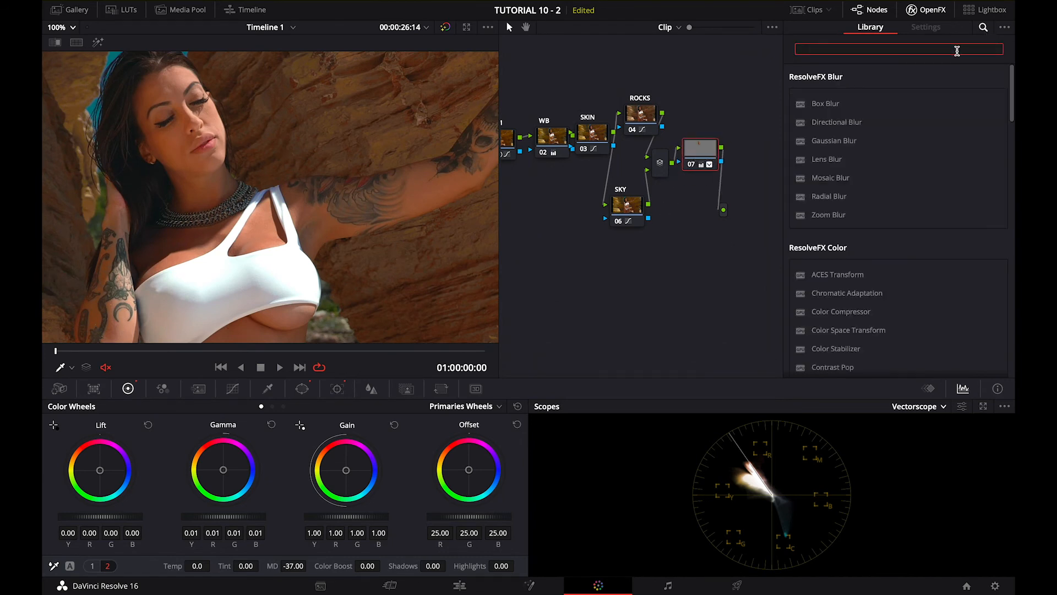
pyautogui.write('fa')
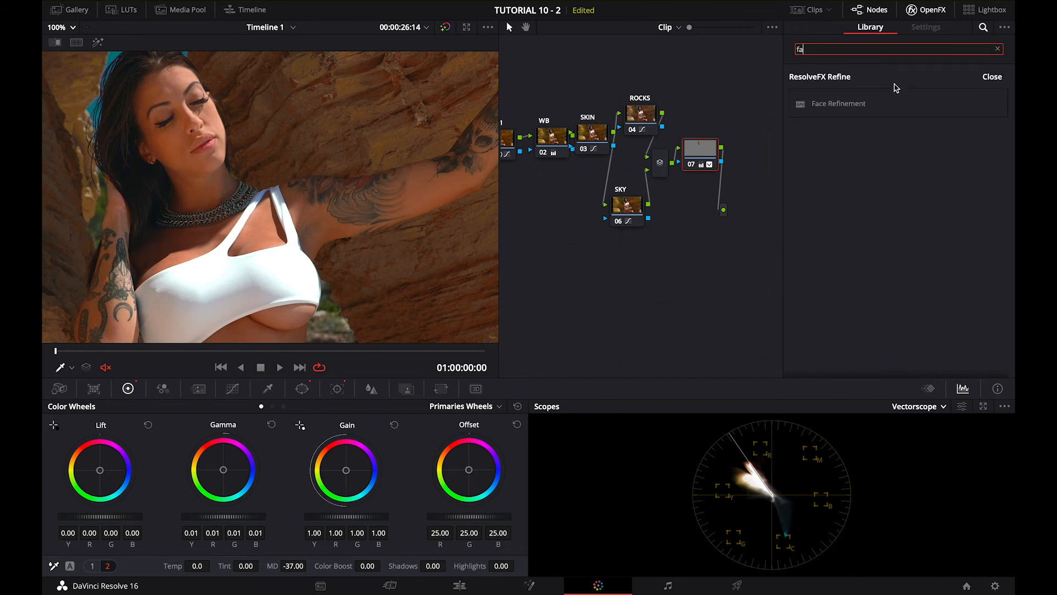
pyautogui.moveTo(867, 104); pyautogui.dragTo(697, 156)
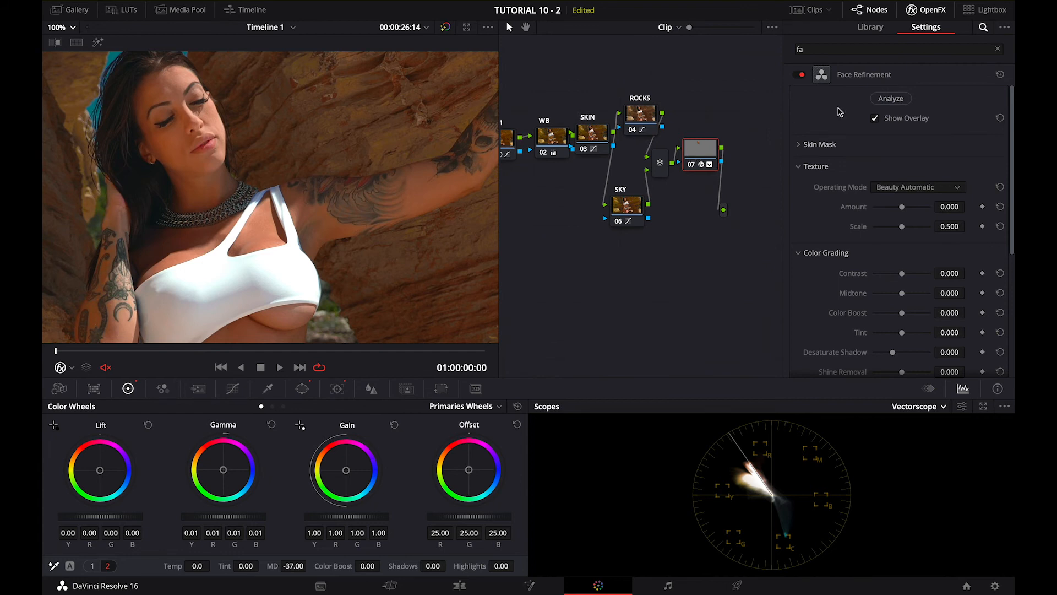
# Analyze the face with Face Refinement, check the tracked facial outline on another frame, and hide the overlay
pyautogui.click(899, 101)
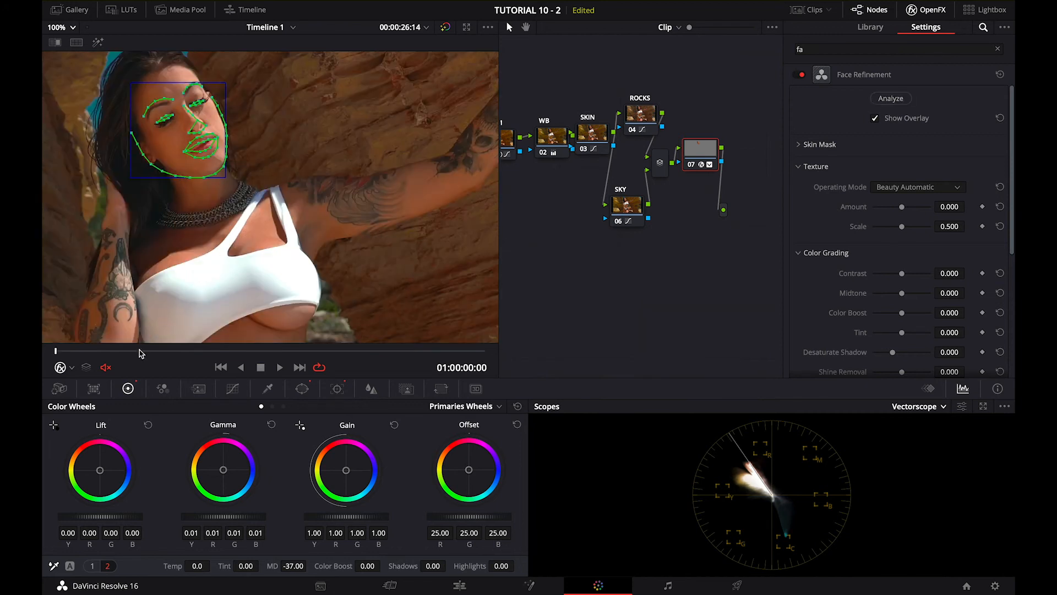
pyautogui.moveTo(140, 353); pyautogui.dragTo(334, 359)
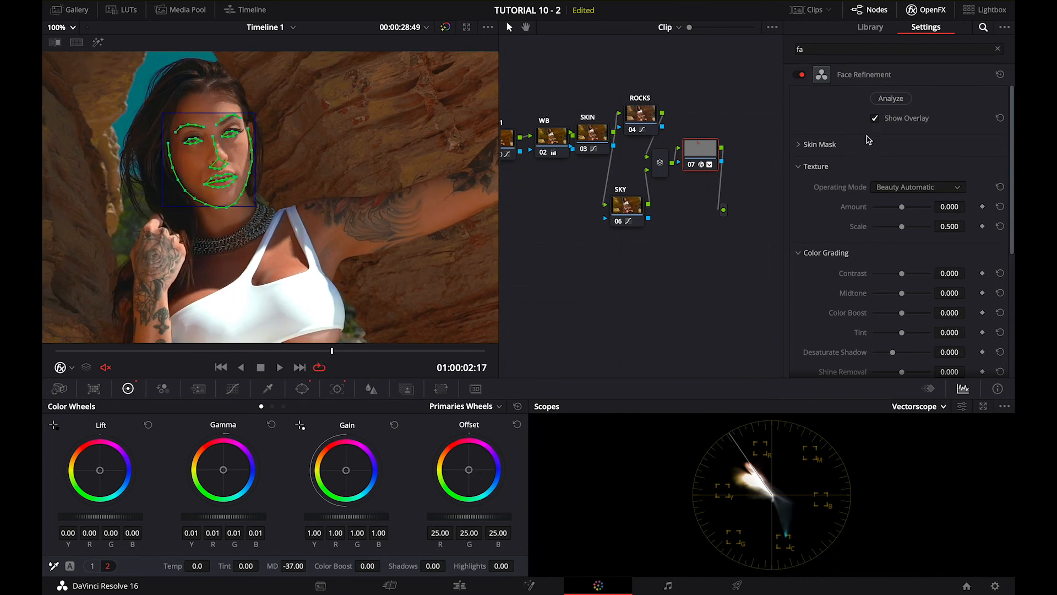
pyautogui.click(875, 118)
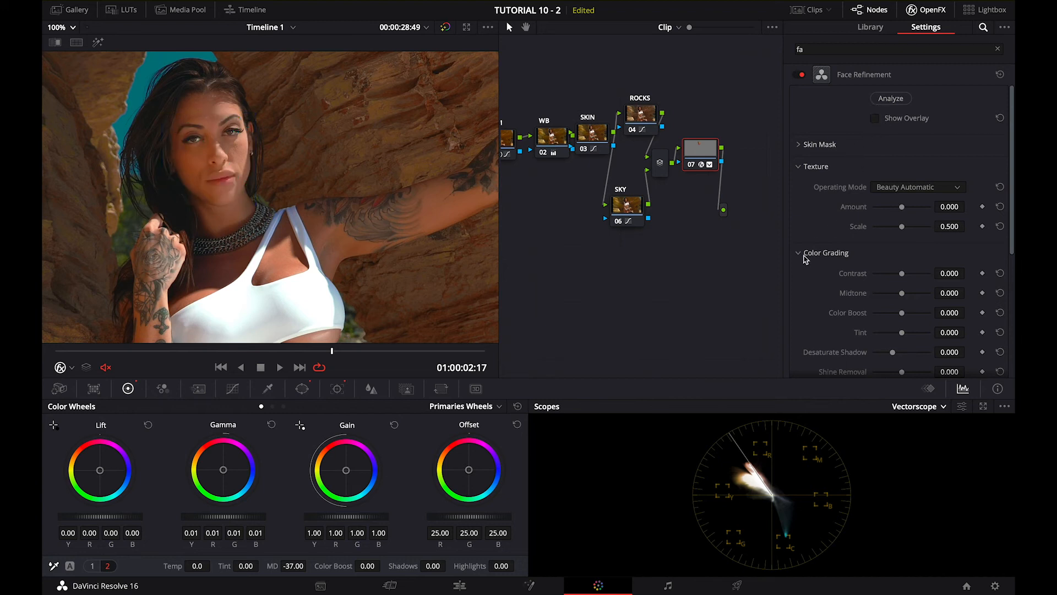
# Set the Face Refinement eye retouching to Sharpening 0.214 and Brightening 0.275, and check the eyes on other frames
pyautogui.scroll(-3, 811, 319)
pyautogui.scroll(-1, 811, 321)
pyautogui.scroll(-2, 810, 323)
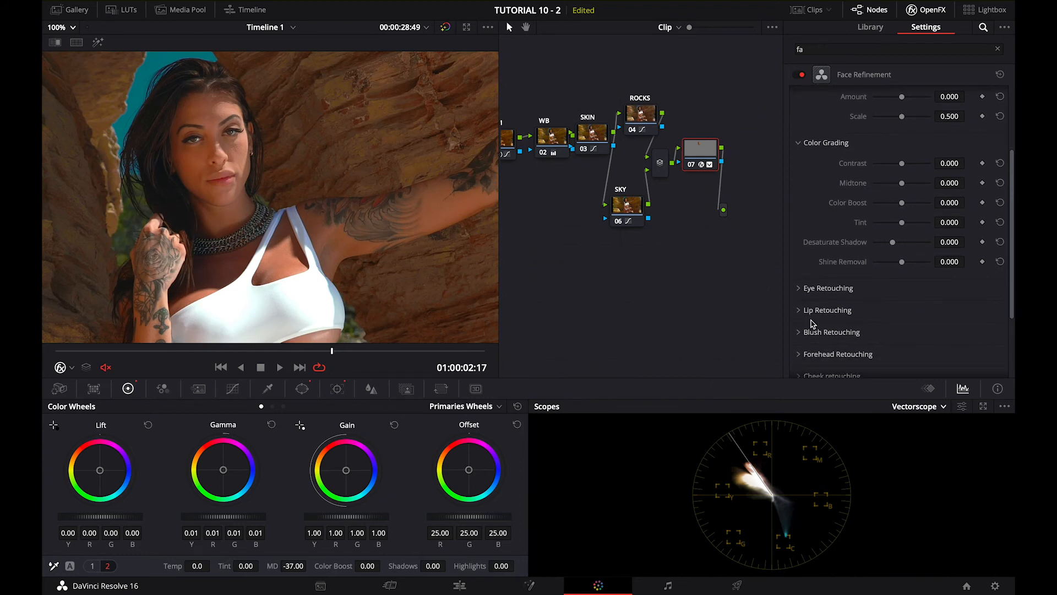
pyautogui.click(802, 290)
pyautogui.scroll(-2, 813, 315)
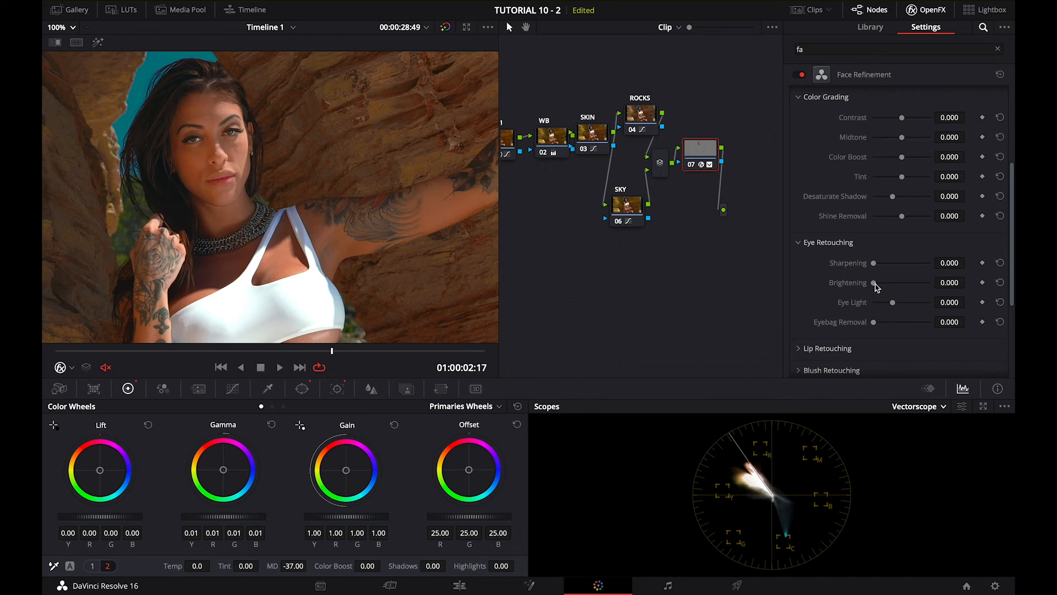
pyautogui.moveTo(875, 284)
pyautogui.mouseDown()
pyautogui.moveTo(896, 292)
pyautogui.moveTo(875, 264)
pyautogui.moveTo(886, 266)
pyautogui.mouseUp()
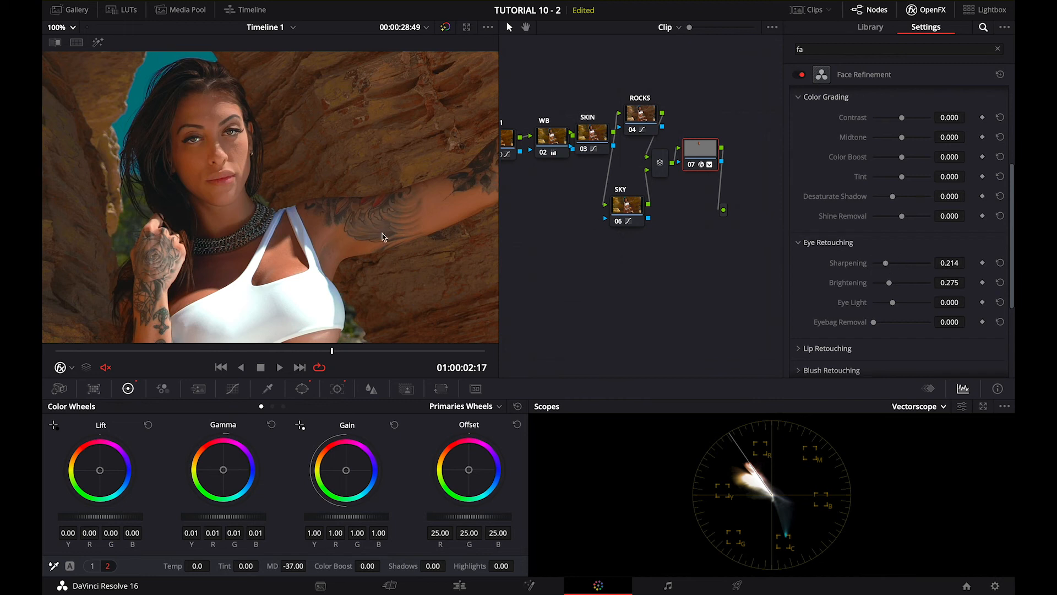
pyautogui.click(344, 351)
pyautogui.click(392, 358)
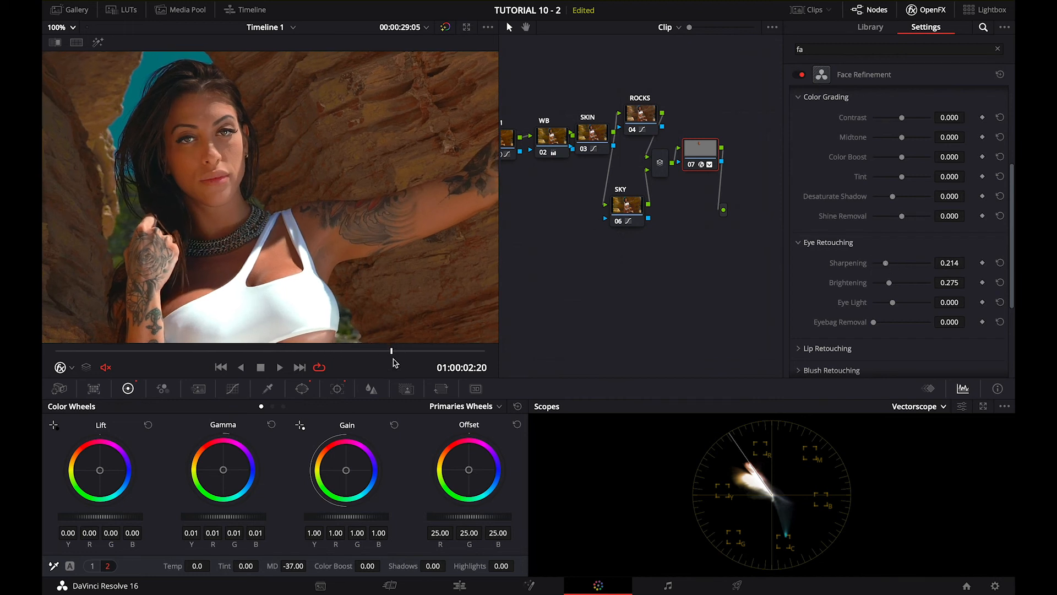
pyautogui.click(184, 352)
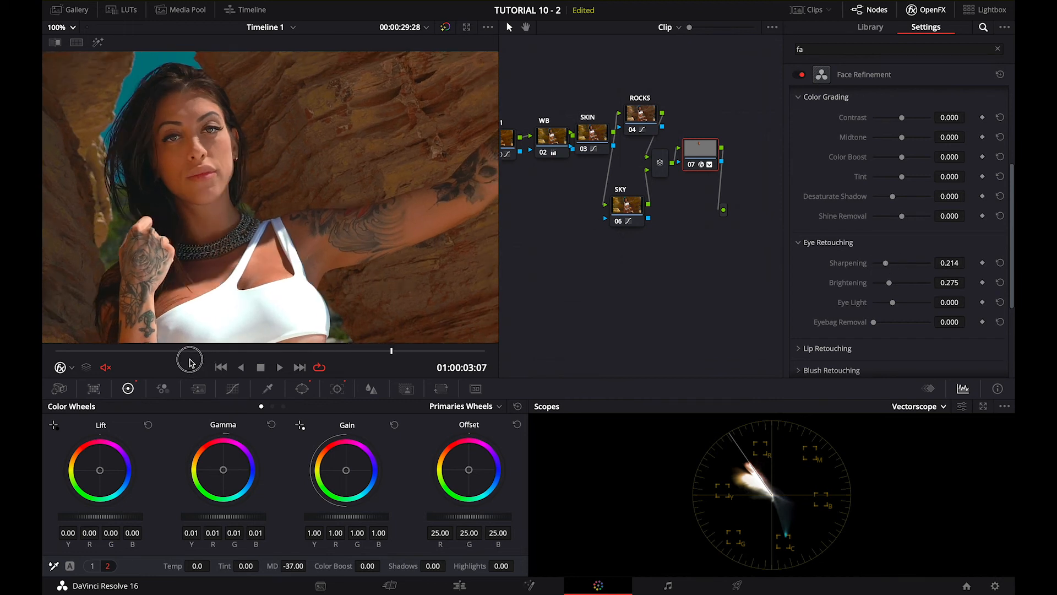
pyautogui.click(237, 352)
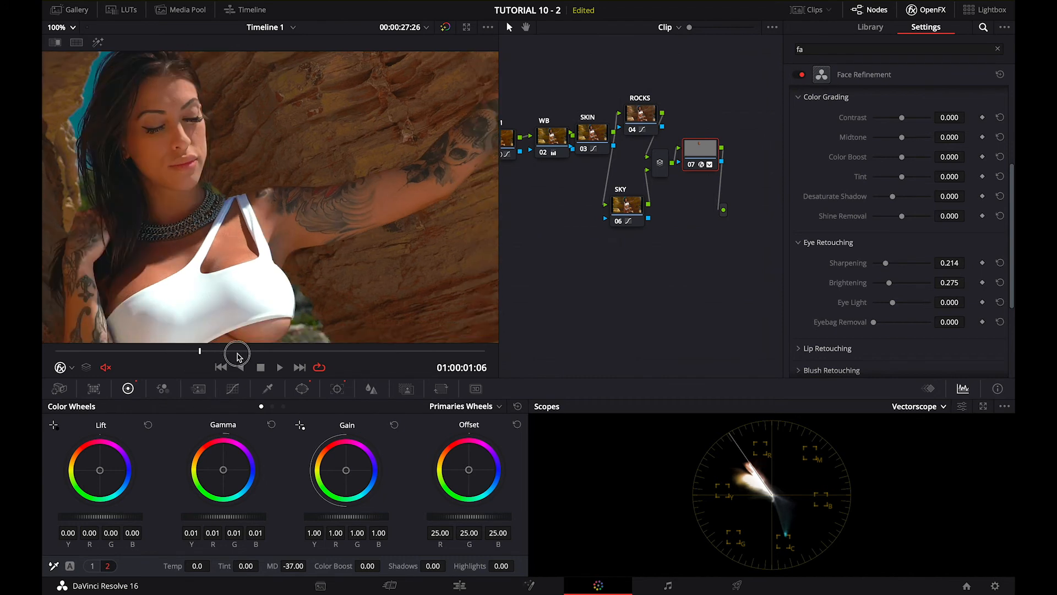
pyautogui.moveTo(265, 360); pyautogui.dragTo(357, 365)
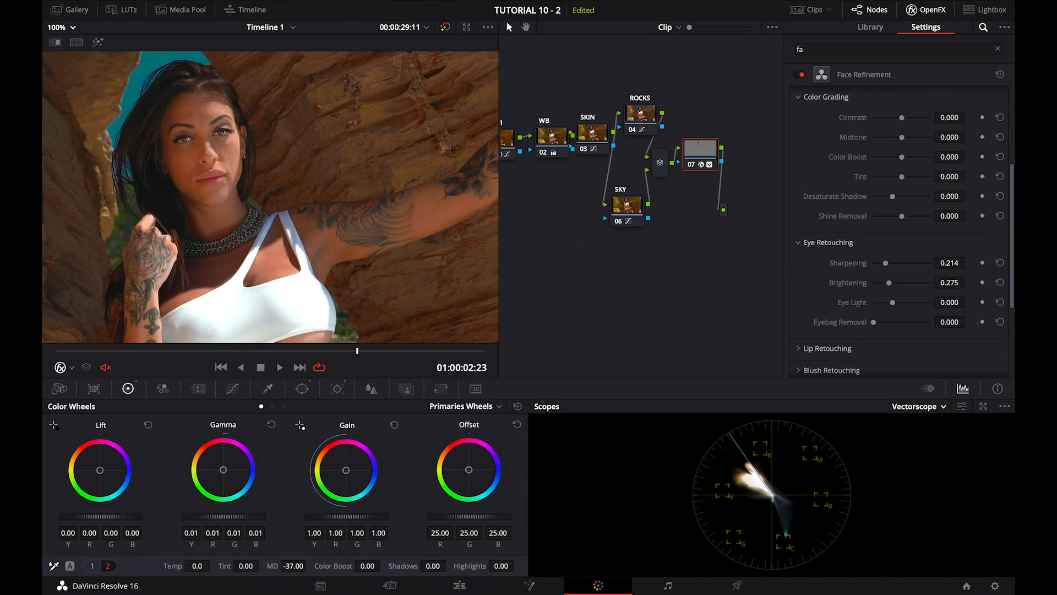
# Recheck the face overlay briefly, set Face Refinement's Shine Removal to 0.776, and review the skin on other frames
pyautogui.scroll(3, 823, 126)
pyautogui.click(875, 119)
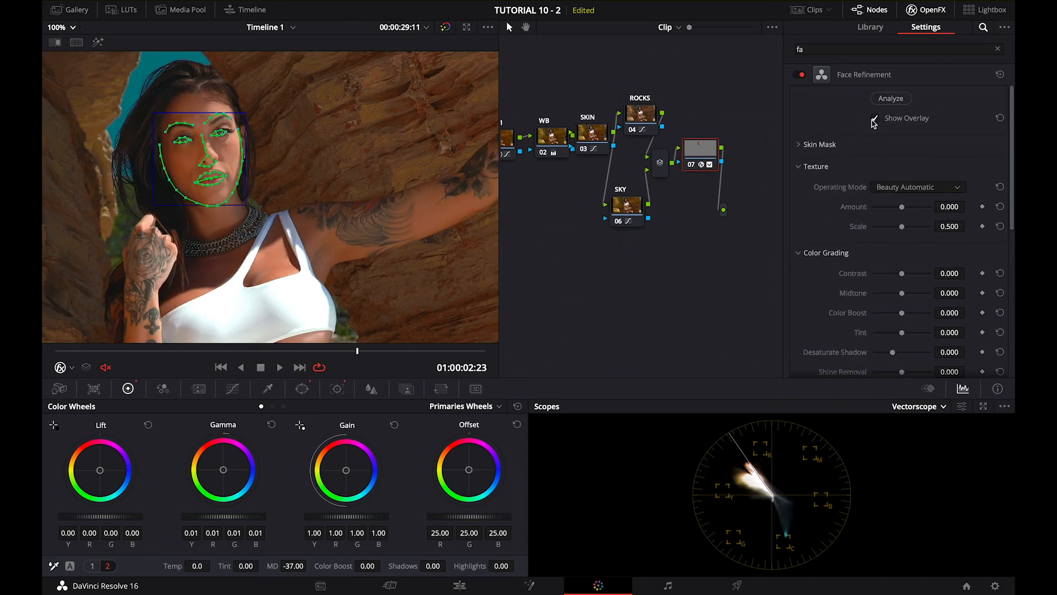
pyautogui.click(874, 119)
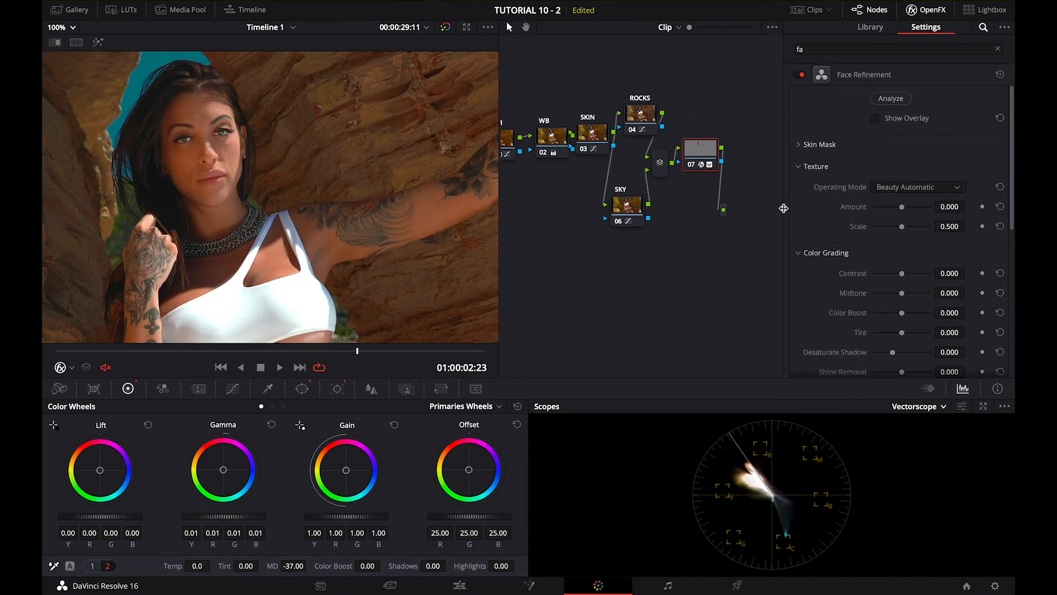
pyautogui.scroll(-5, 813, 307)
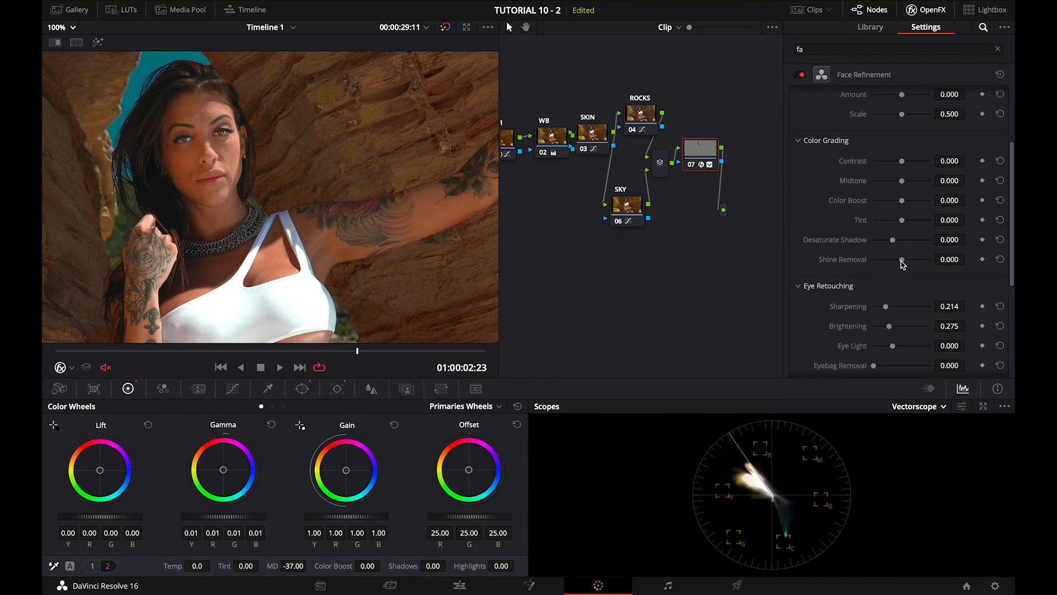
pyautogui.moveTo(903, 265); pyautogui.dragTo(925, 265)
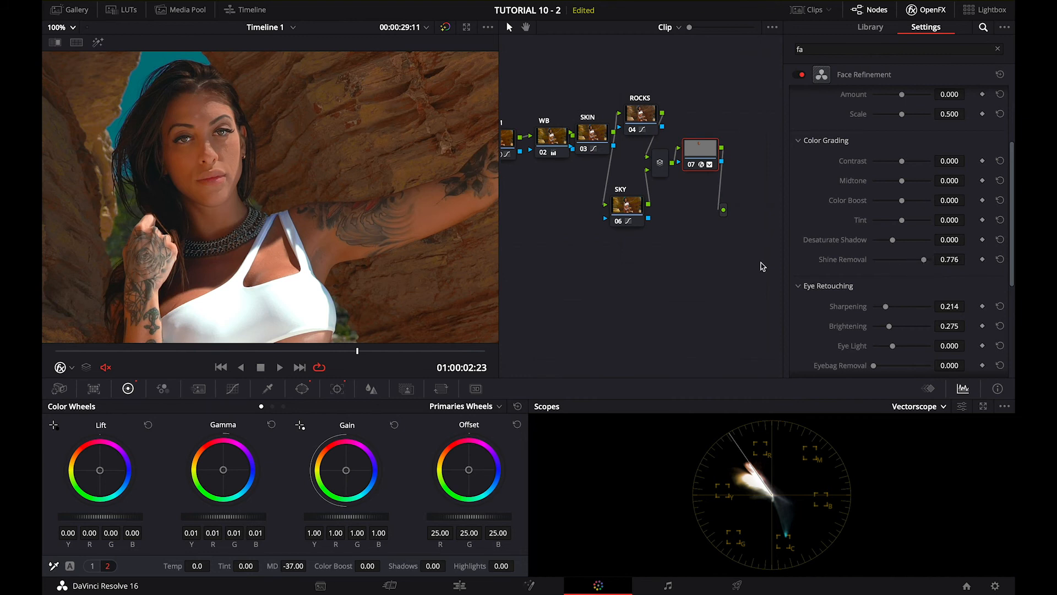
pyautogui.click(297, 351)
pyautogui.moveTo(248, 360); pyautogui.dragTo(136, 374)
pyautogui.moveTo(329, 381); pyautogui.dragTo(377, 386)
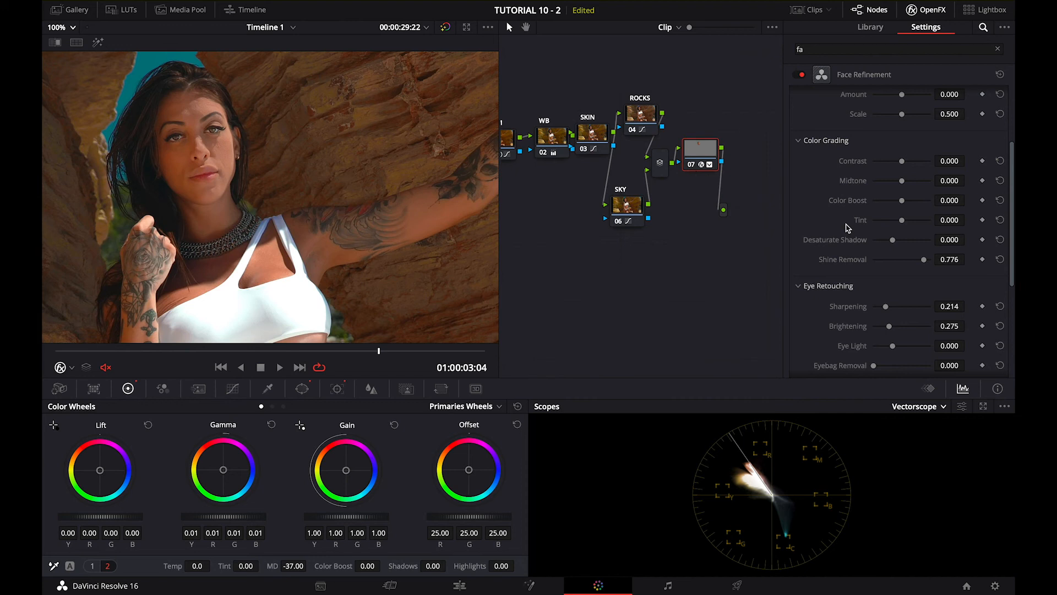
# Refine the eye retouching to Sharpening 0.245, Brightening 0.184, Eye Light 0.143 and Eyebag Removal 0.194
pyautogui.scroll(-2, 807, 331)
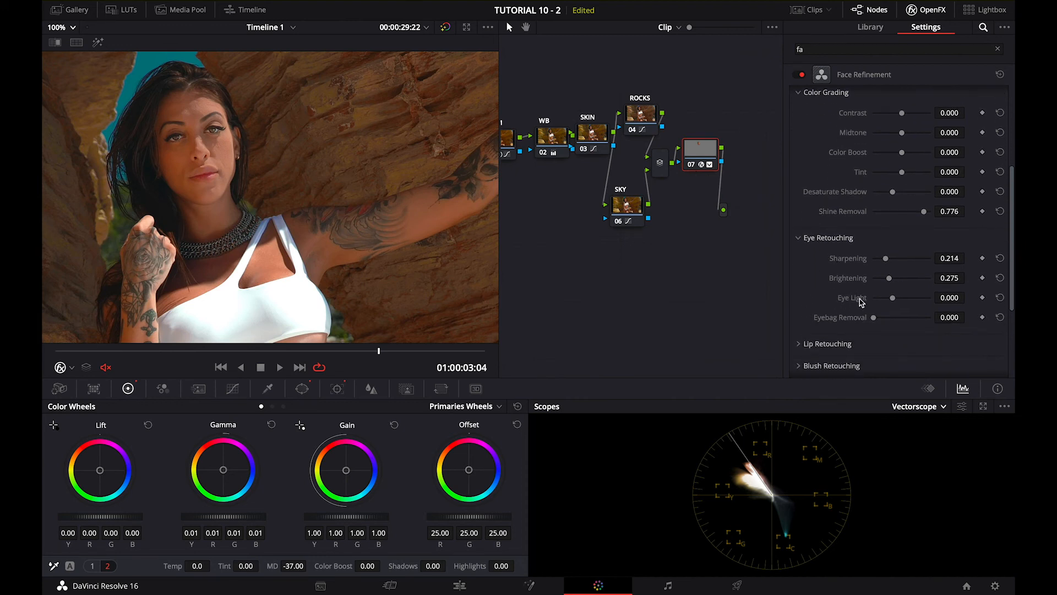
pyautogui.moveTo(893, 301); pyautogui.dragTo(899, 305)
pyautogui.moveTo(875, 322); pyautogui.dragTo(885, 323)
pyautogui.moveTo(885, 322); pyautogui.dragTo(885, 323)
pyautogui.moveTo(888, 280); pyautogui.dragTo(888, 260)
# Set the lip retouching Saturation to 0.286 and play back the clip to check the result
pyautogui.scroll(-2, 807, 326)
pyautogui.click(802, 298)
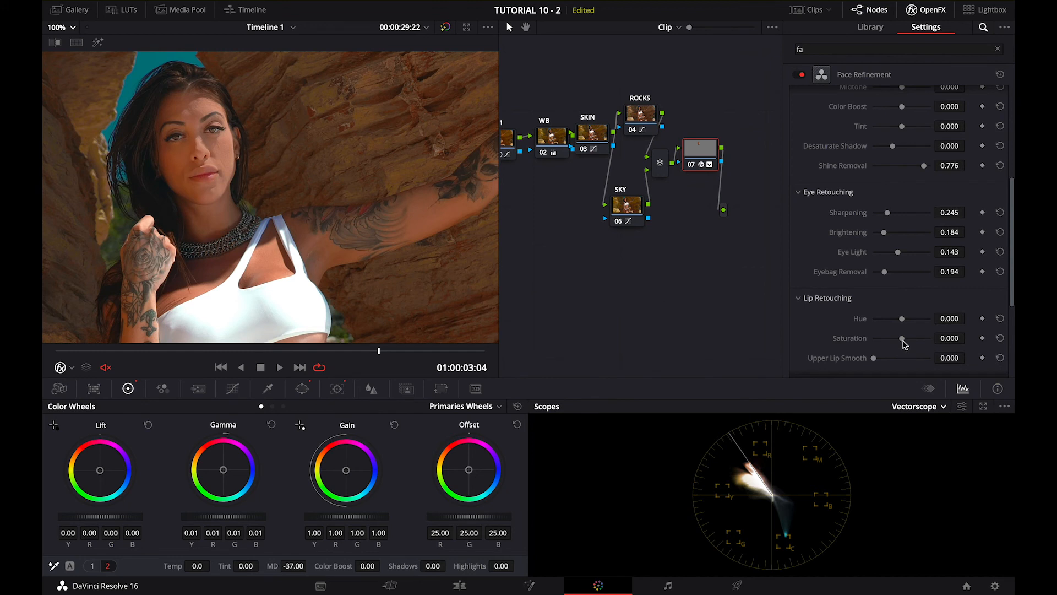
pyautogui.moveTo(902, 338); pyautogui.dragTo(911, 343)
pyautogui.click(421, 352)
pyautogui.moveTo(422, 357); pyautogui.dragTo(138, 362)
pyautogui.press('space')
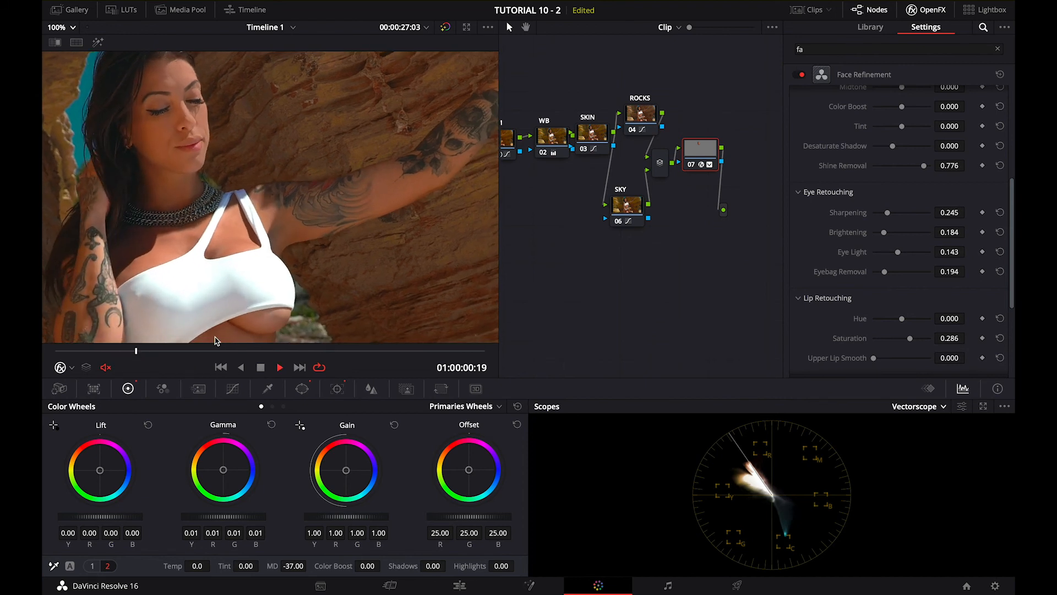
pyautogui.press('space')
# Fit the whole frame in the viewer and compare the graded and bypassed image on several frames
pyautogui.click(59, 30)
pyautogui.click(52, 44)
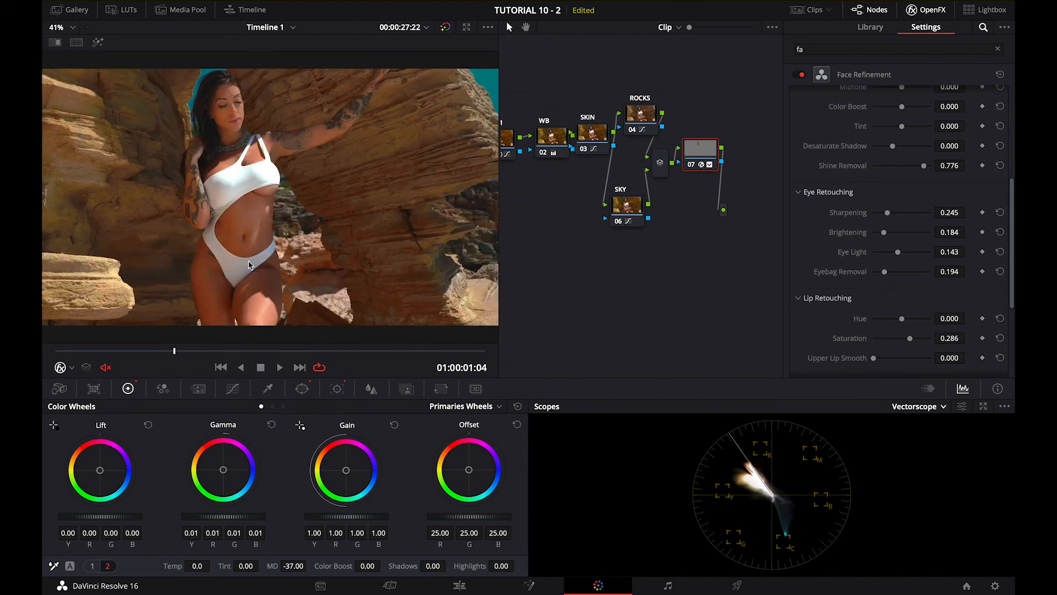
pyautogui.moveTo(264, 348); pyautogui.dragTo(392, 373)
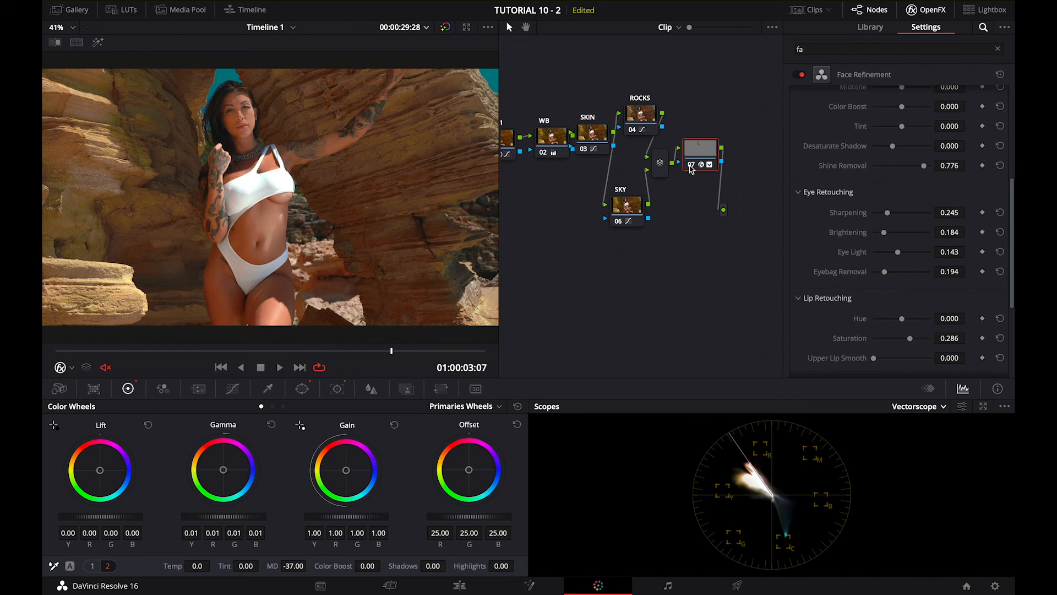
pyautogui.moveTo(293, 355); pyautogui.dragTo(234, 351)
pyautogui.click(445, 27)
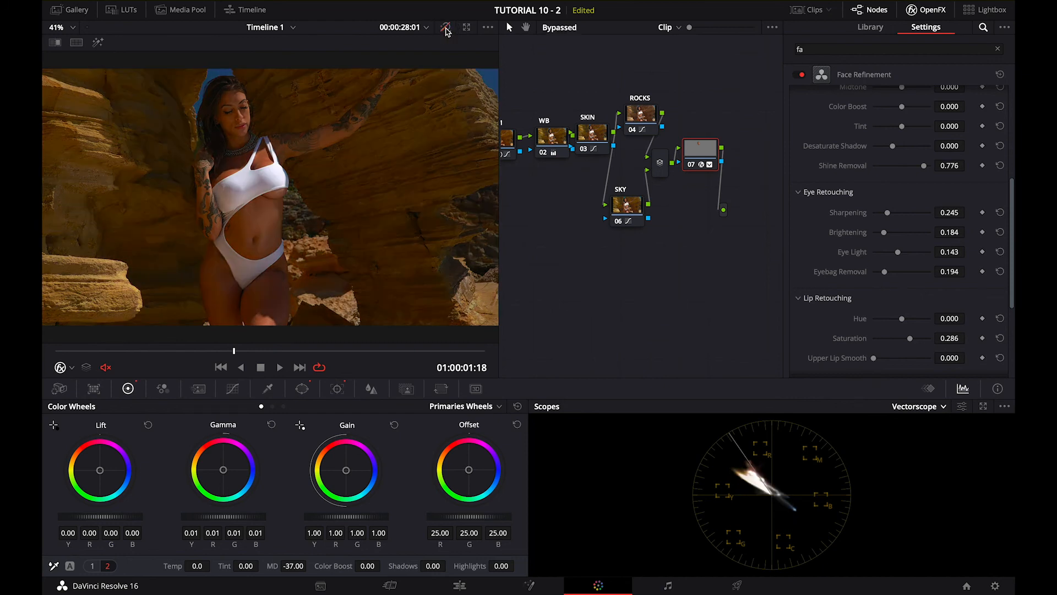
pyautogui.moveTo(286, 355); pyautogui.dragTo(383, 359)
pyautogui.click(444, 28)
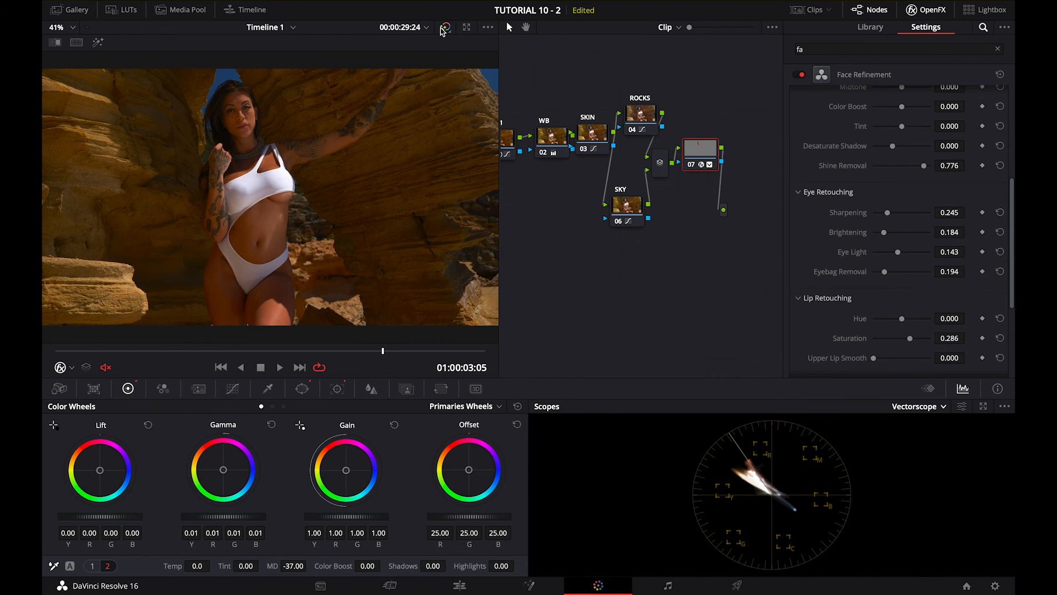
pyautogui.moveTo(385, 347); pyautogui.dragTo(350, 360)
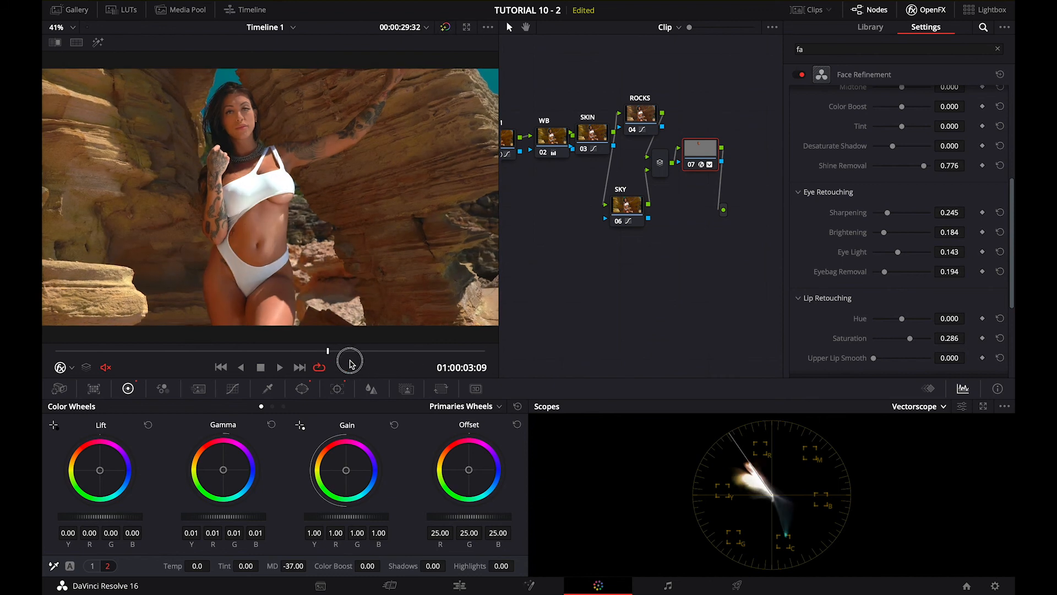
# Add a serial node after node 07
pyautogui.moveTo(702, 144); pyautogui.dragTo(697, 132)
pyautogui.rightClick(697, 146)
pyautogui.moveTo(727, 203)
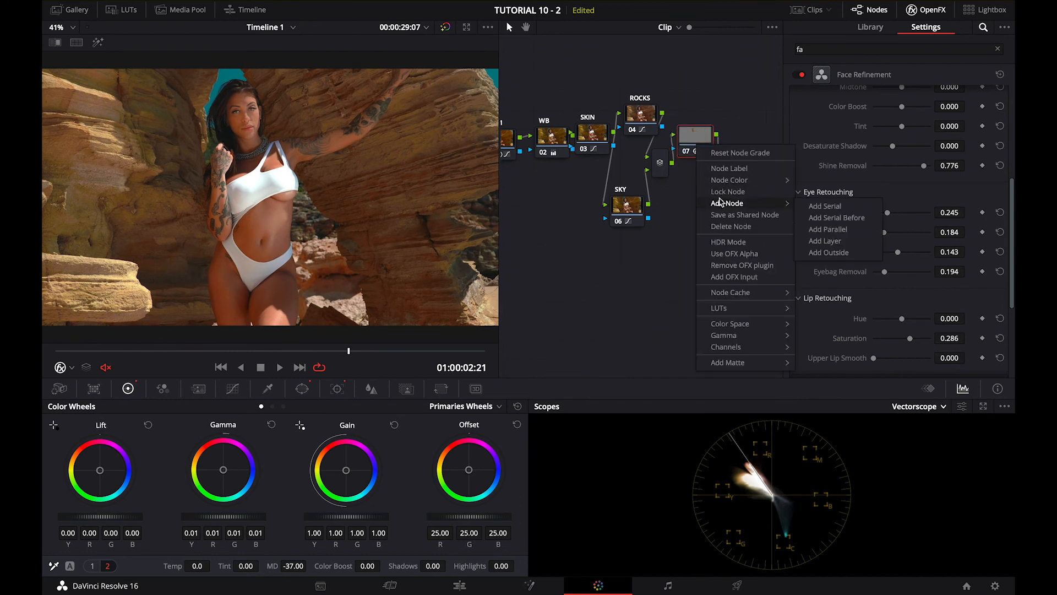
pyautogui.click(824, 208)
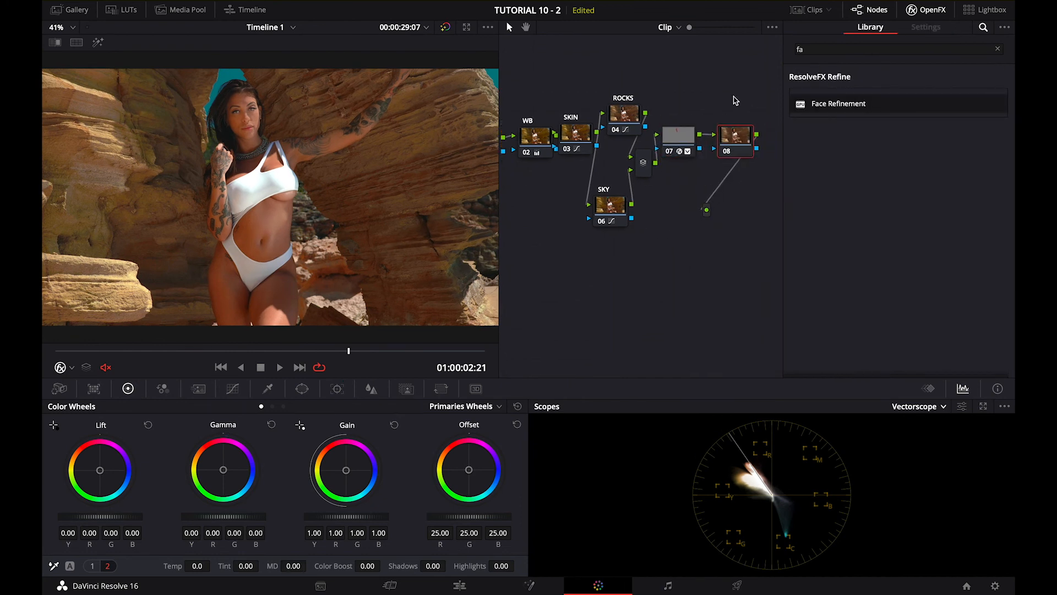
# Find the Vignette effect by searching for "vignet" and apply it to node 08
pyautogui.click(991, 48)
pyautogui.write('fa')
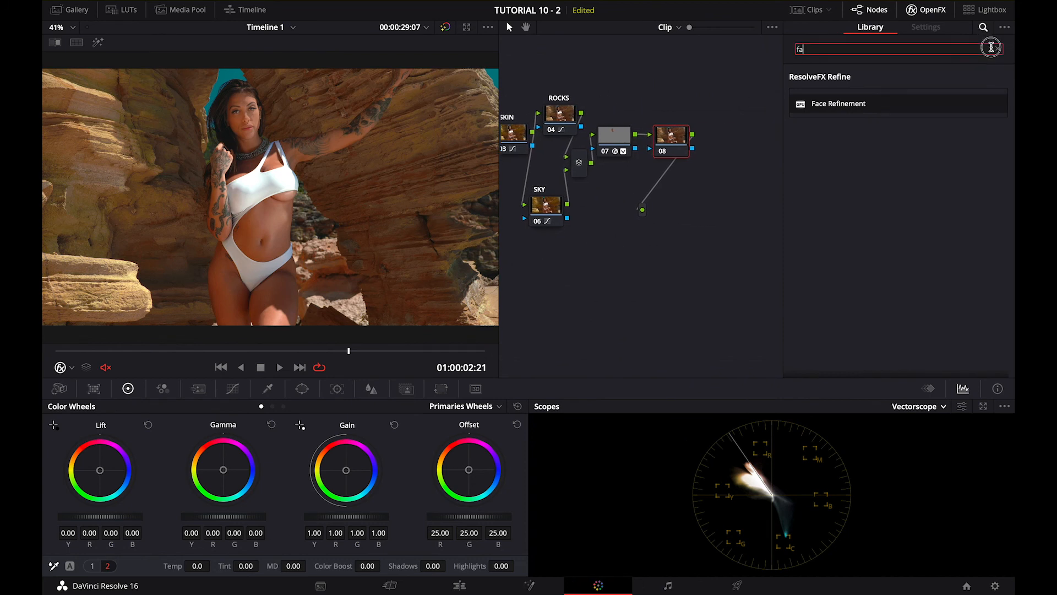
pyautogui.click(991, 47)
pyautogui.write('vignet')
pyautogui.moveTo(848, 105); pyautogui.dragTo(669, 137)
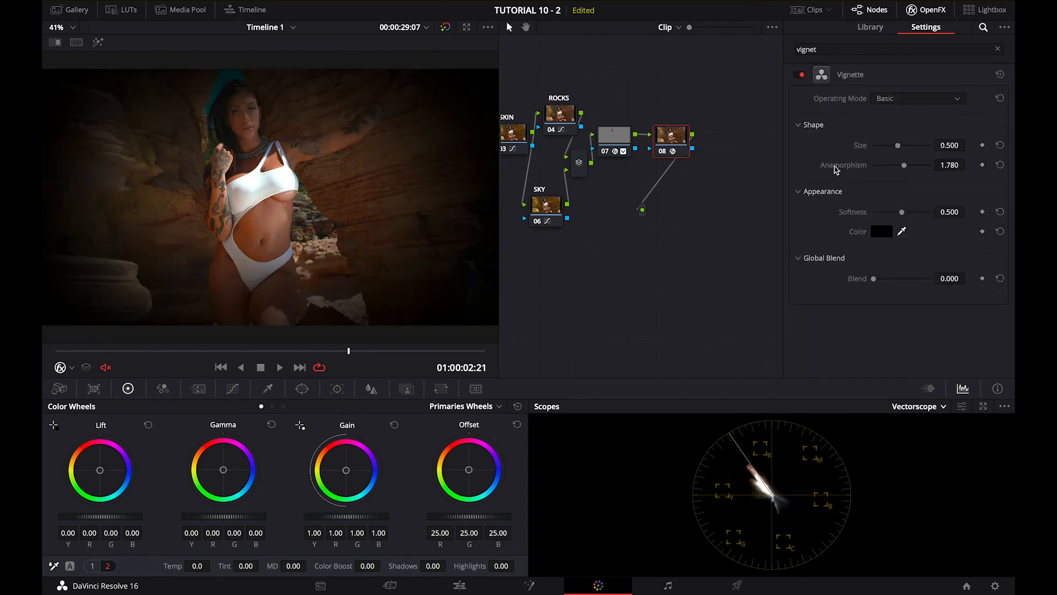
# Set the vignette's Size to 0.902, Anamorphism to 1.665 and Softness to 0.296, comparing the image with and without it
pyautogui.click(902, 169)
pyautogui.moveTo(897, 146)
pyautogui.mouseDown()
pyautogui.moveTo(887, 146)
pyautogui.moveTo(916, 149)
pyautogui.mouseUp()
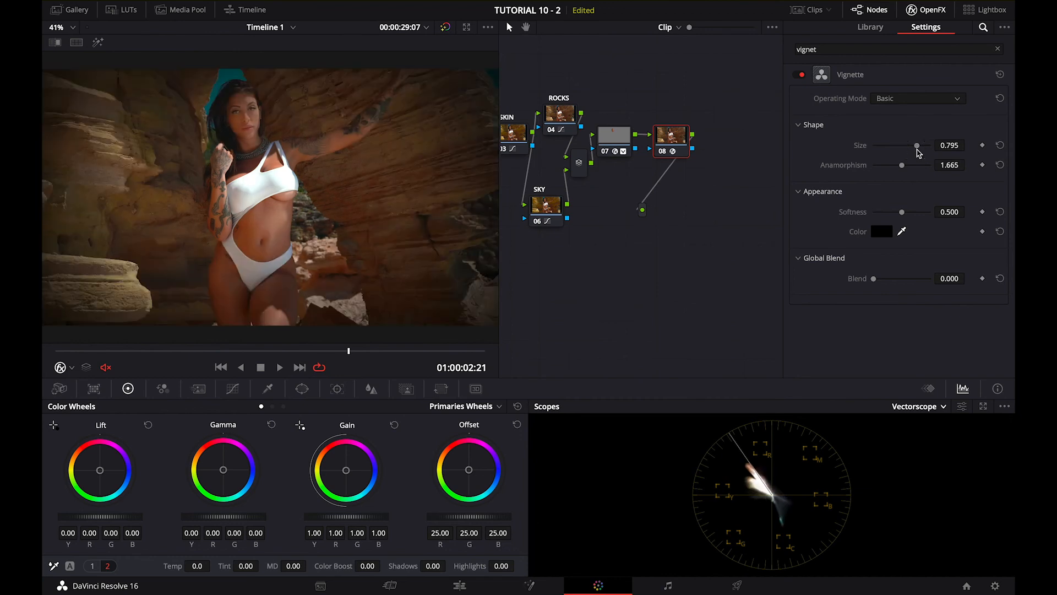
pyautogui.moveTo(899, 212); pyautogui.dragTo(891, 217)
pyautogui.moveTo(917, 147); pyautogui.dragTo(925, 149)
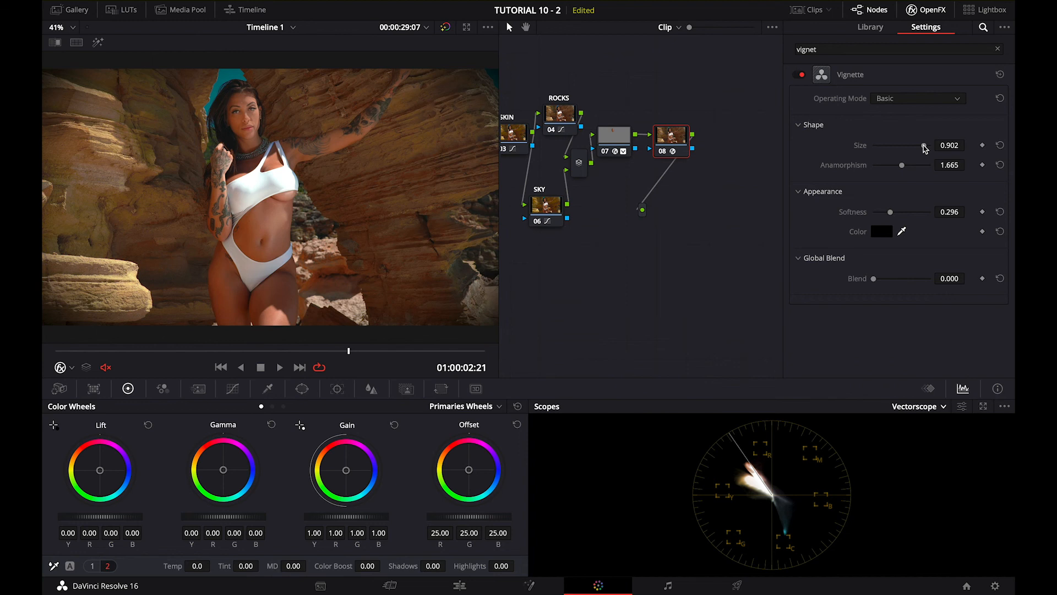
pyautogui.click(801, 75)
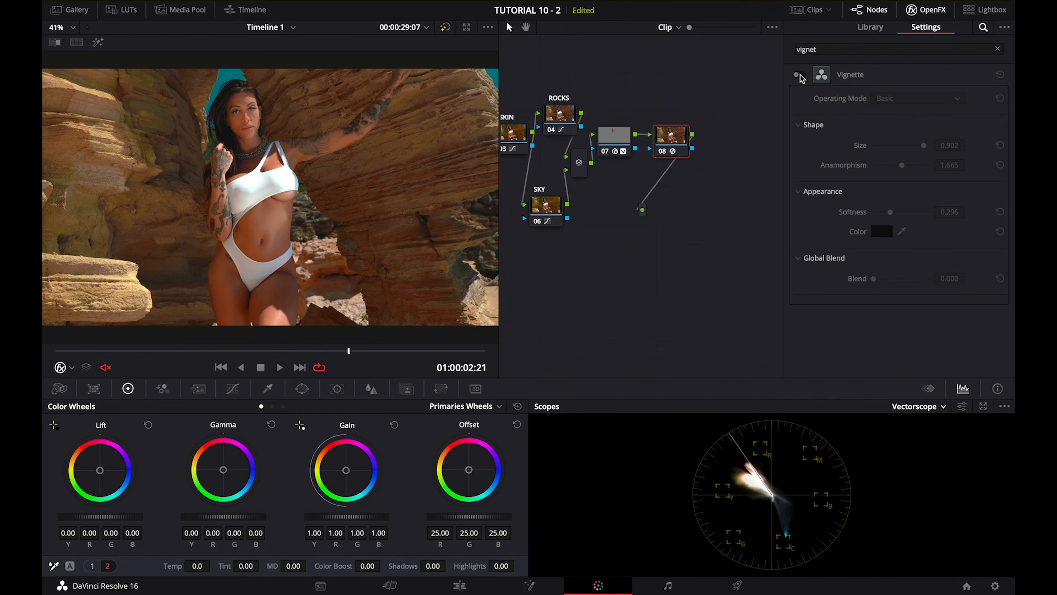
pyautogui.click(801, 75)
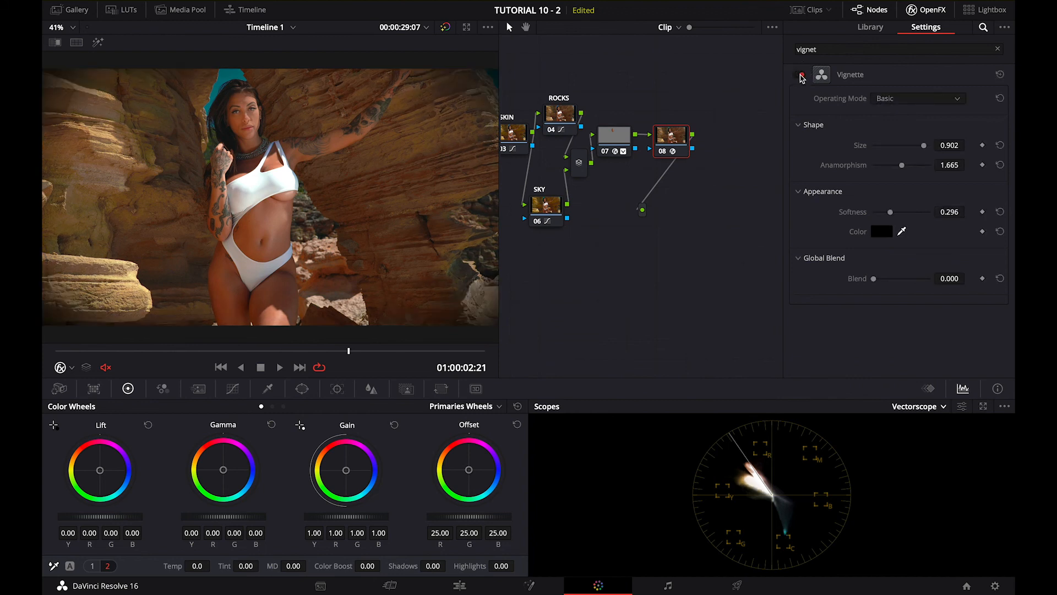
pyautogui.click(802, 75)
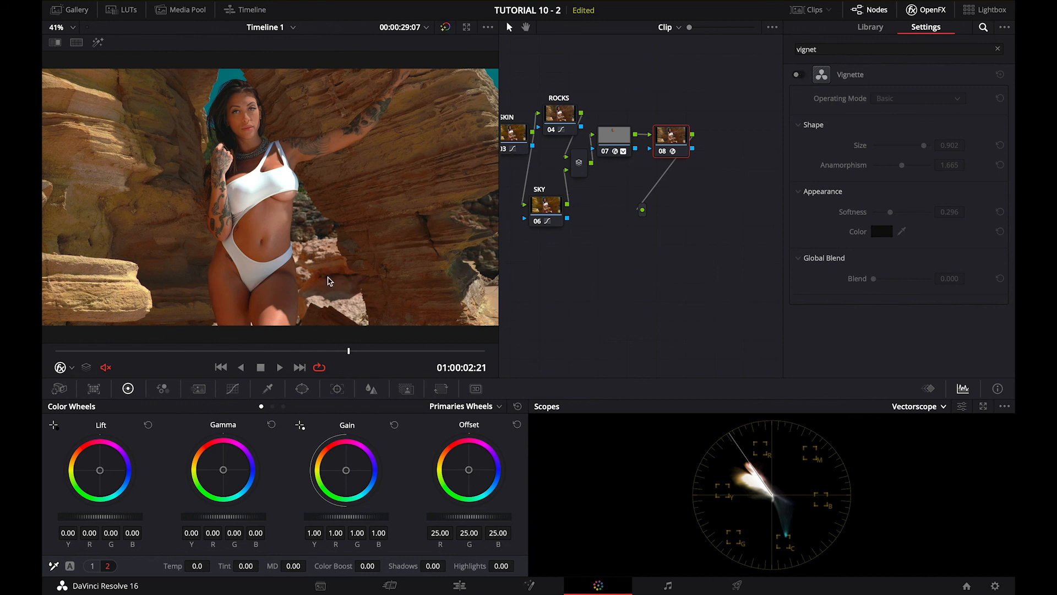
pyautogui.click(801, 76)
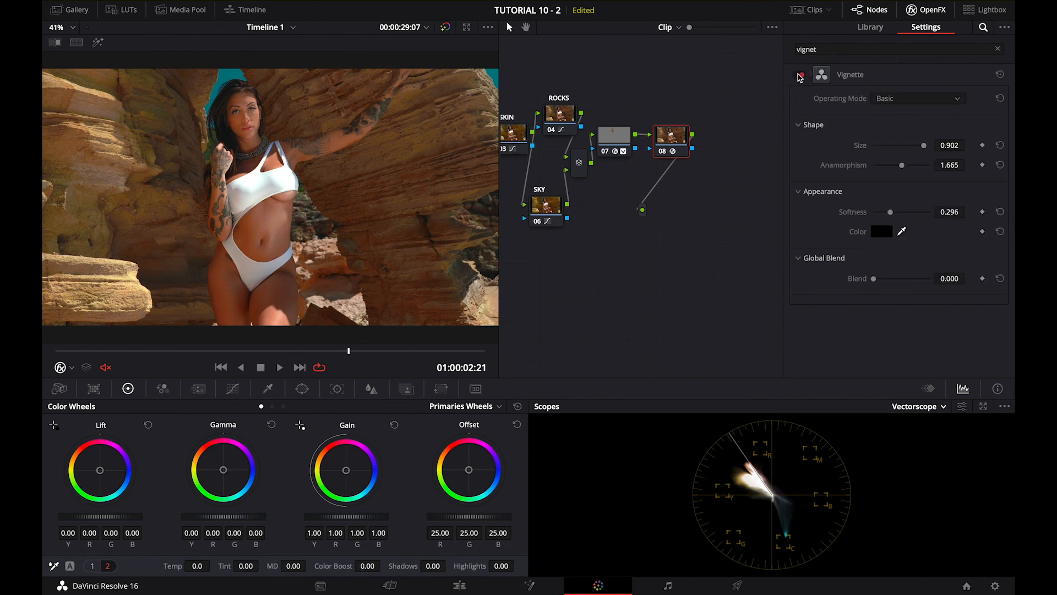
pyautogui.moveTo(349, 350); pyautogui.dragTo(386, 349)
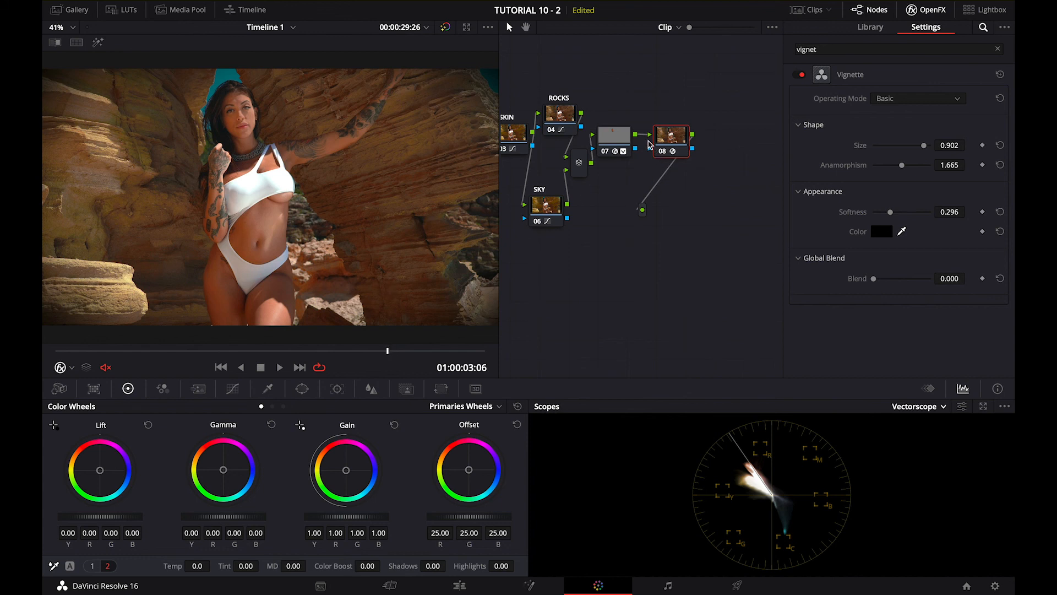
# Move node 08 farther from node 07, add a serial node before it, and place the new node between them
pyautogui.moveTo(669, 137); pyautogui.dragTo(745, 144)
pyautogui.rightClick(743, 160)
pyautogui.moveTo(766, 226)
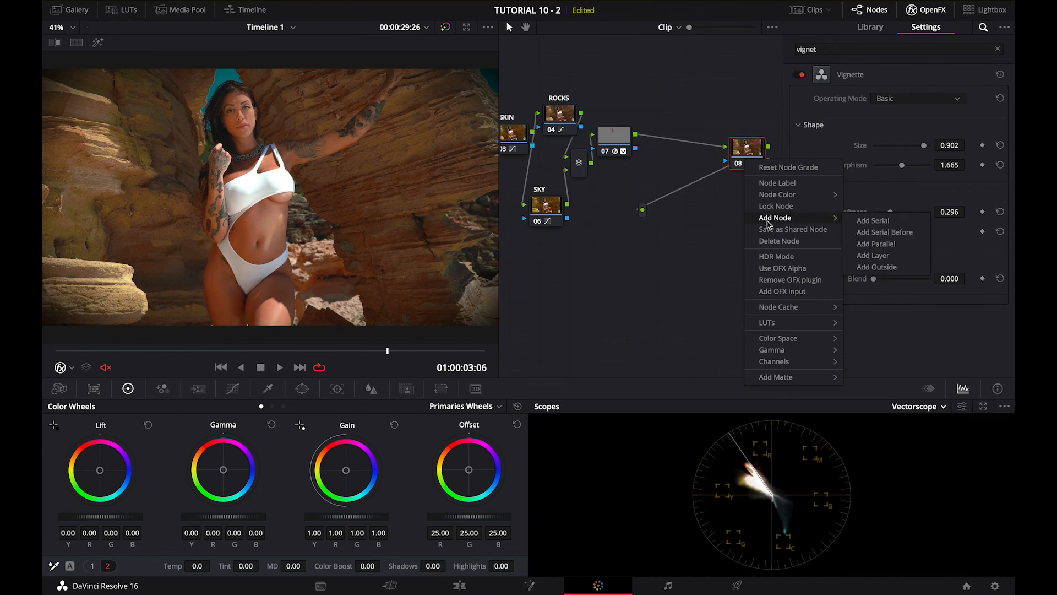
pyautogui.click(878, 232)
pyautogui.moveTo(734, 200); pyautogui.dragTo(683, 155)
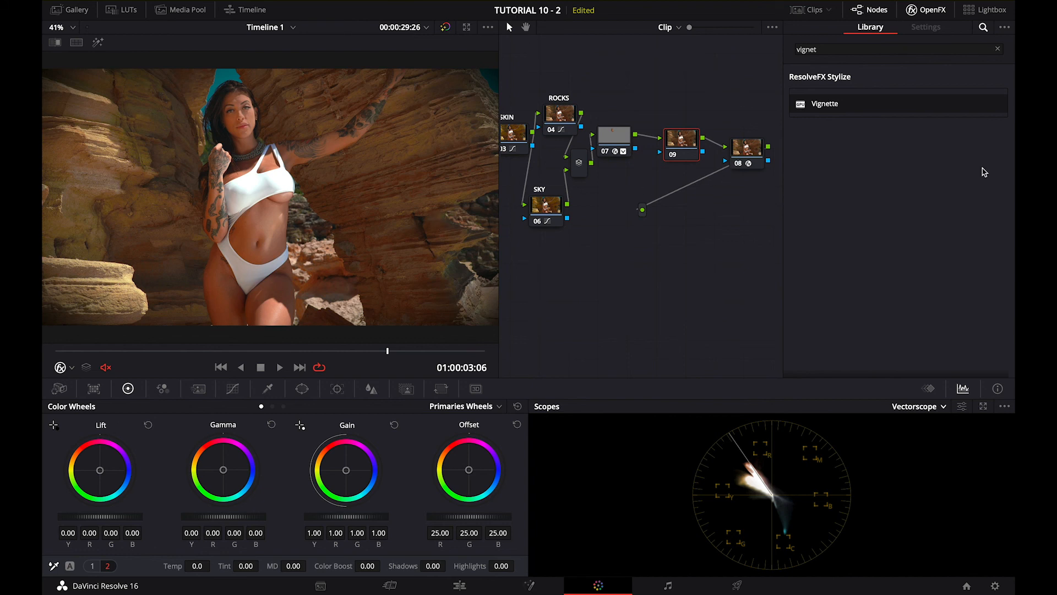
# Find the Sharpen effect by searching for "sharp" and apply it to node 09
pyautogui.click(938, 9)
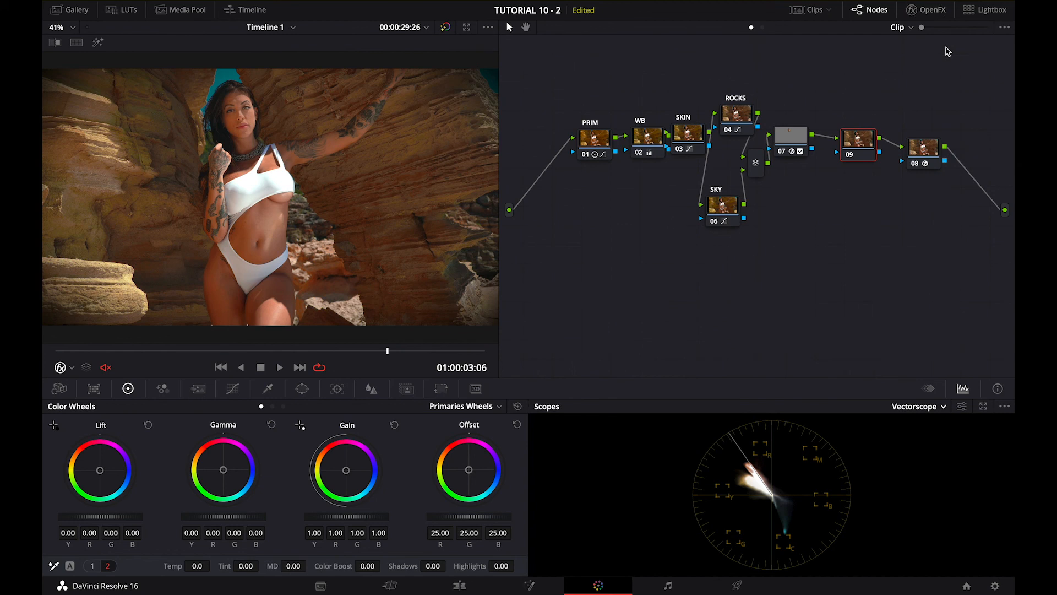
pyautogui.click(929, 10)
pyautogui.click(976, 32)
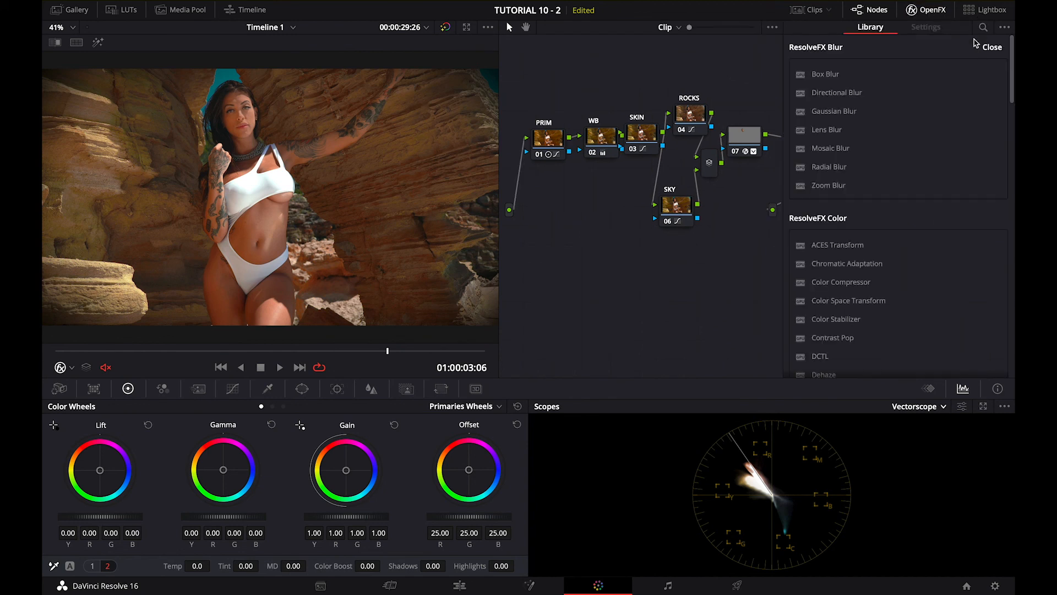
pyautogui.click(991, 50)
pyautogui.click(983, 27)
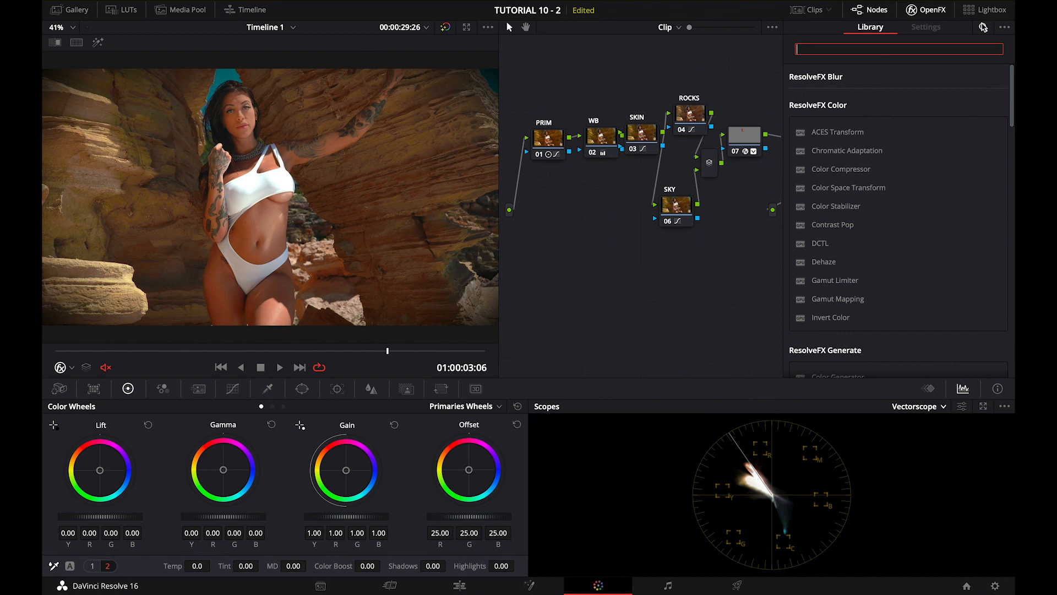
pyautogui.write('sharp')
pyautogui.moveTo(875, 100); pyautogui.dragTo(749, 149)
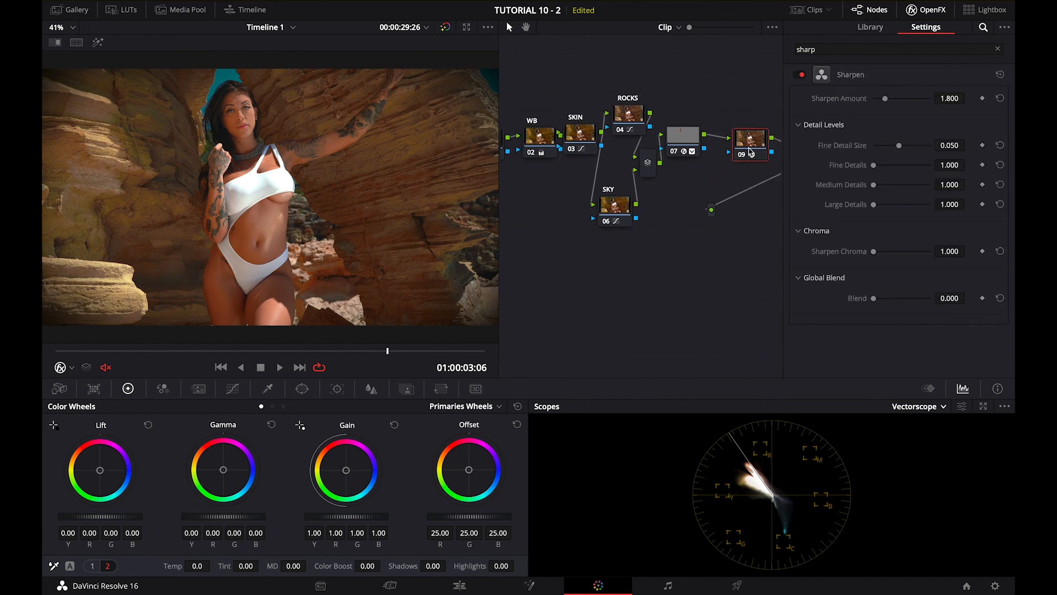
# Label node 09 as SHARP
pyautogui.rightClick(751, 151)
pyautogui.click(770, 171)
pyautogui.write('SHARP')
pyautogui.press('Return')
# Label node 07, which holds the face refinement, as FACE REFIN
pyautogui.click(682, 138)
pyautogui.rightClick(685, 142)
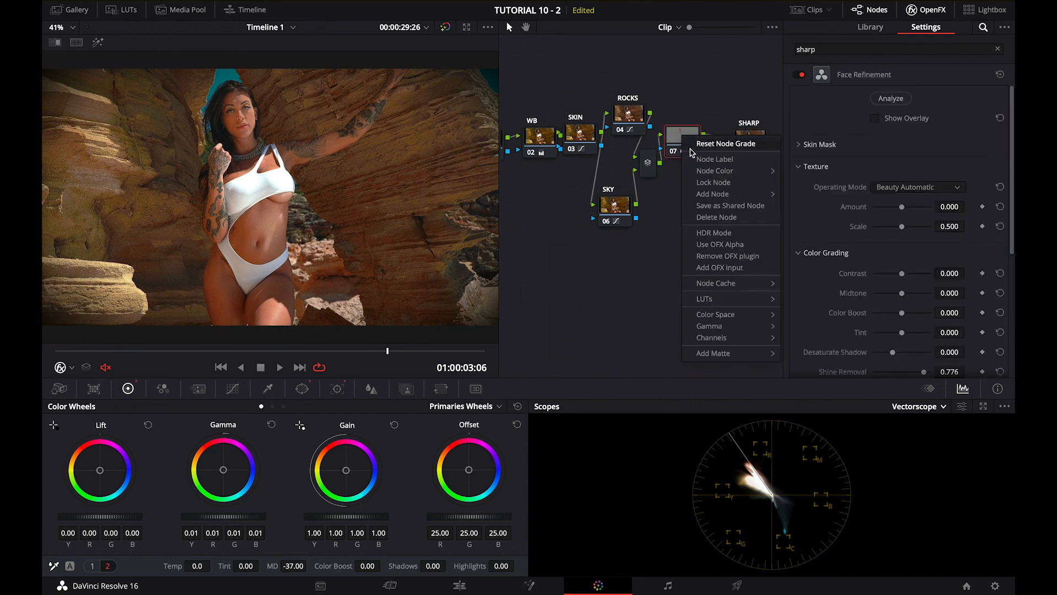
pyautogui.click(695, 160)
pyautogui.write('FAC')
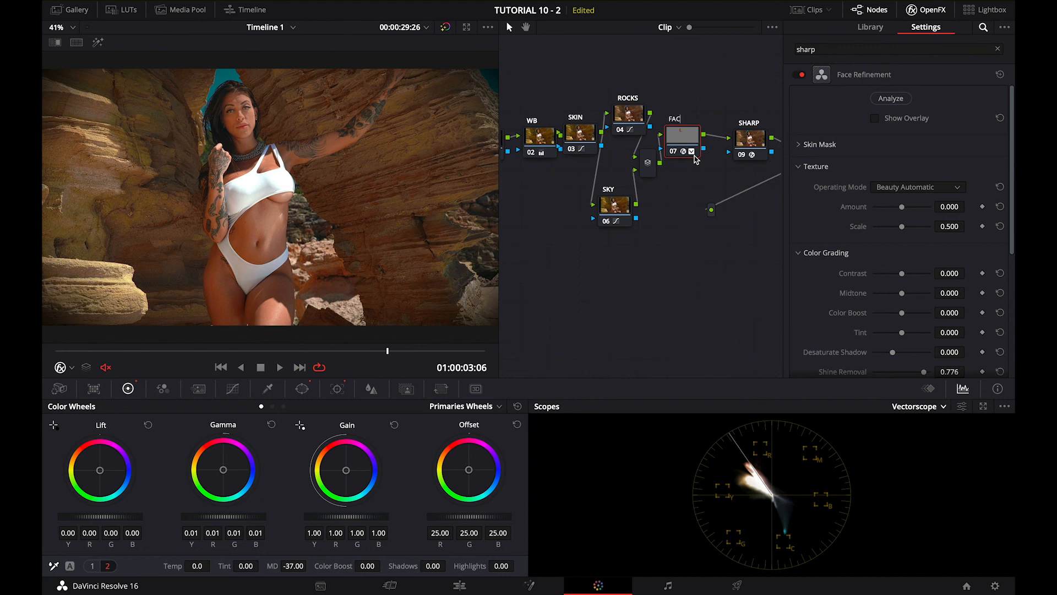
pyautogui.write('E REFIN')
pyautogui.click(720, 209)
# Set the SHARP node's Sharpen Amount to 1.612 and move the playhead back to the start of the clip
pyautogui.hscroll(3, 710, 168)
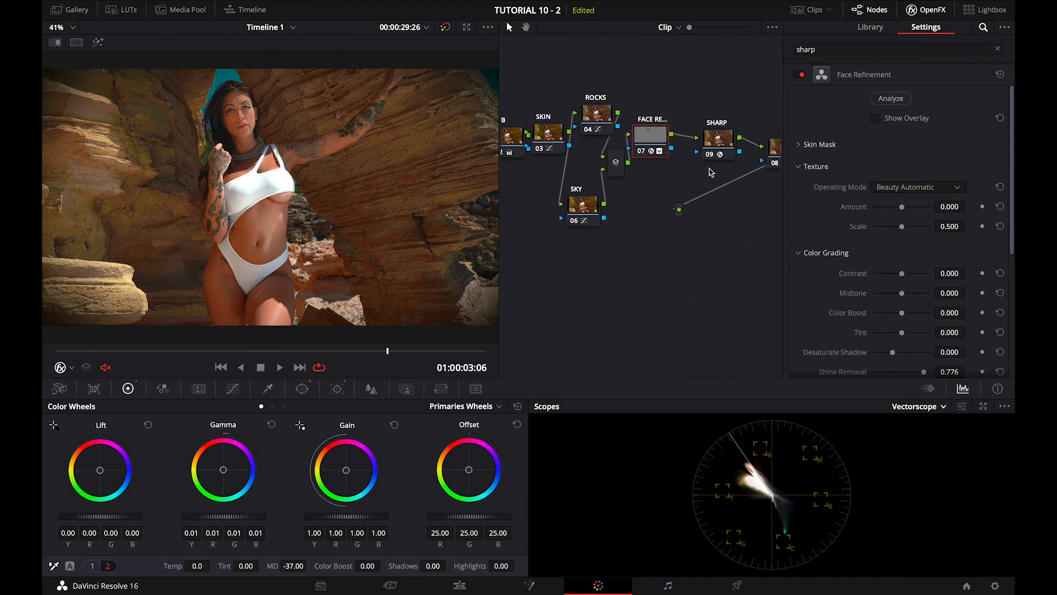
pyautogui.hscroll(2, 709, 172)
pyautogui.click(703, 138)
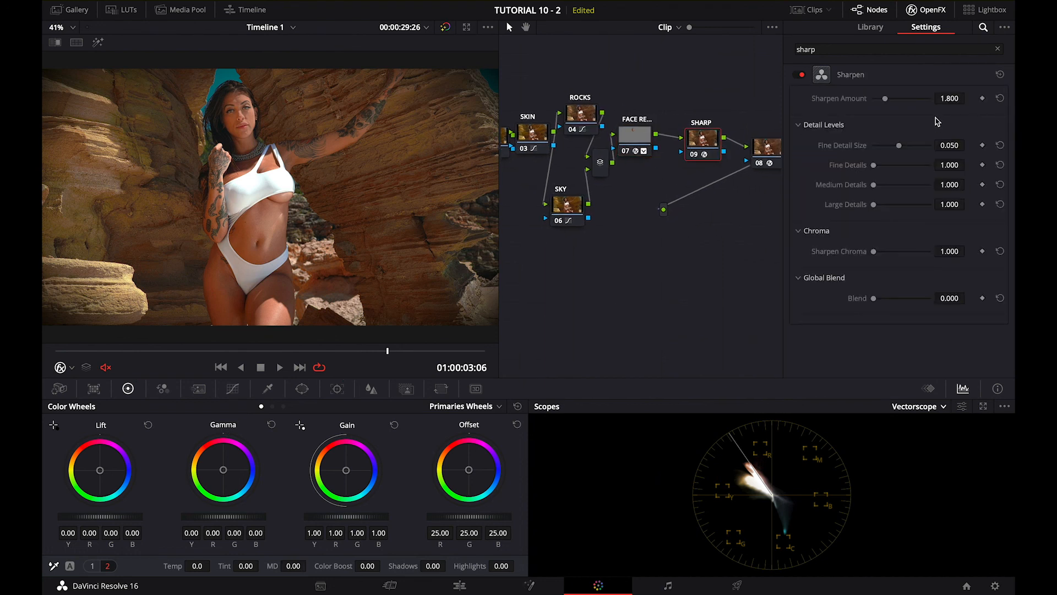
pyautogui.moveTo(885, 98); pyautogui.dragTo(883, 103)
pyautogui.moveTo(381, 351); pyautogui.dragTo(55, 351)
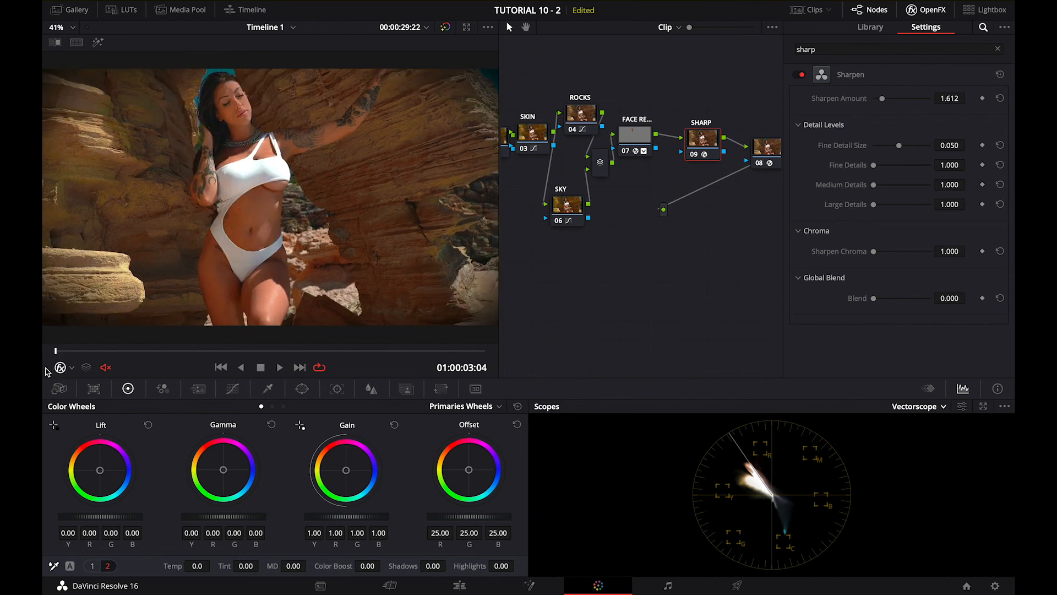